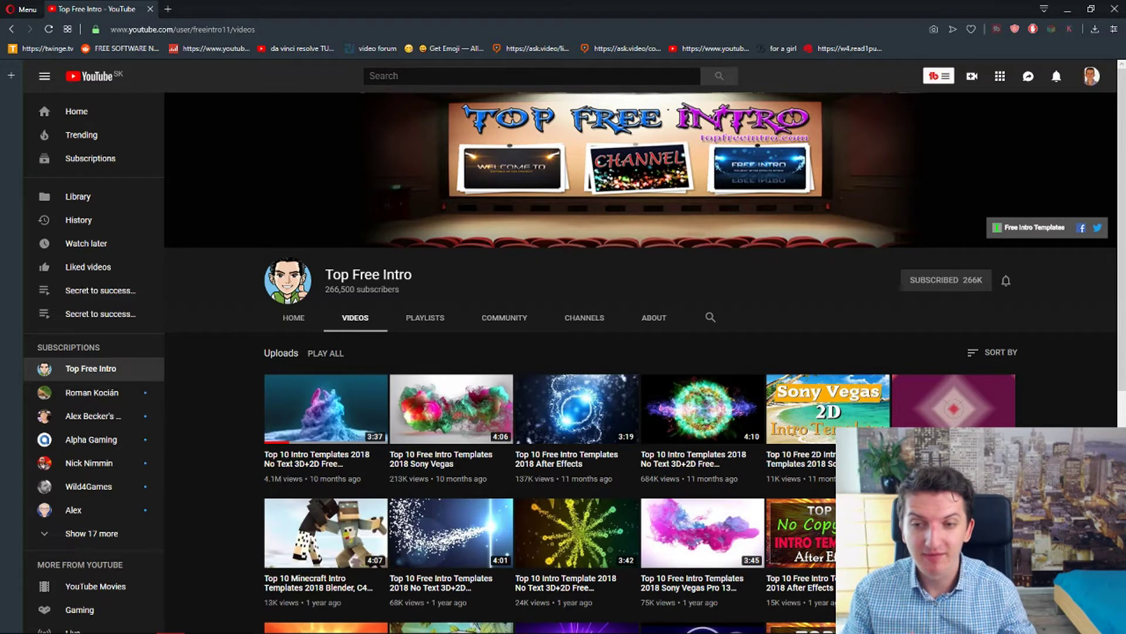
Open 'Top 10 Minecraft Intro Templates 2018' and 'Top 10 Intro Templates 2018 No Text' in background tabs.
drag(344, 223, 433, 269)
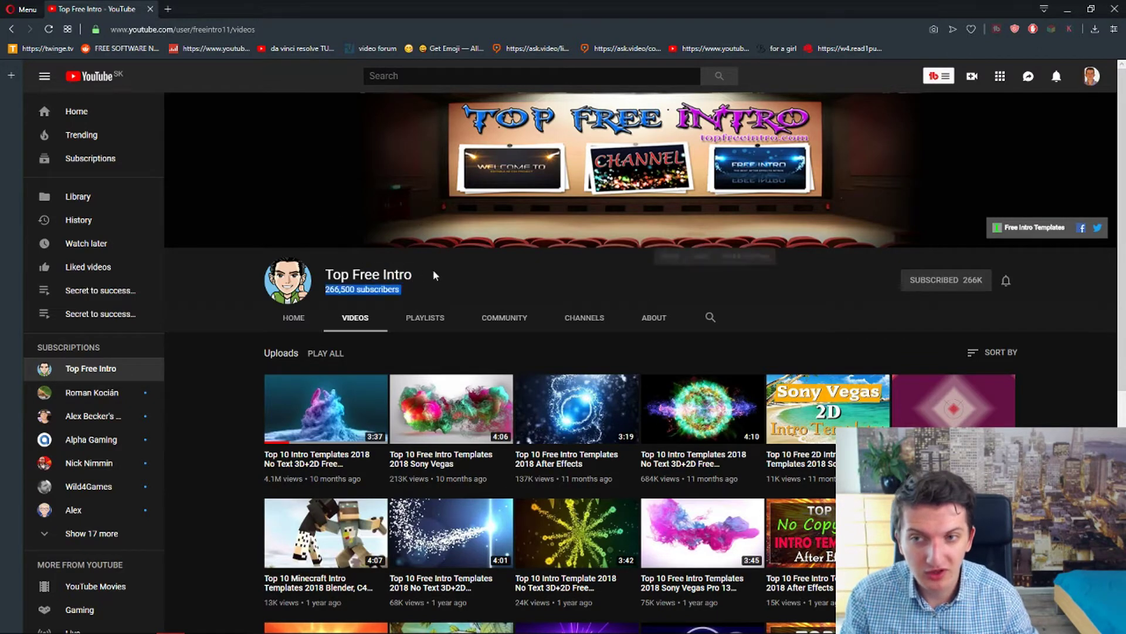
click(433, 270)
scroll(426, 272, down, 2)
scroll(427, 278, down, 3)
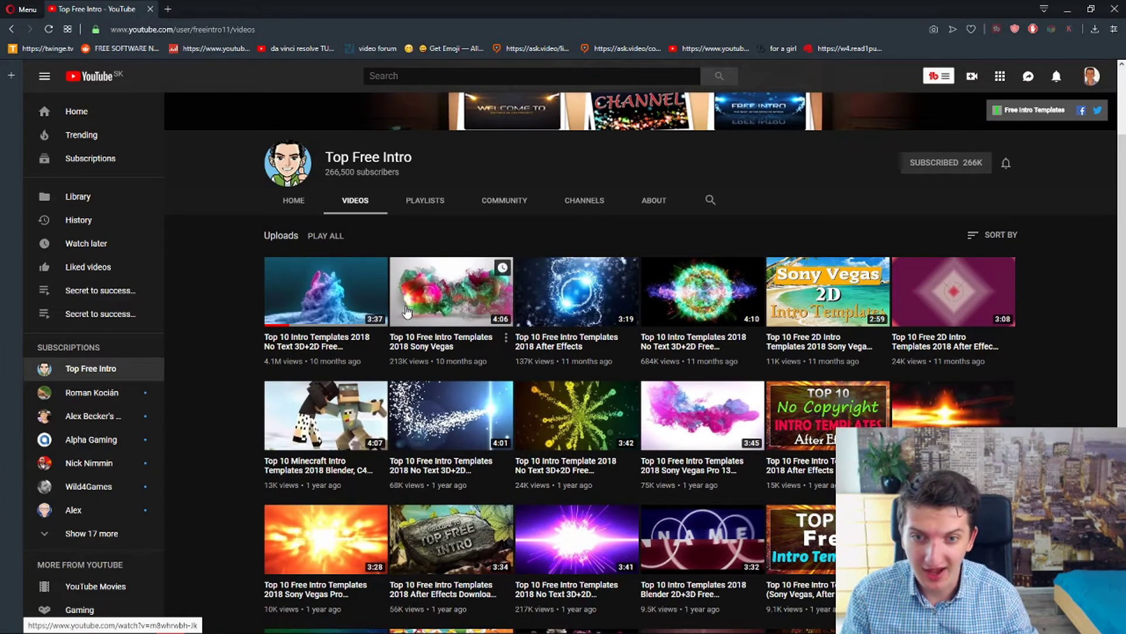
scroll(406, 310, down, 2)
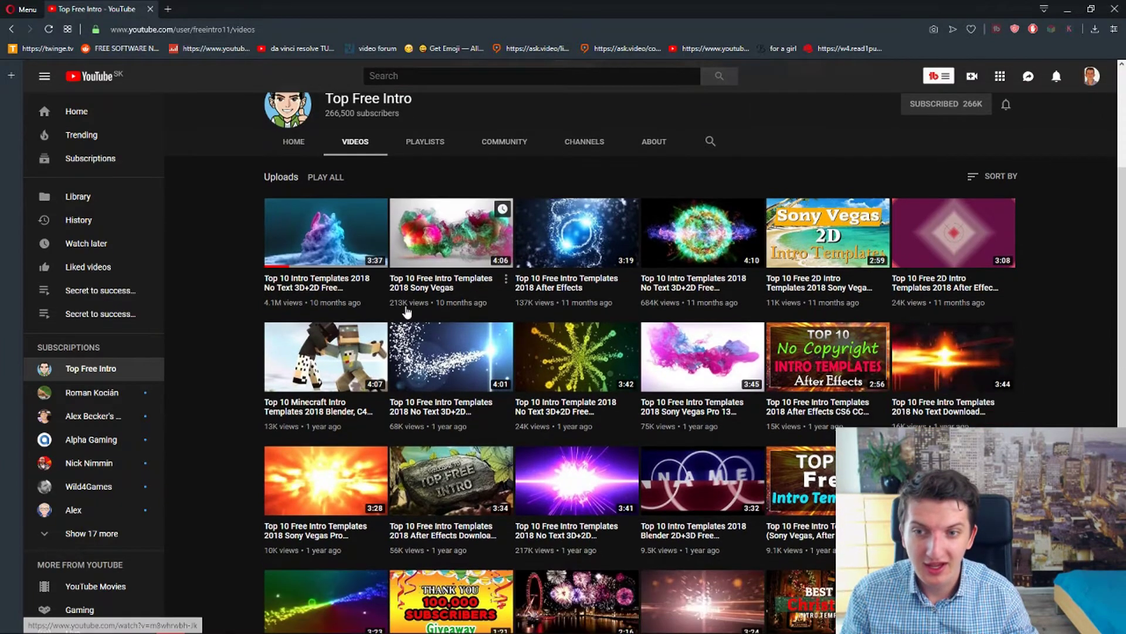
middle_click(295, 354)
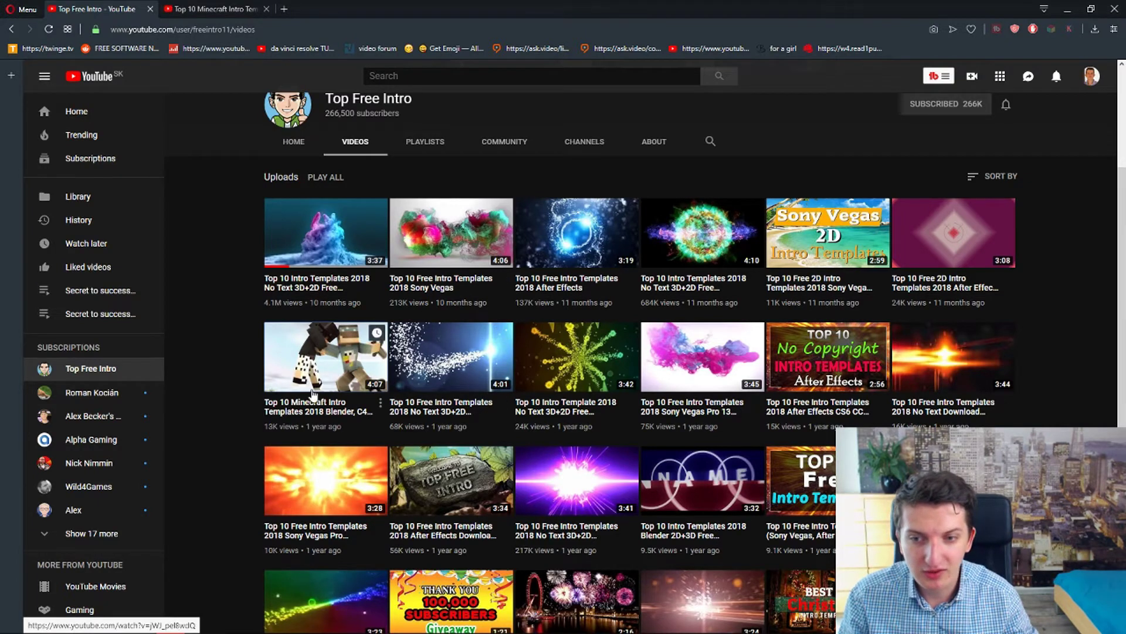
middle_click(326, 235)
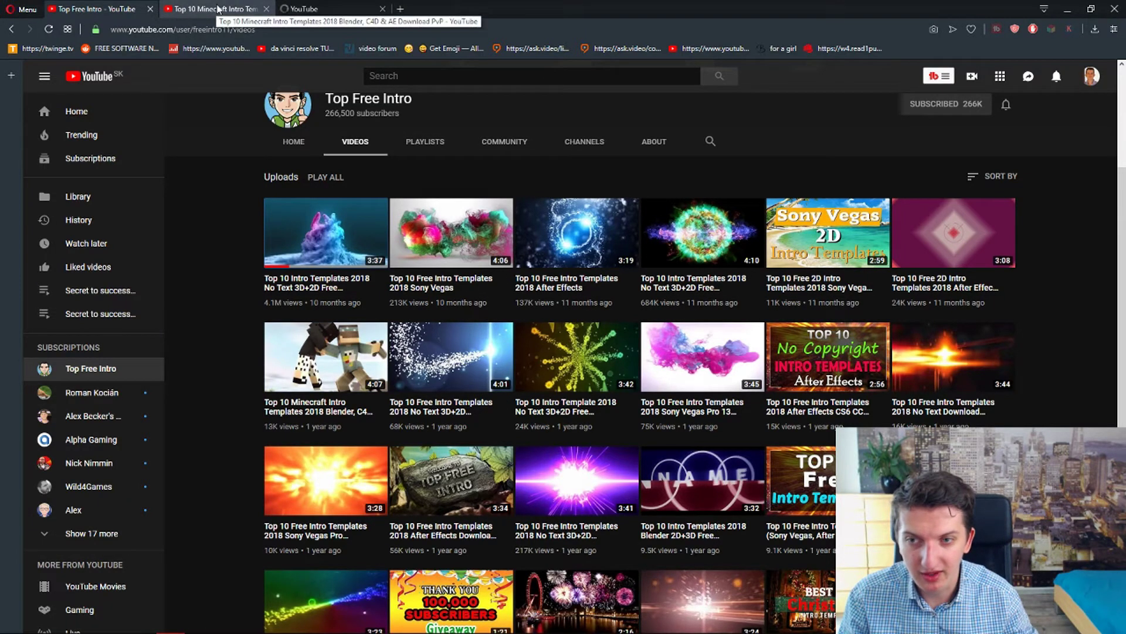
Preview the Minecraft intro templates video from about 0:44, then pause it.
click(217, 9)
click(212, 508)
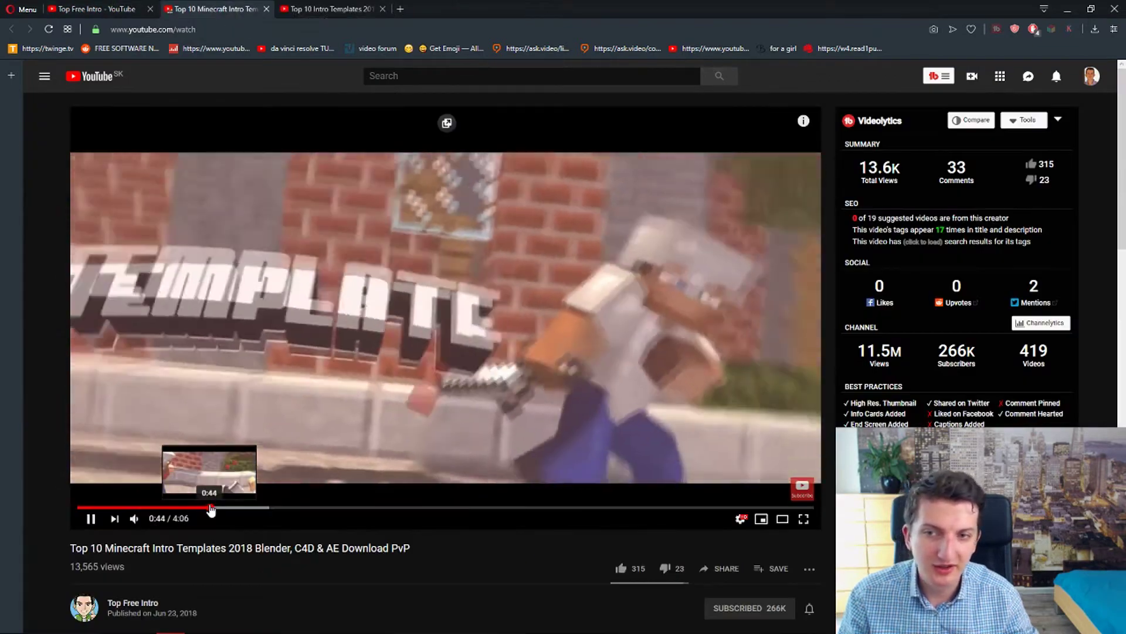
scroll(325, 339, down, 1)
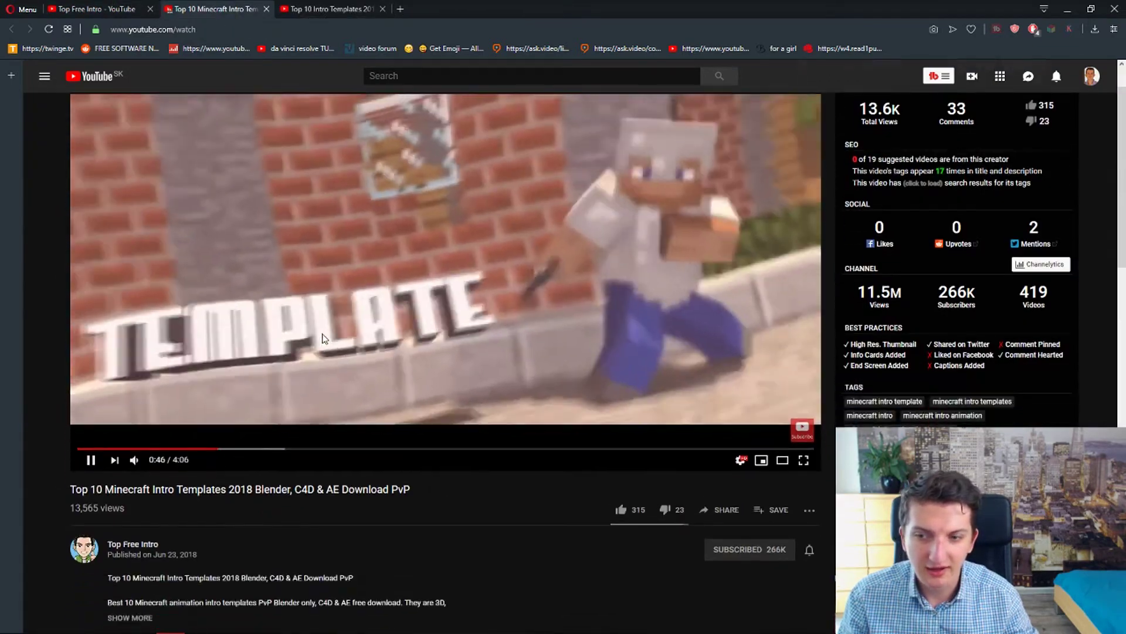
scroll(325, 334, up, 1)
click(325, 333)
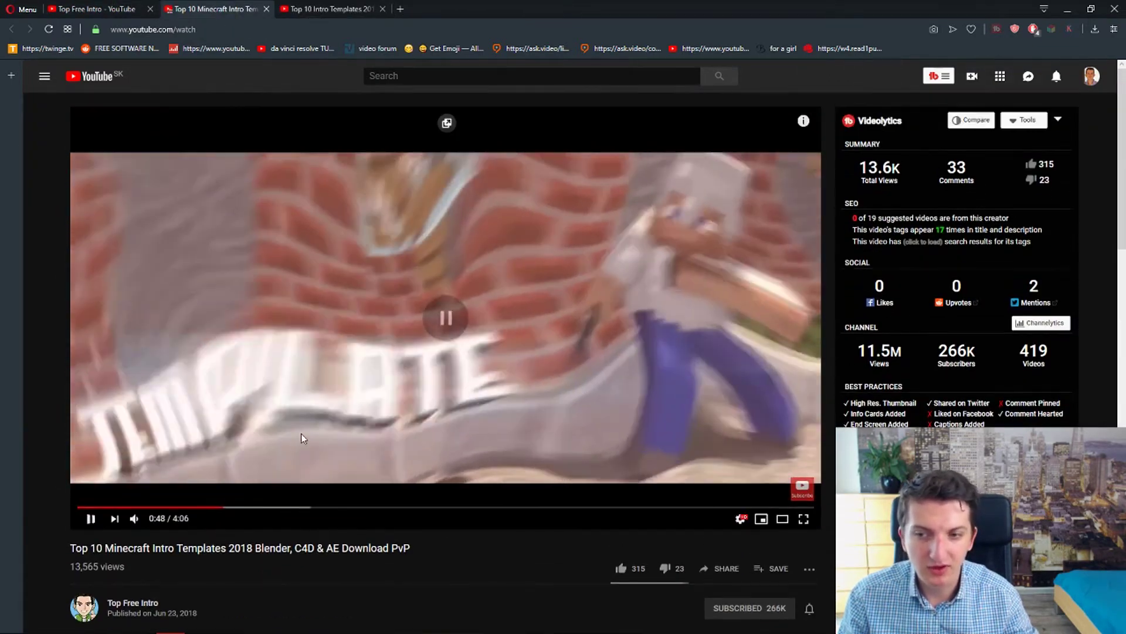
Skip the preview ahead to about 1:20, resume briefly, then close the Minecraft video tab.
double_click(333, 548)
click(295, 507)
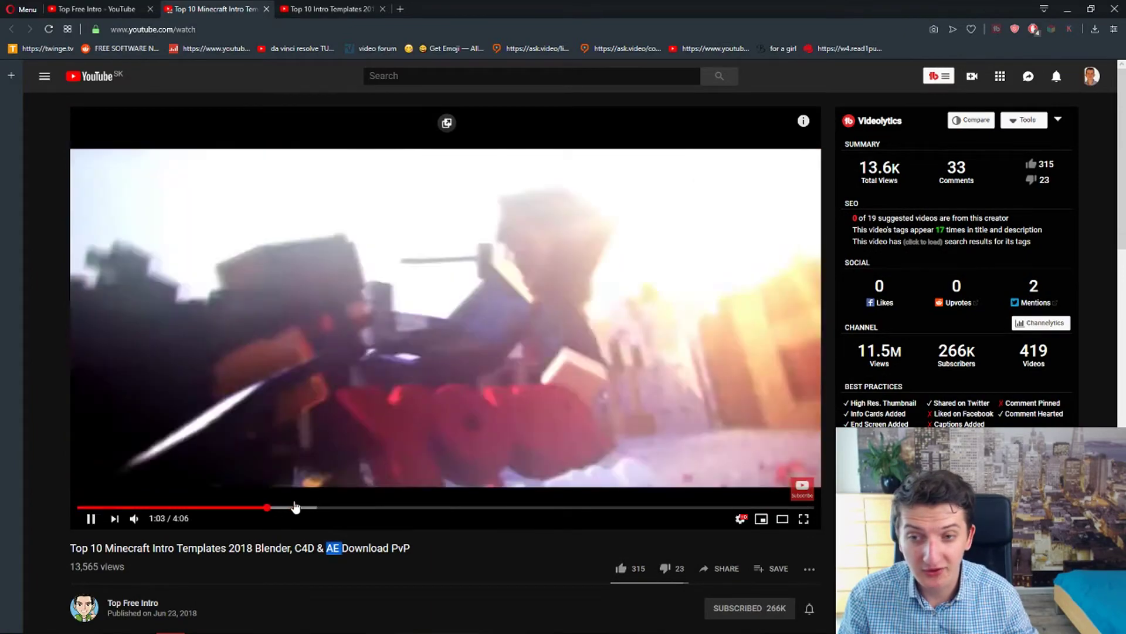
click(316, 507)
key(space)
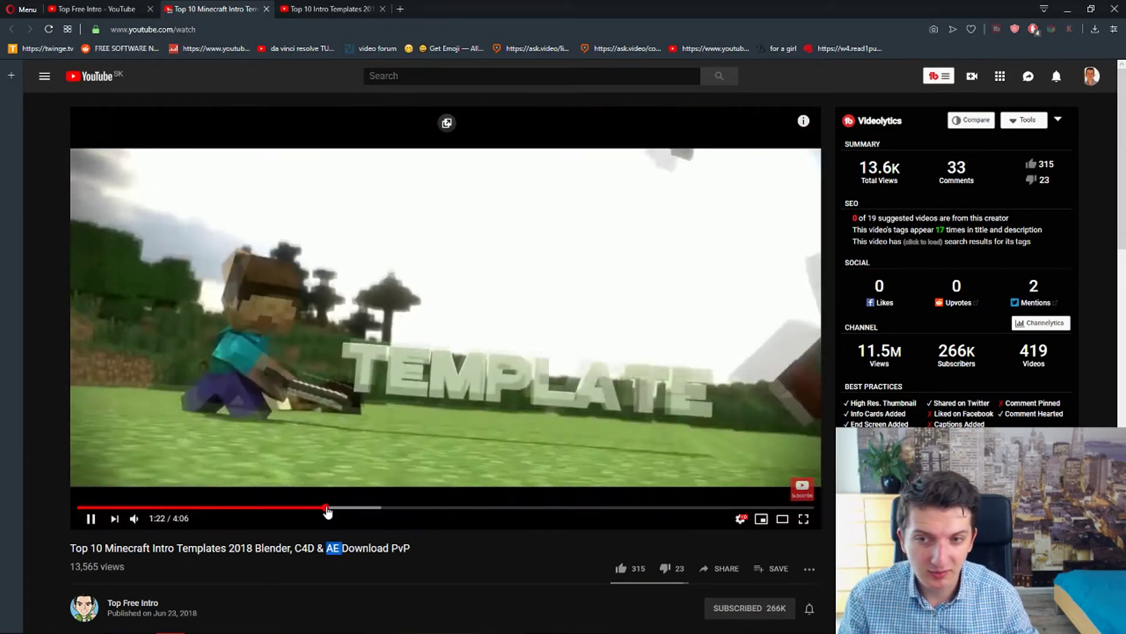
key(ctrl+w)
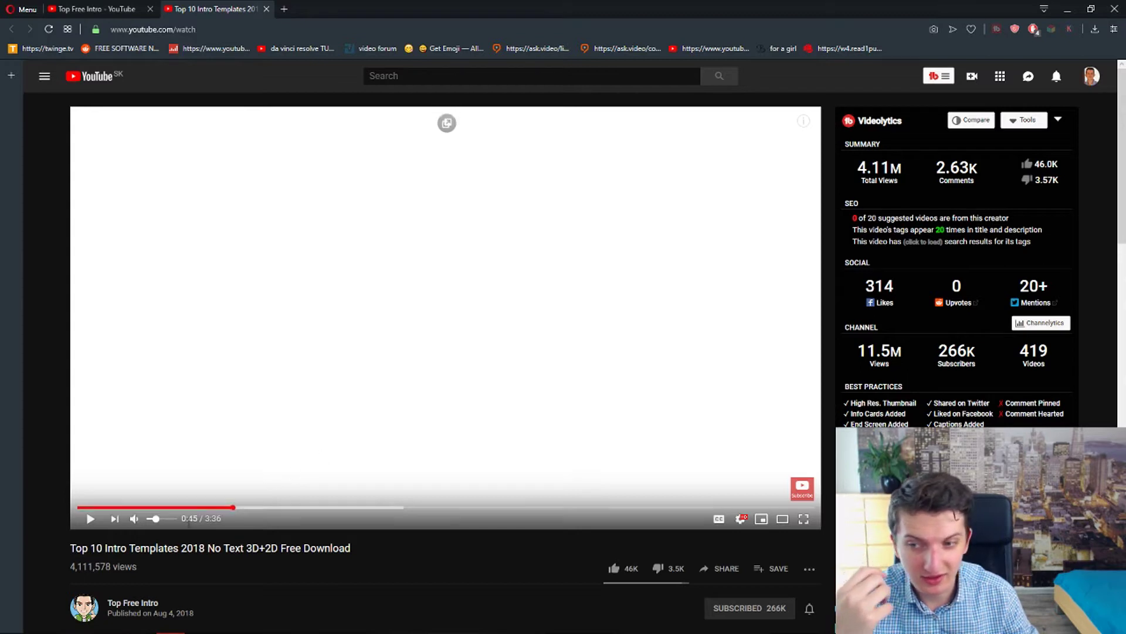
Pause on the red no-text template at about 2:34 and open its description download link.
click(605, 507)
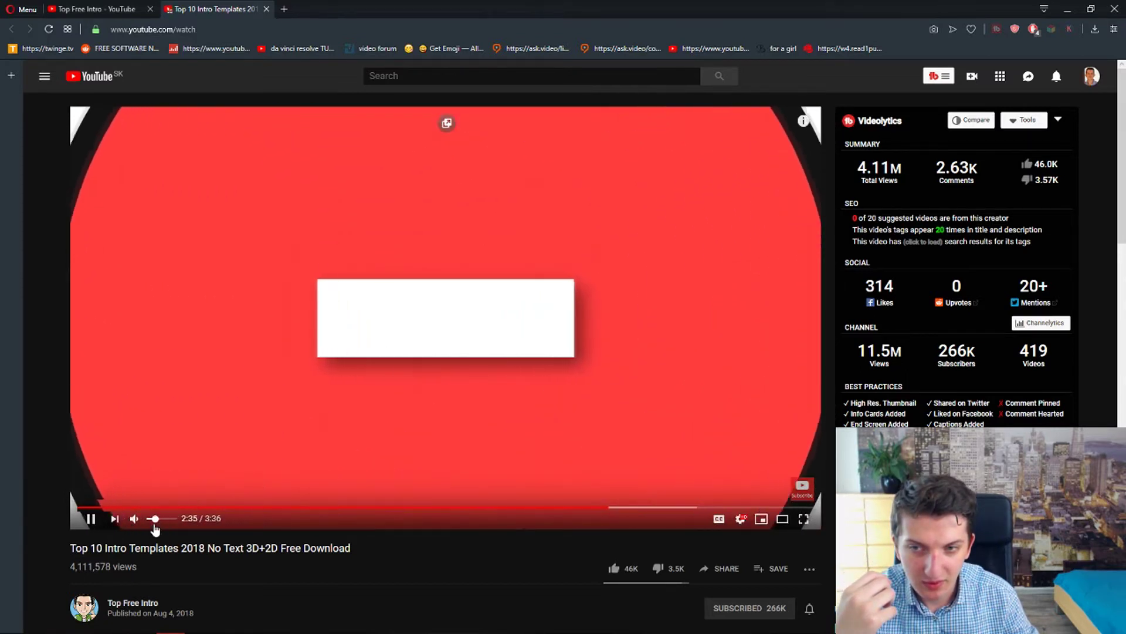
click(469, 338)
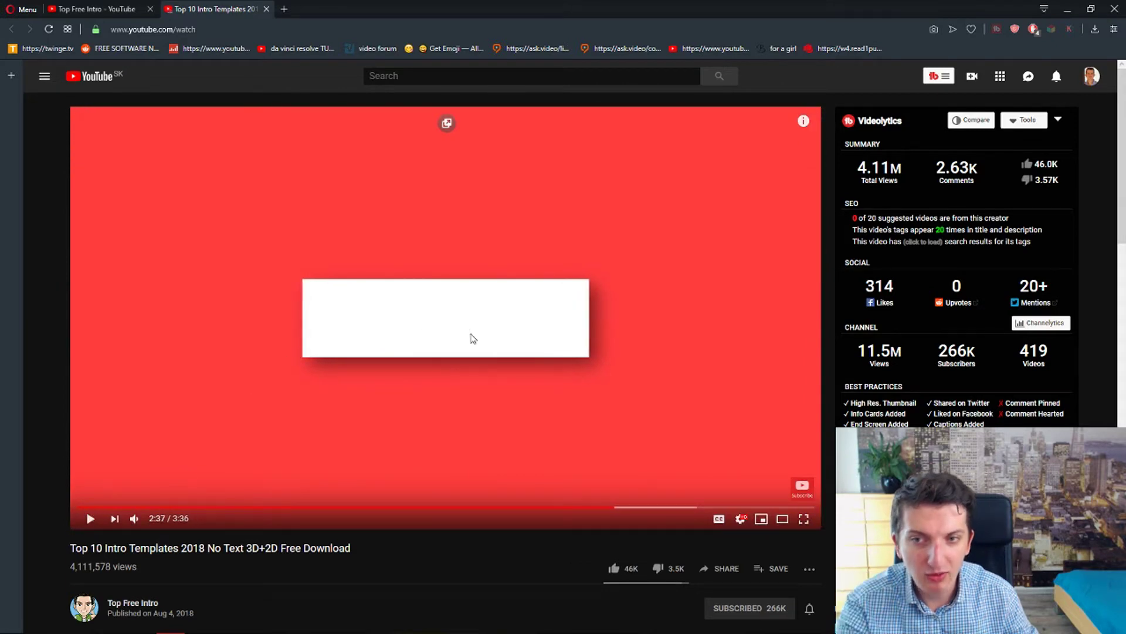
scroll(421, 287, down, 1)
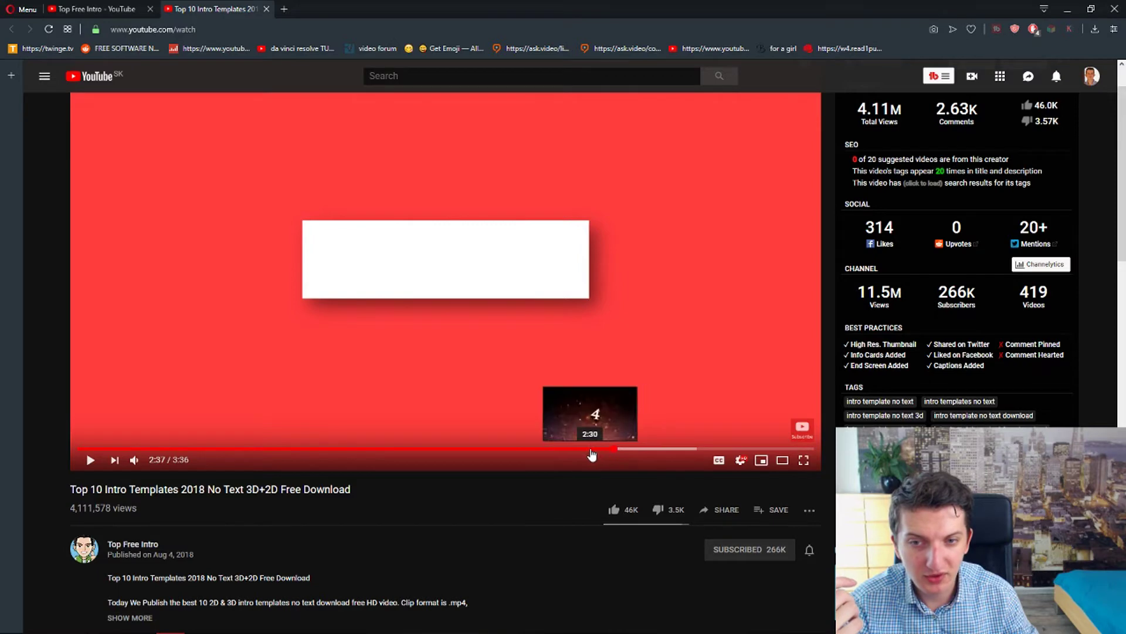
scroll(80, 377, down, 5)
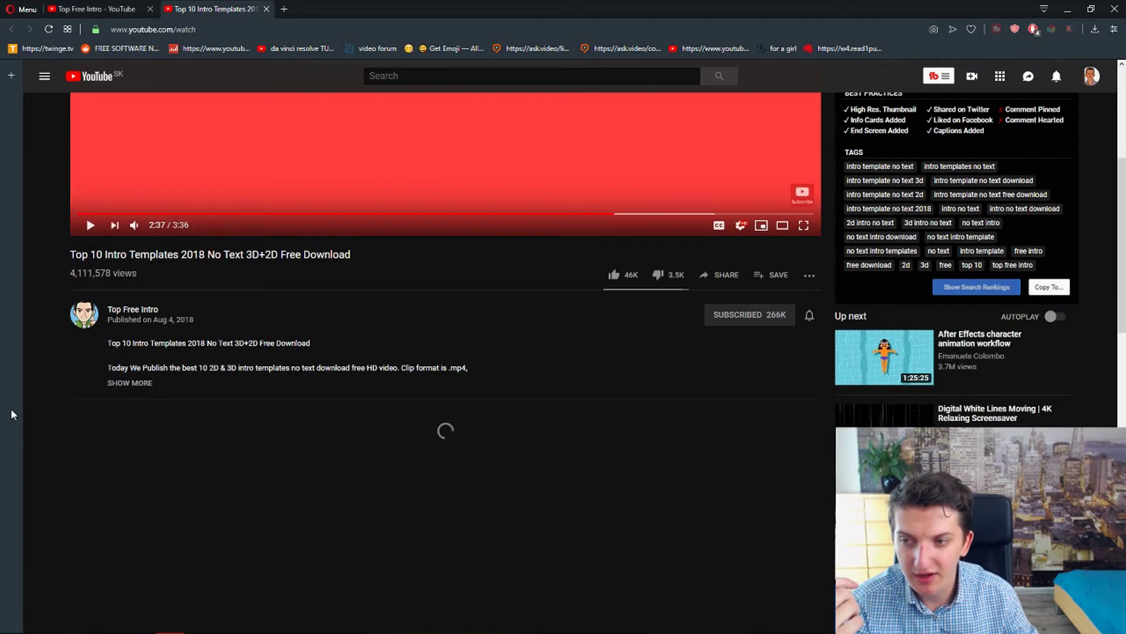
middle_click(133, 446)
scroll(234, 235, up, 3)
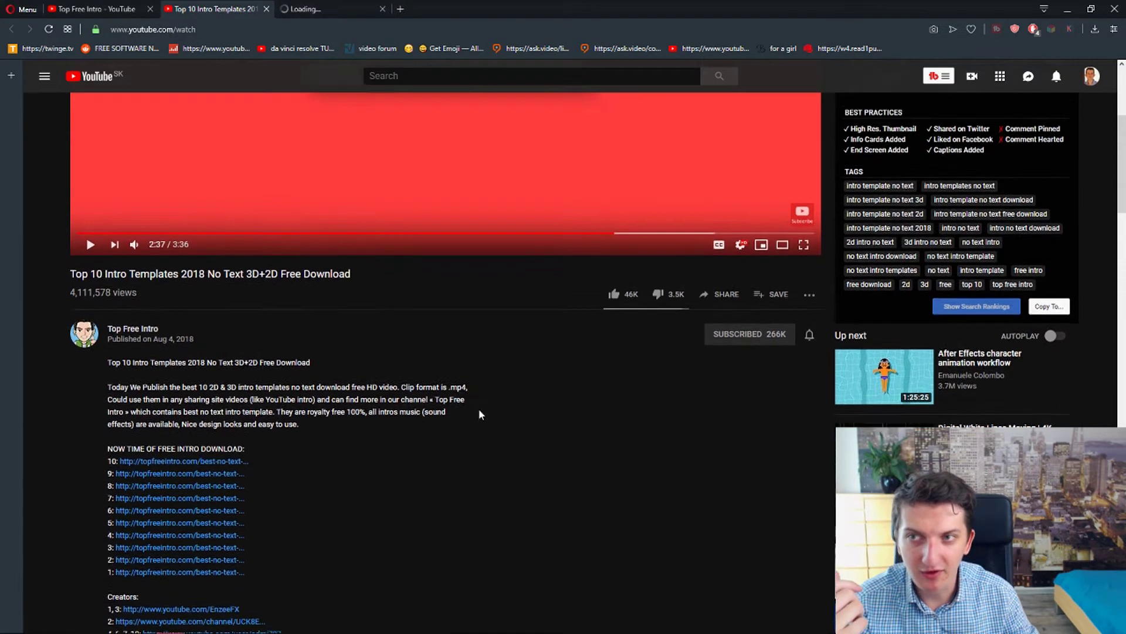
click(352, 11)
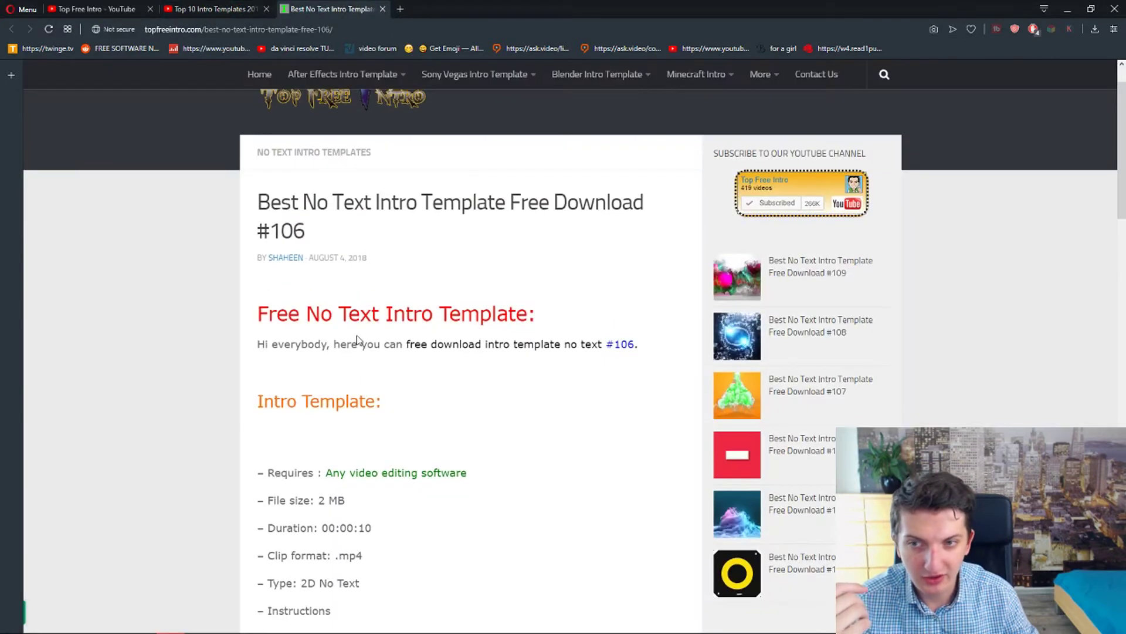
Scroll the template page and go to the No Text Intro Template #106 download page.
scroll(375, 364, down, 4)
triple_click(343, 236)
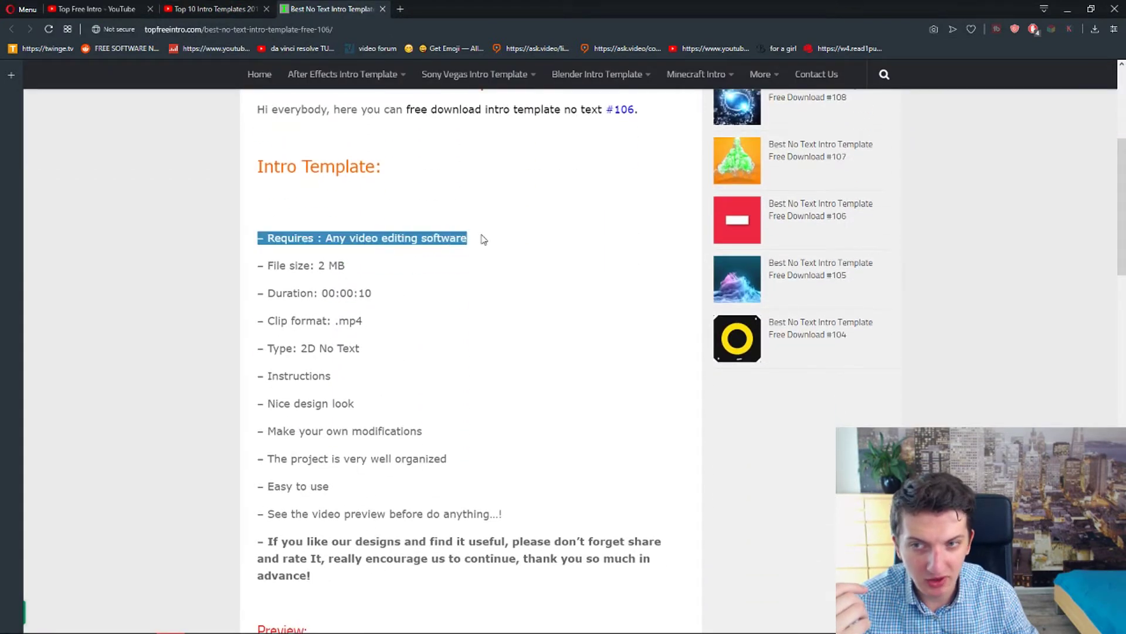
click(472, 329)
scroll(460, 335, down, 5)
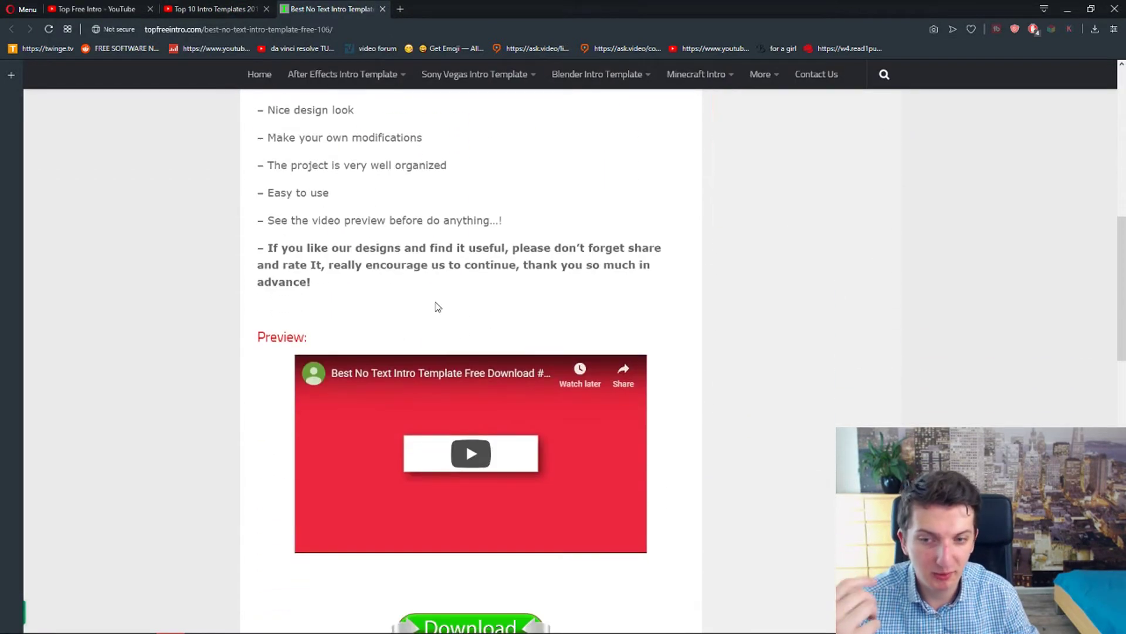
scroll(440, 433, down, 2)
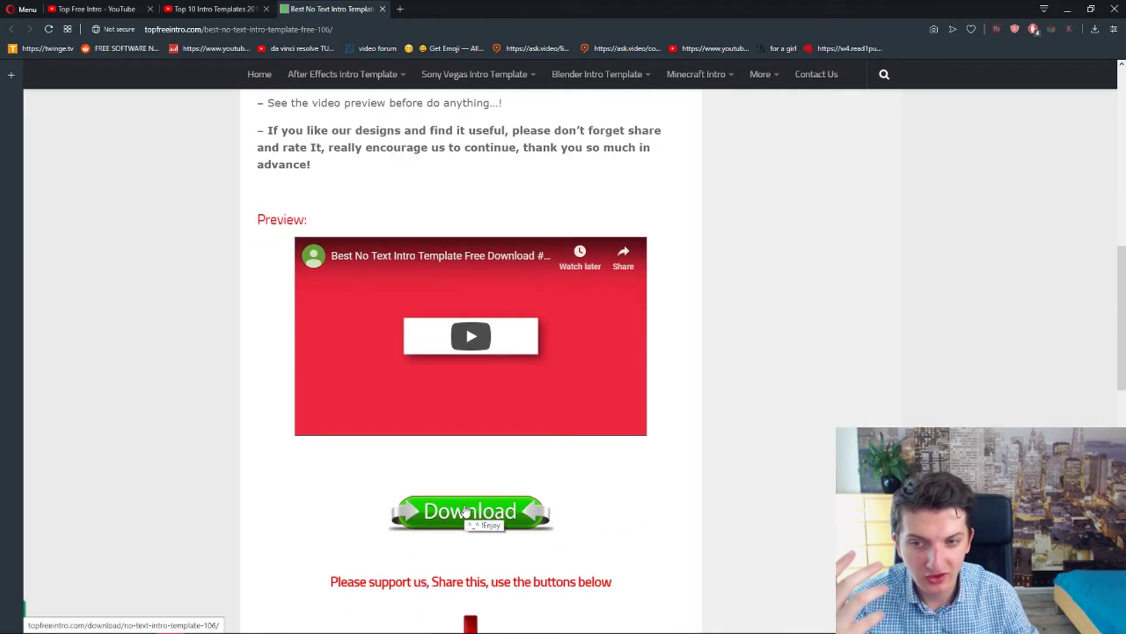
click(465, 511)
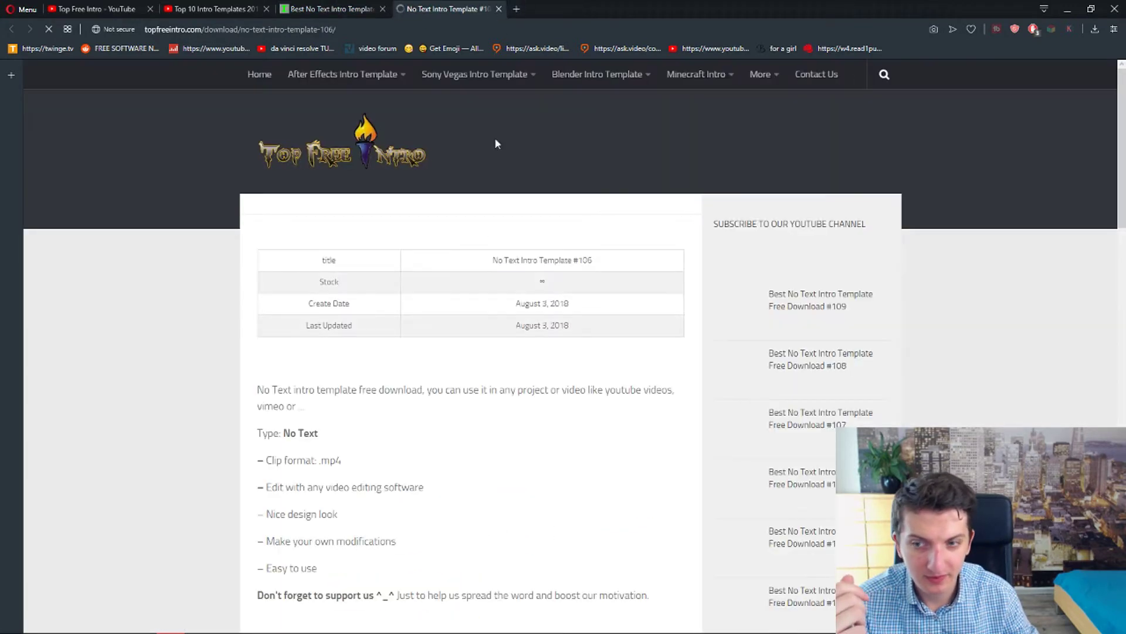
Download 'No Text Intro Template #106.zip' and show it in its folder.
scroll(460, 297, down, 6)
scroll(448, 396, down, 1)
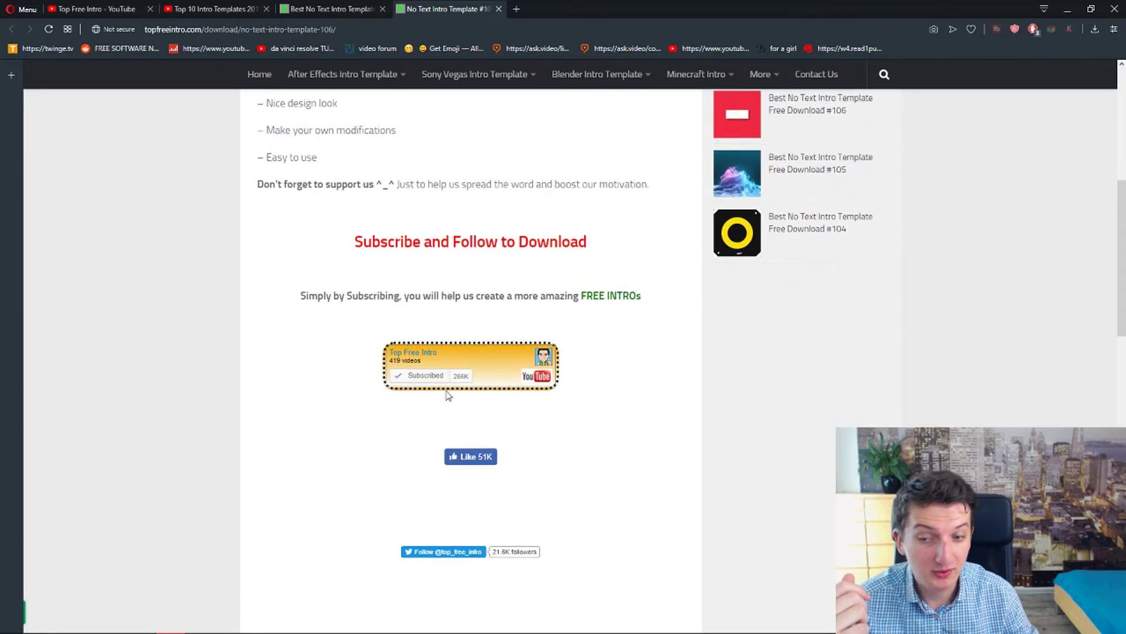
scroll(448, 396, down, 3)
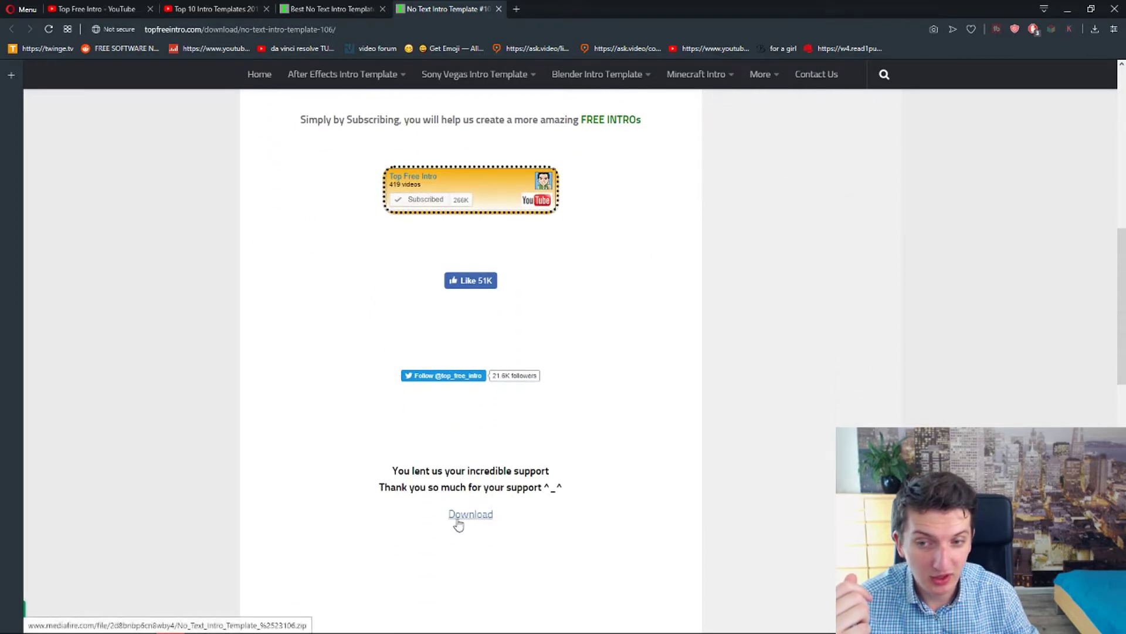
scroll(498, 504, up, 3)
scroll(446, 446, down, 3)
drag(470, 516, 478, 518)
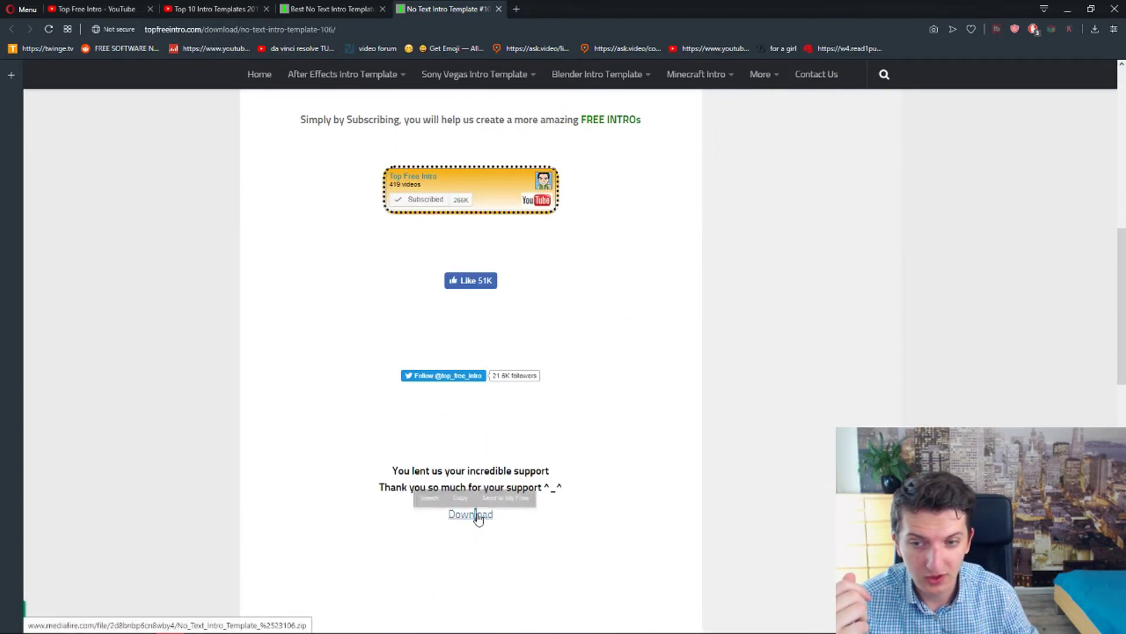
click(478, 517)
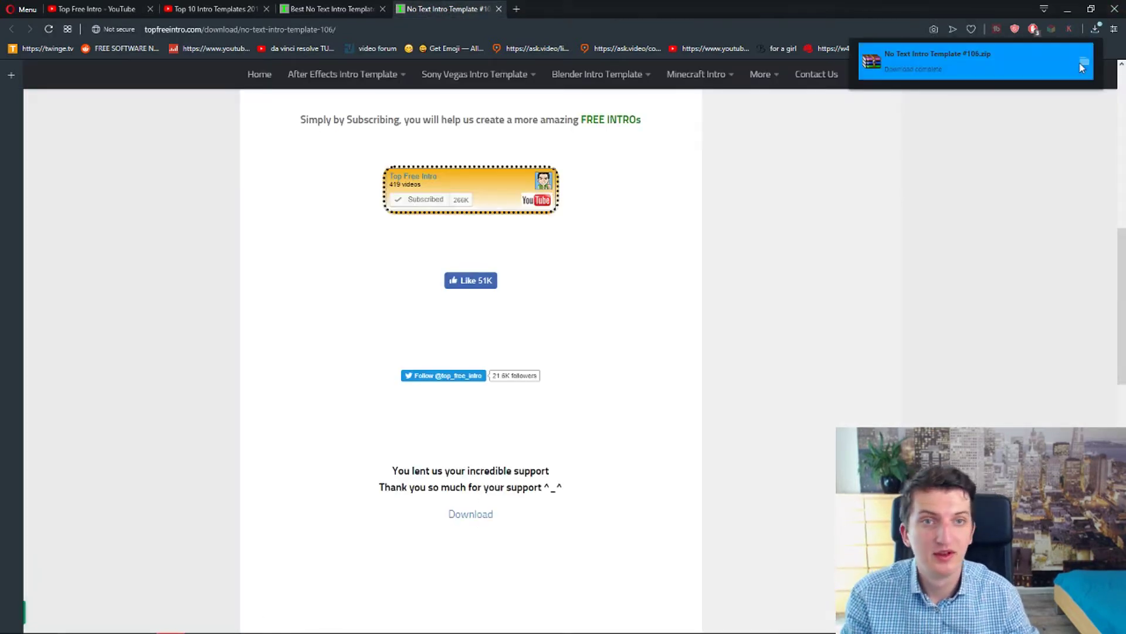
click(1083, 62)
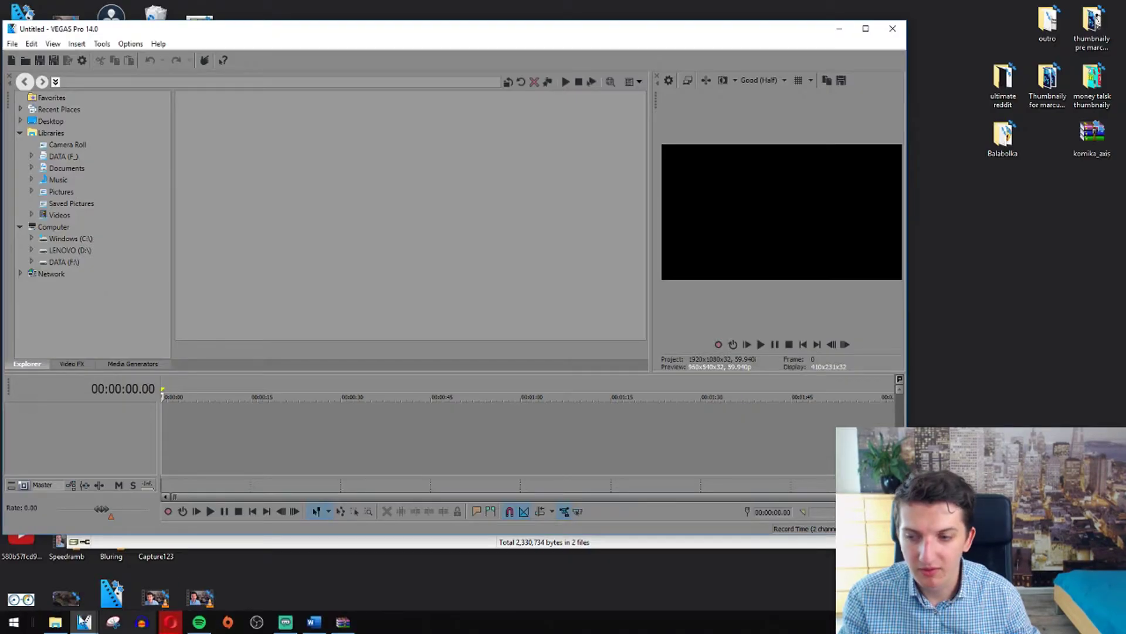
Extract Clip.mp4 from the template zip and drop it onto the maximized VEGAS Pro timeline.
click(343, 622)
drag(311, 123, 943, 171)
drag(735, 284, 89, 467)
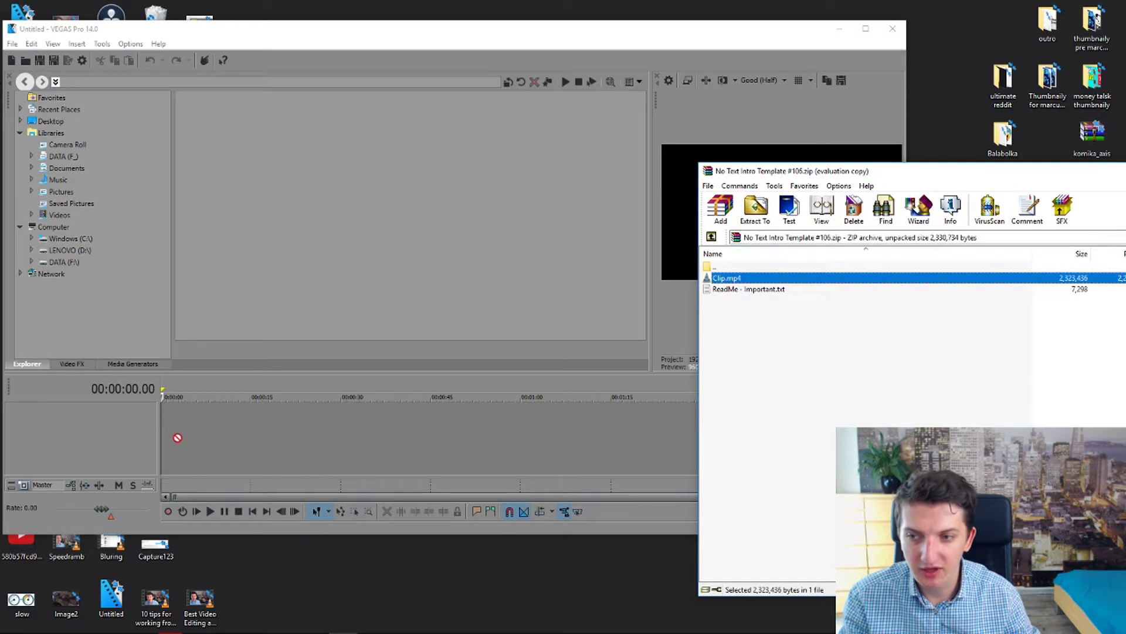
click(415, 431)
click(810, 279)
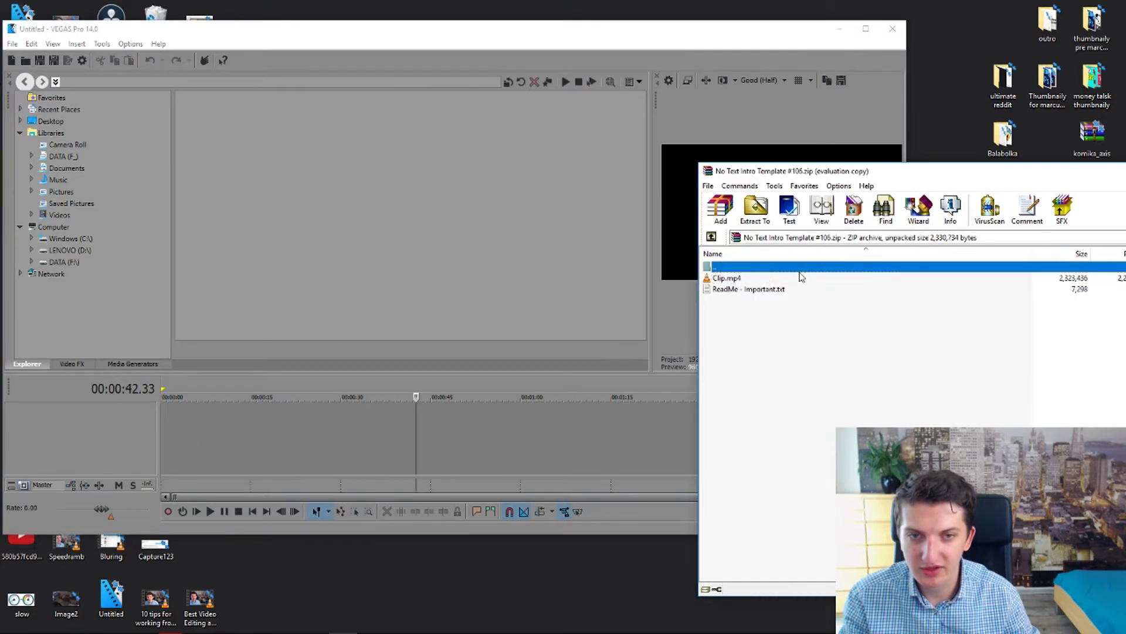
drag(777, 282, 478, 579)
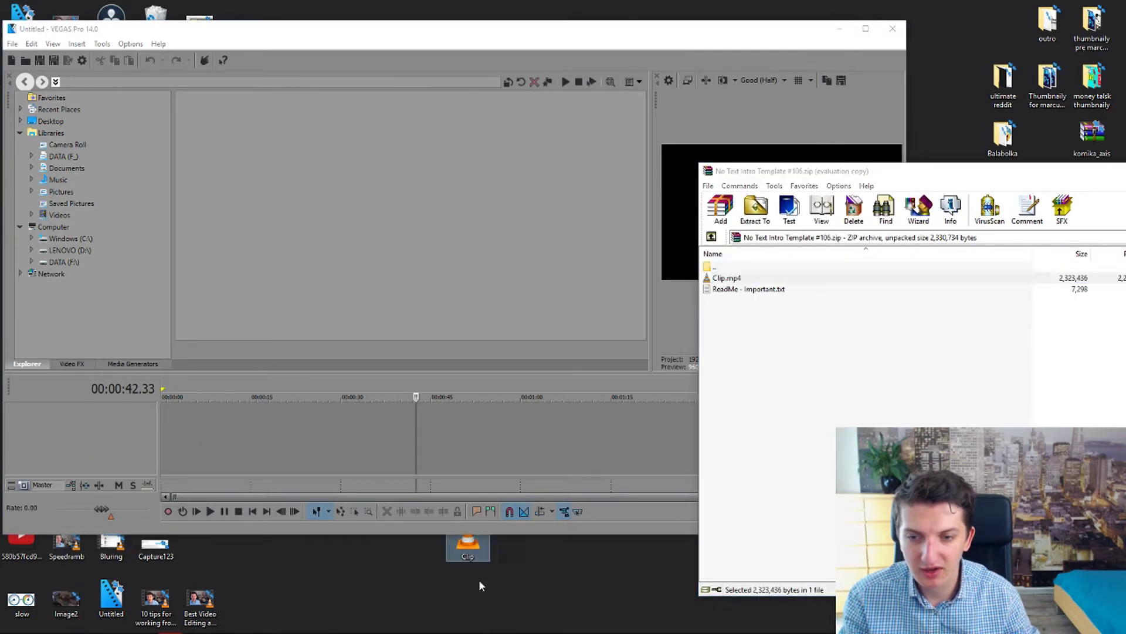
drag(170, 434, 171, 430)
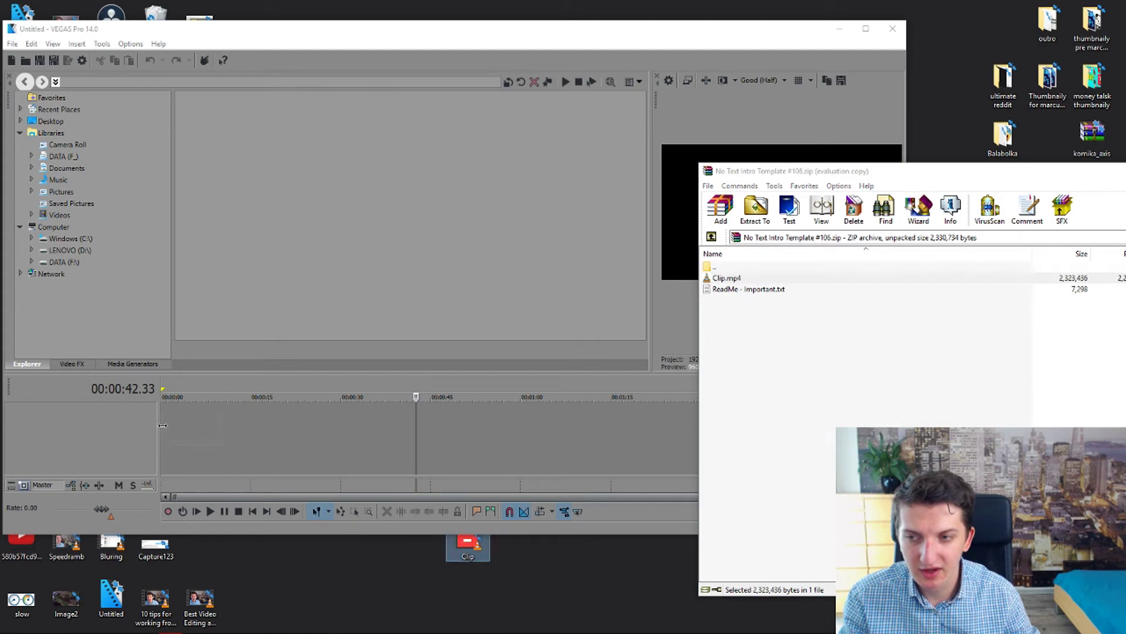
click(866, 28)
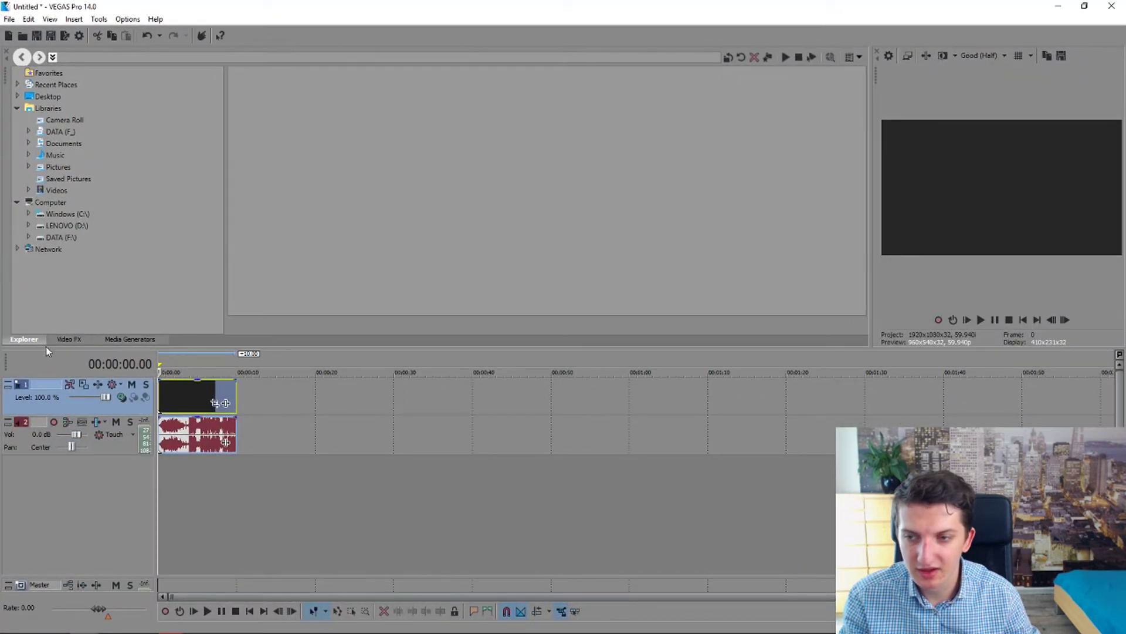
Lower the intro clip's audio gain and play it back to check the volume.
click(204, 425)
drag(205, 425, 194, 452)
key(space)
drag(872, 194, 246, 232)
scroll(303, 410, up, 2)
key(space)
Scrub the timeline around 3.45–4 seconds to find the red frame.
click(213, 397)
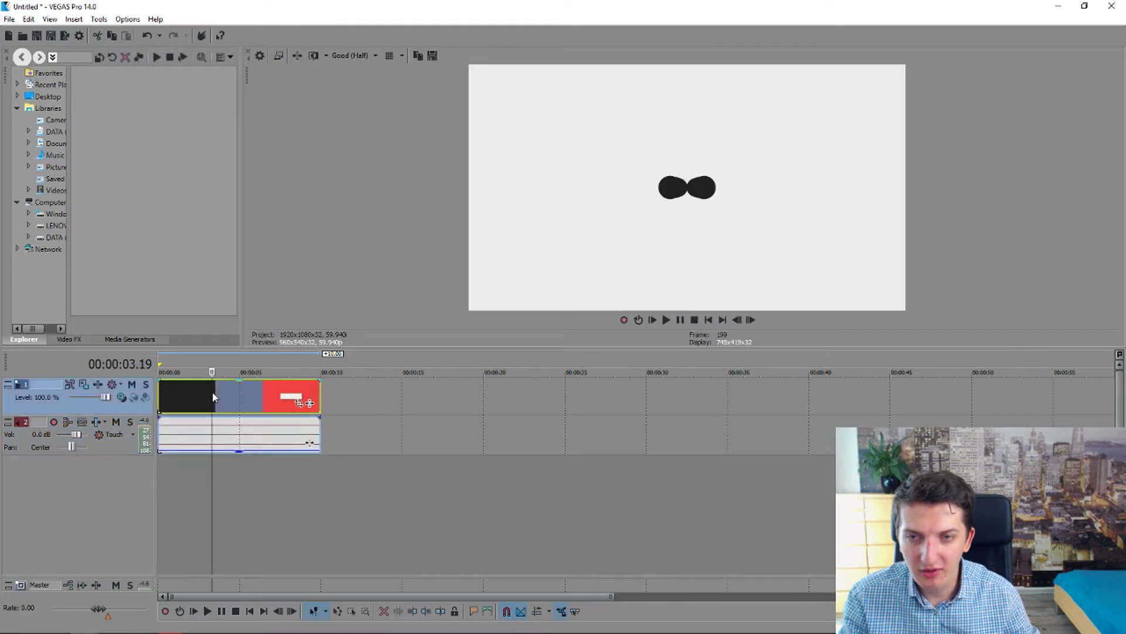
click(231, 397)
click(240, 396)
click(227, 396)
click(220, 395)
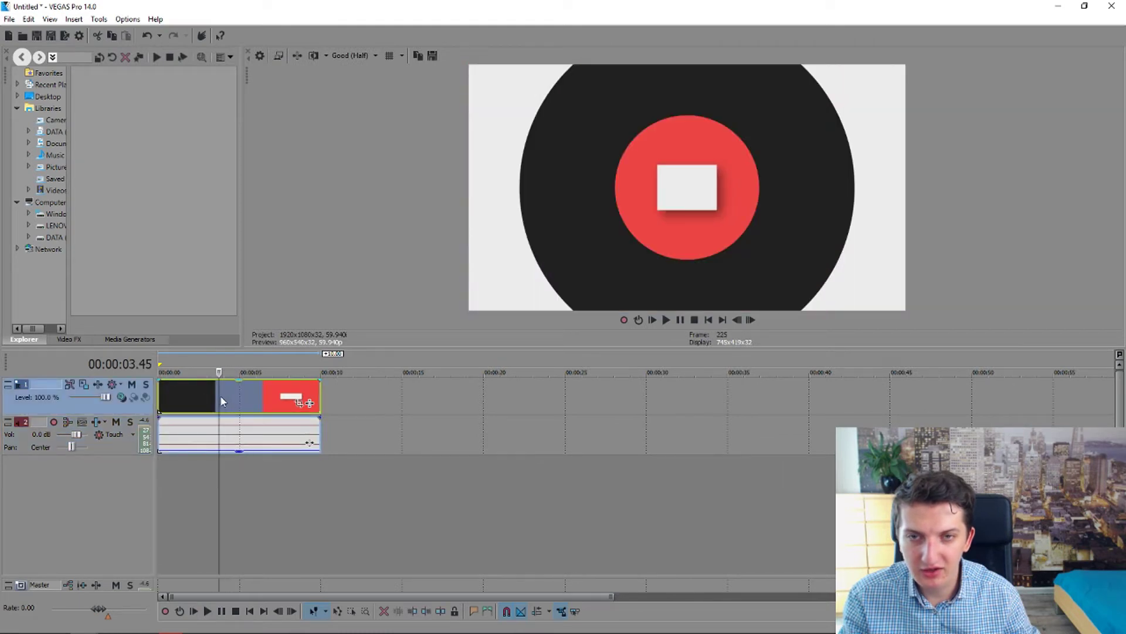
mouse_move(220, 395)
mouse_down()
mouse_move(237, 398)
mouse_move(227, 396)
mouse_up()
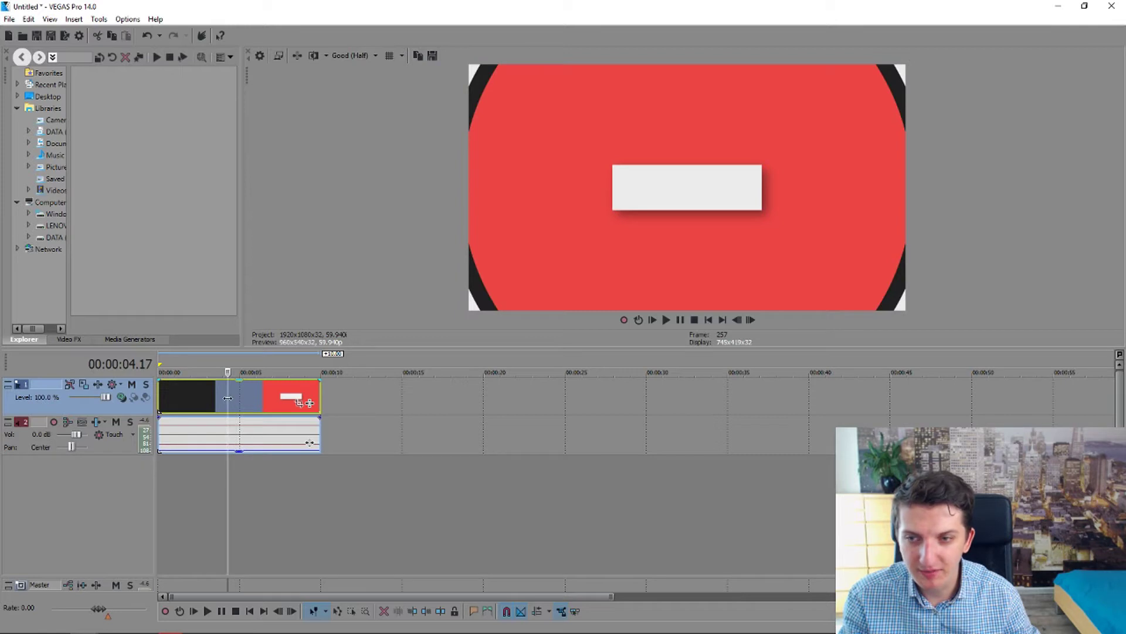
Insert a new video track above the clip and add Text Media onto it.
right_click(109, 413)
click(168, 432)
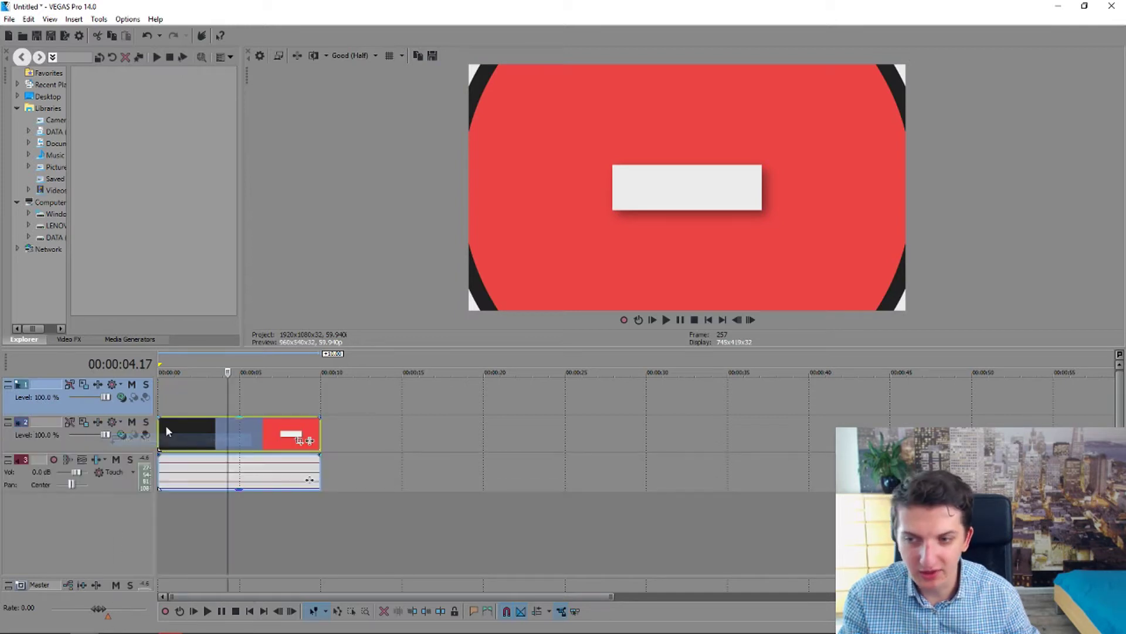
right_click(241, 394)
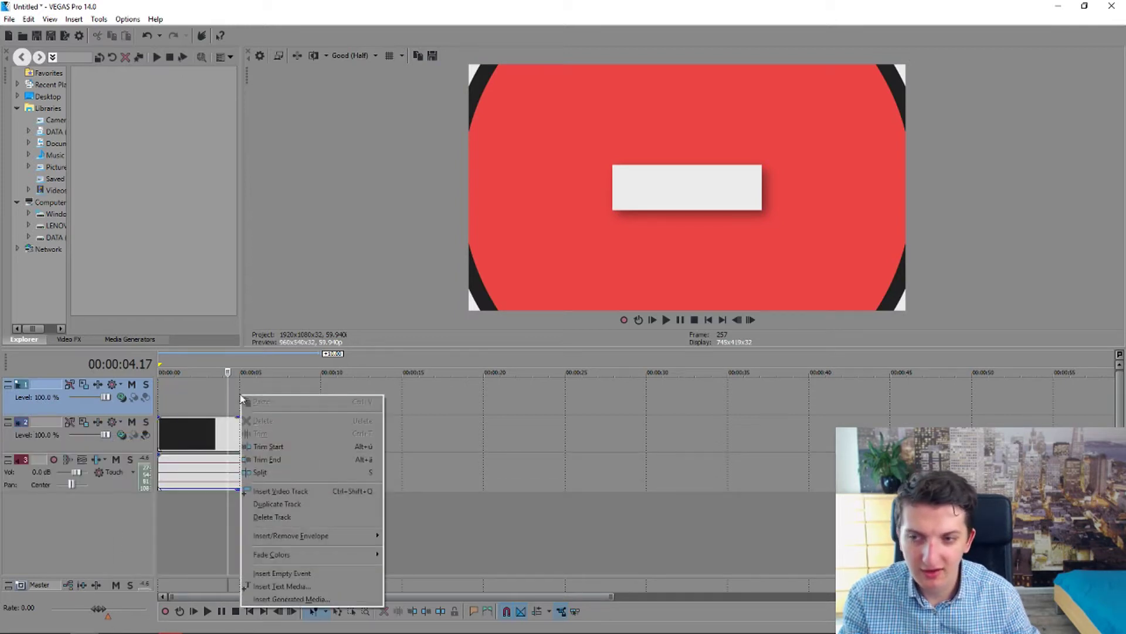
click(274, 586)
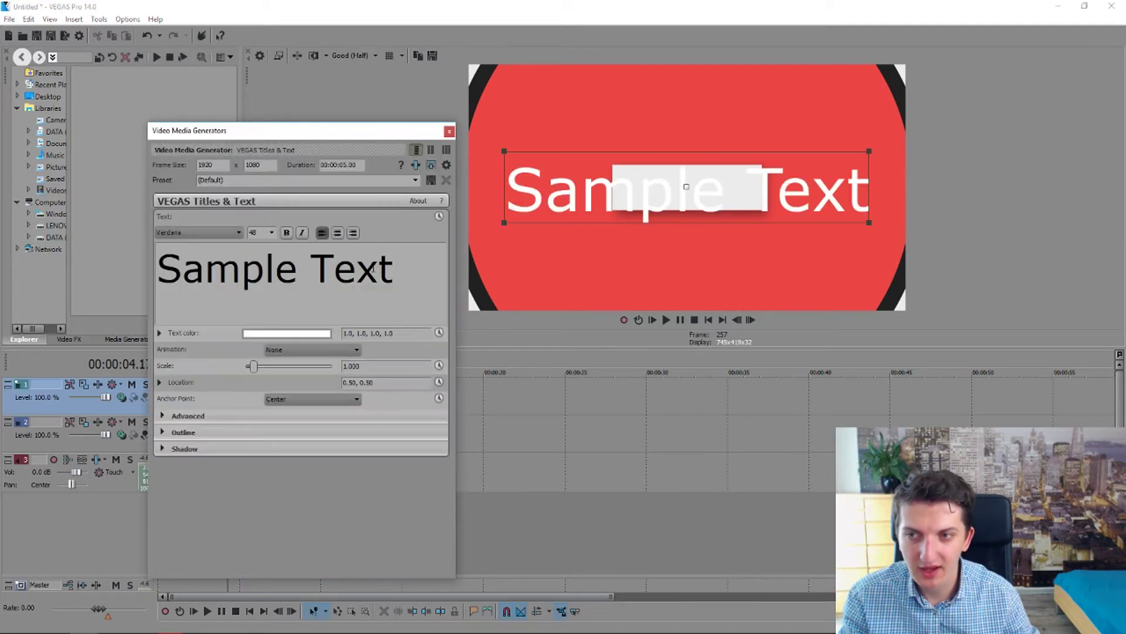
Replace the 'Sample Text' placeholder with the creator's name at font size 18.
key(ctrl+a)
text(M)
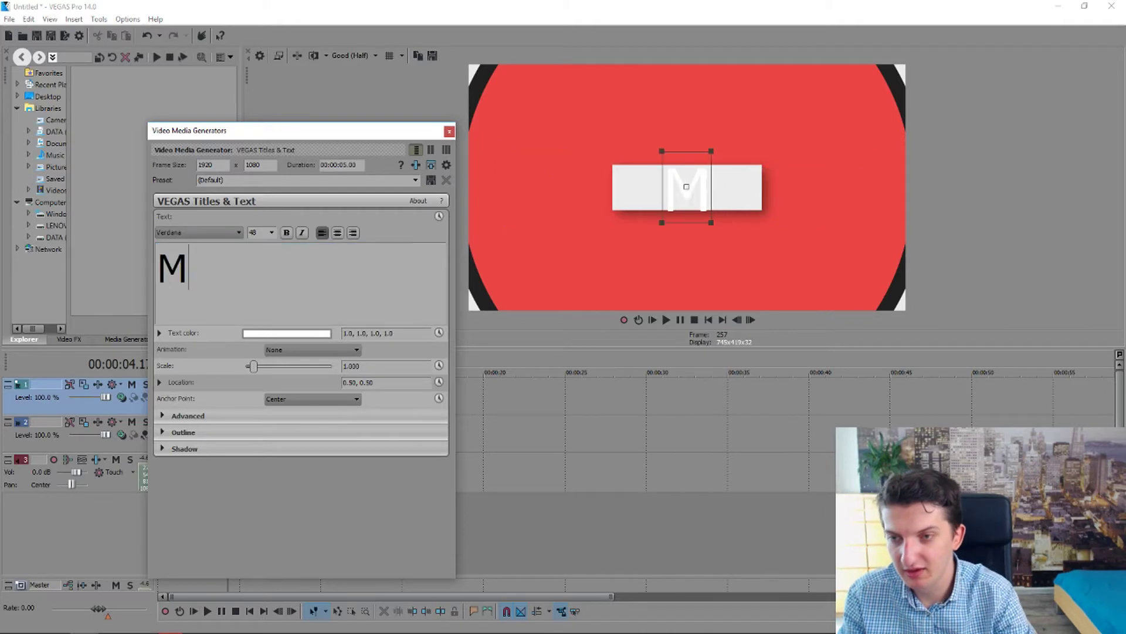
text(arcus St)
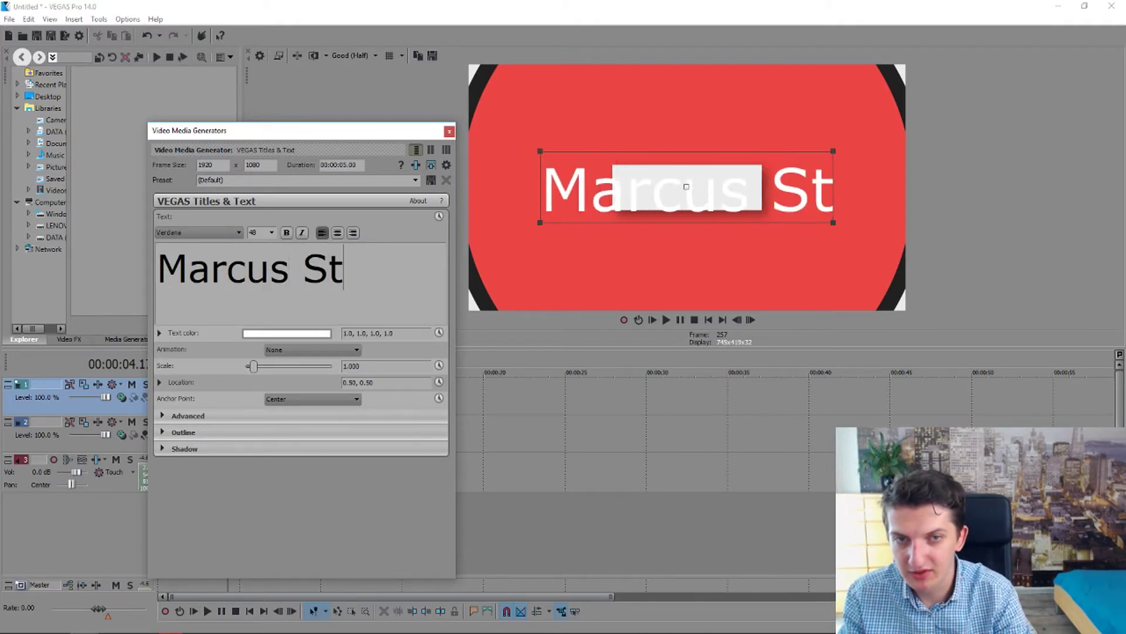
text(one)
click(272, 232)
click(432, 277)
drag(444, 273, 125, 263)
click(273, 233)
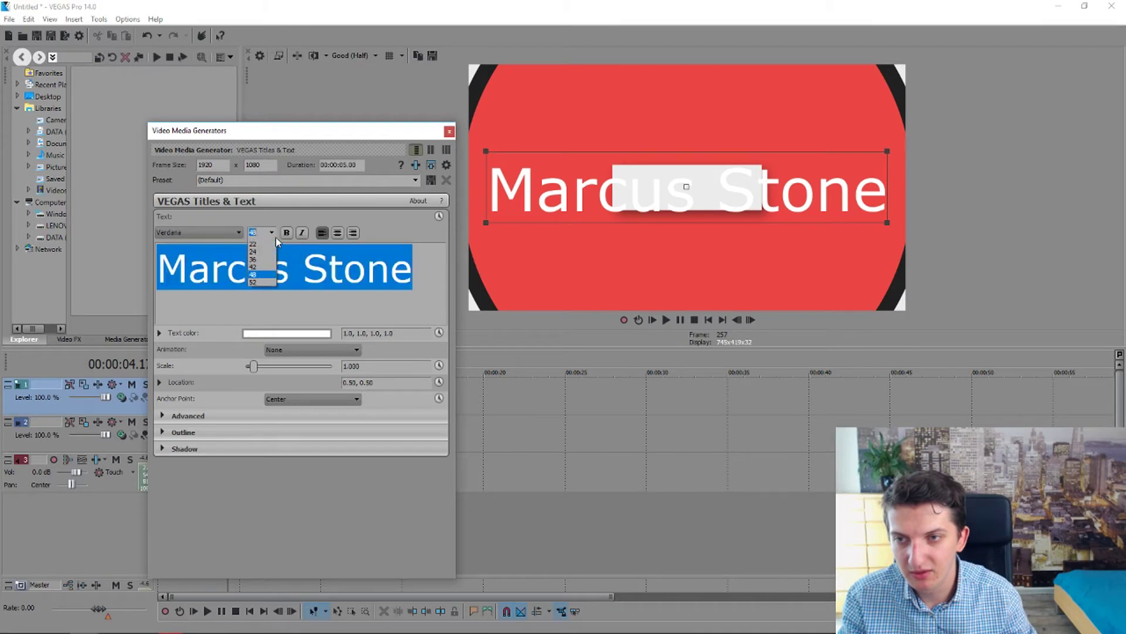
text(18)
key(Return)
Set the title font to bold Headline One HPLHS at size 24.
click(229, 233)
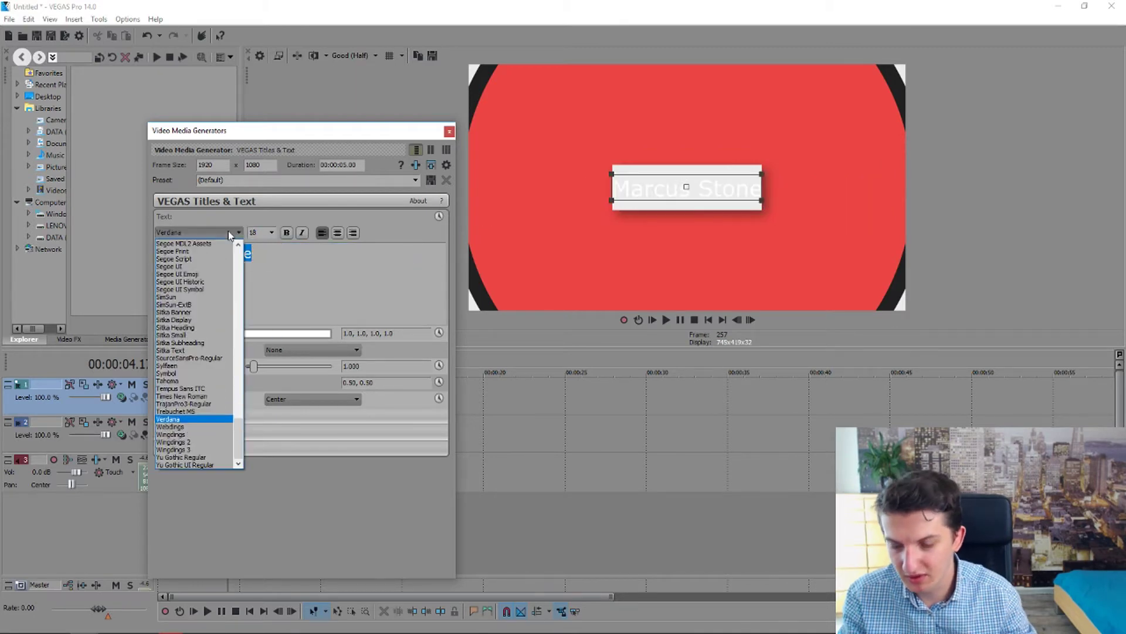
key(h)
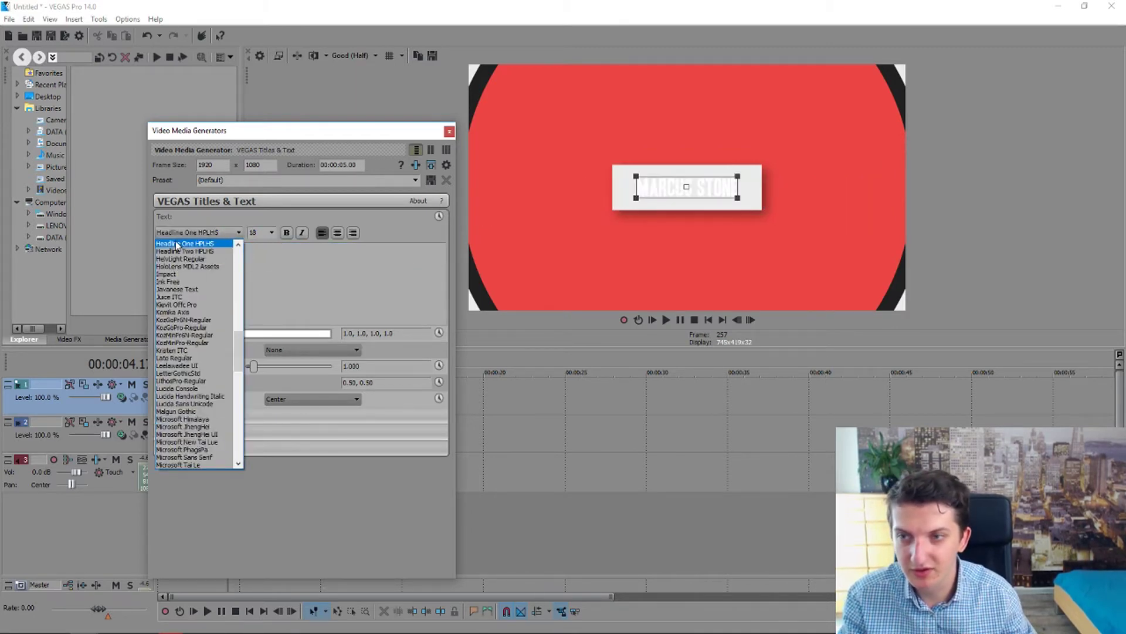
click(177, 244)
click(271, 233)
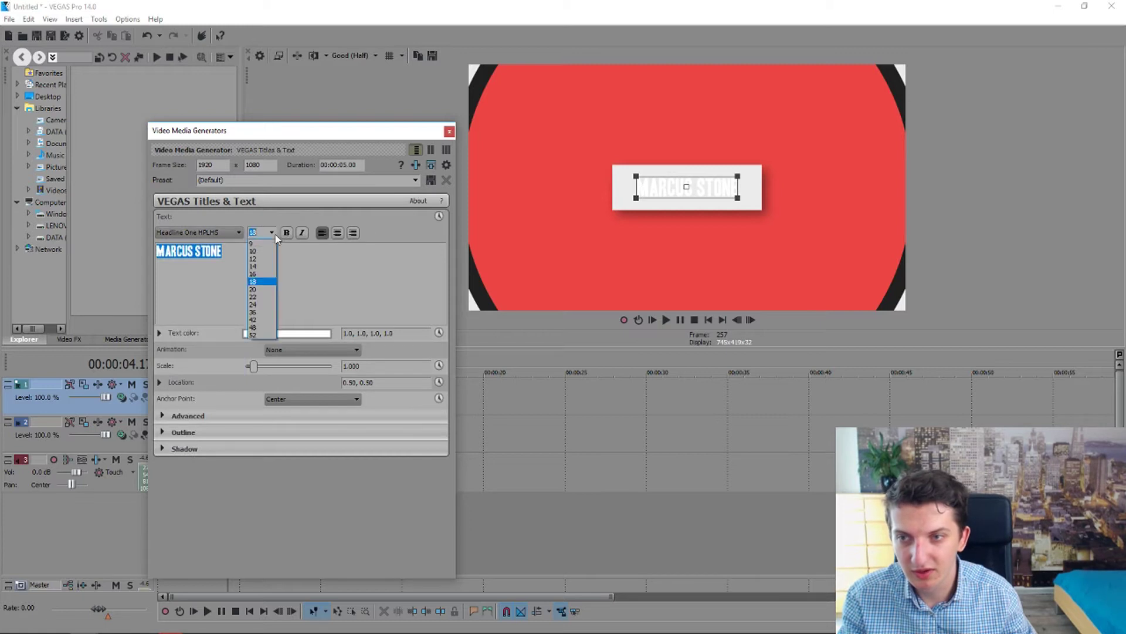
click(265, 303)
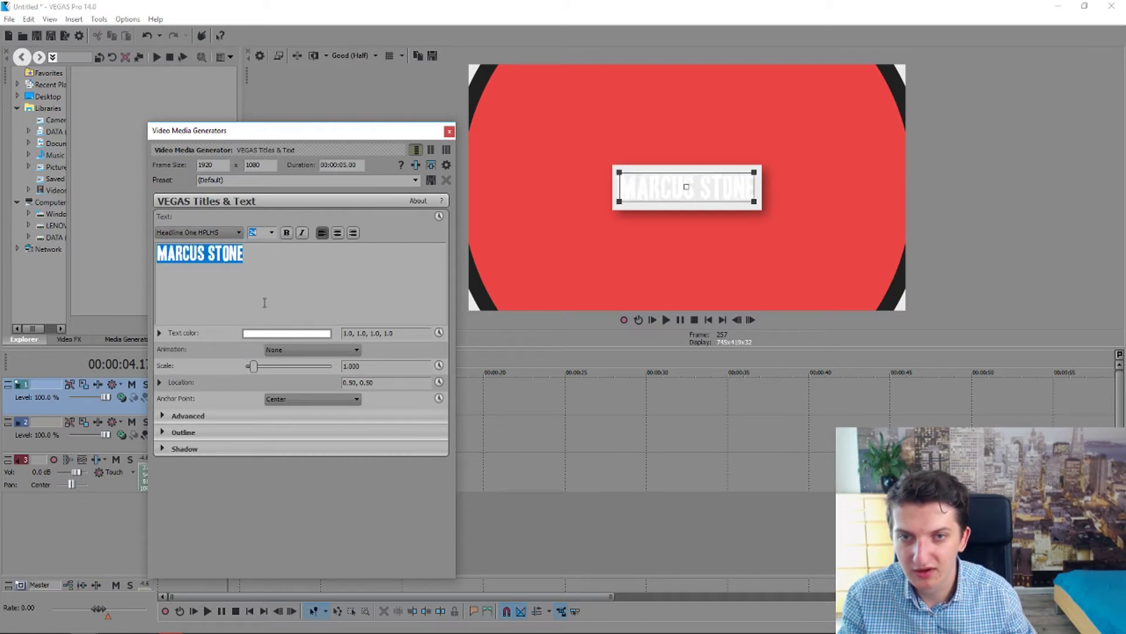
click(284, 234)
Set the title text colour to black (0,0,0).
click(270, 332)
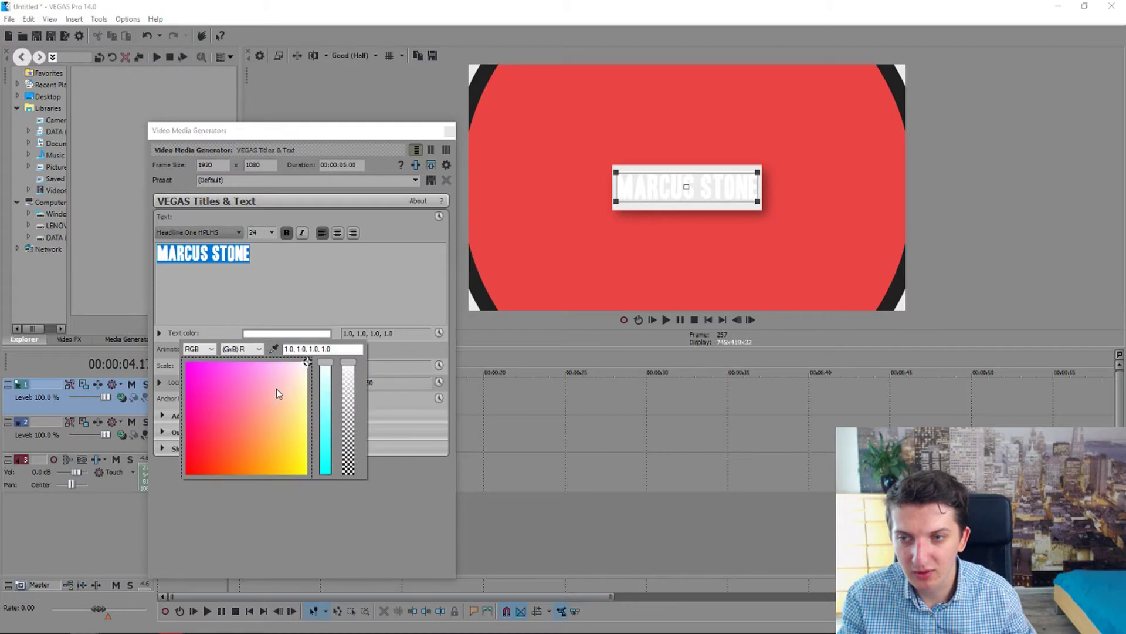
drag(321, 403, 323, 474)
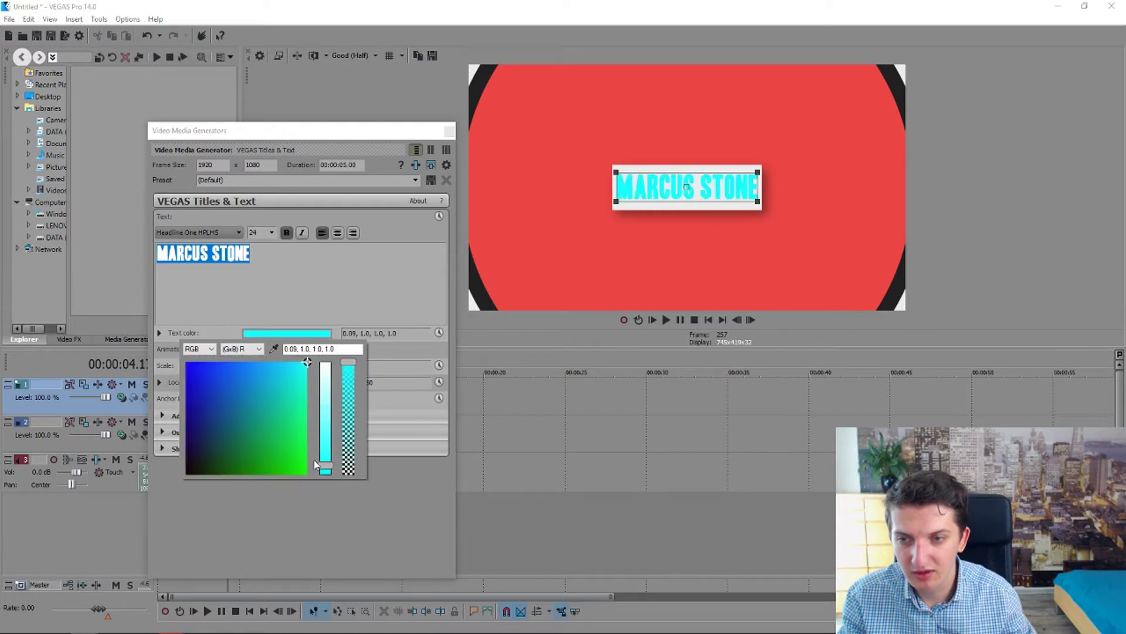
click(241, 455)
click(177, 467)
click(301, 334)
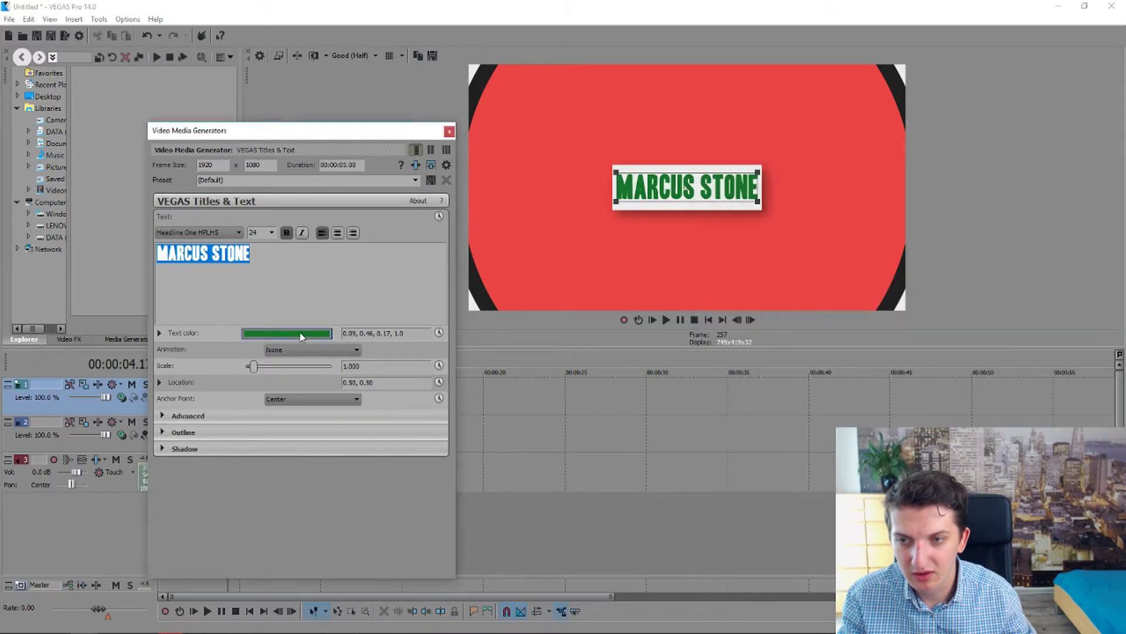
click(301, 335)
drag(322, 468, 154, 484)
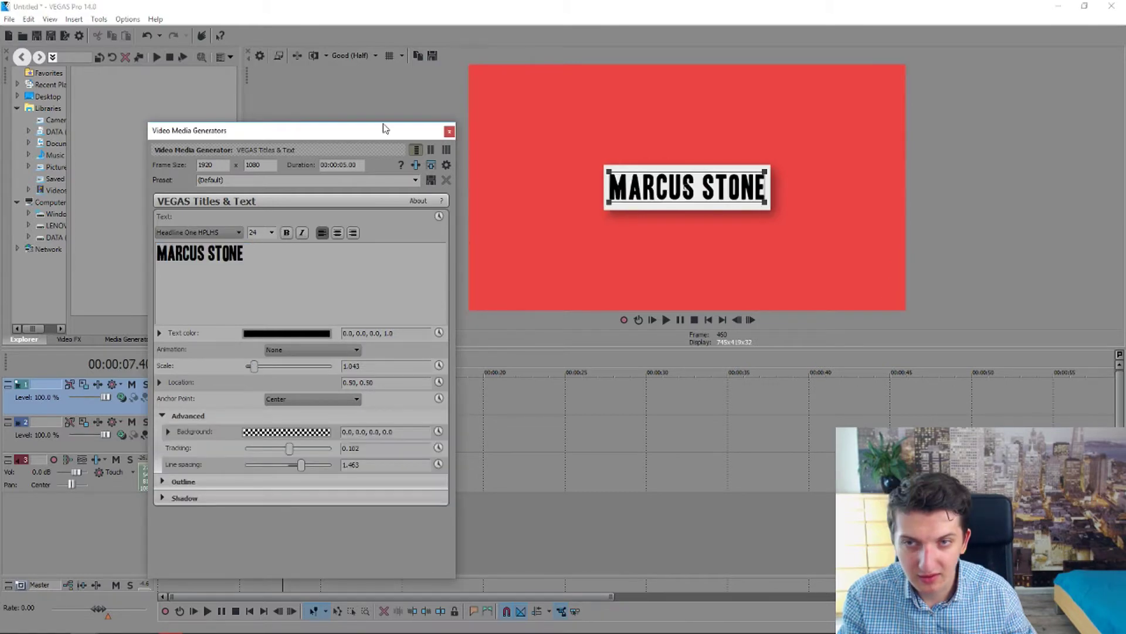
Close the title editor and play the intro from about 3.5 seconds.
click(448, 131)
click(213, 517)
key(space)
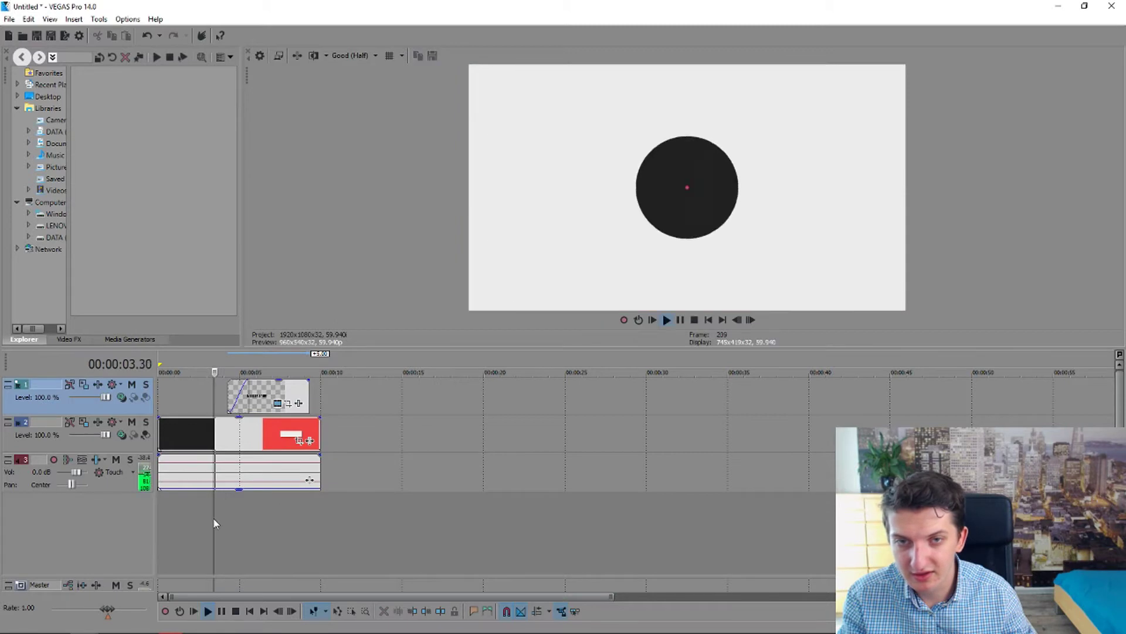
Extend the title event to the end of the intro clip and view it at 6.42 s.
click(165, 516)
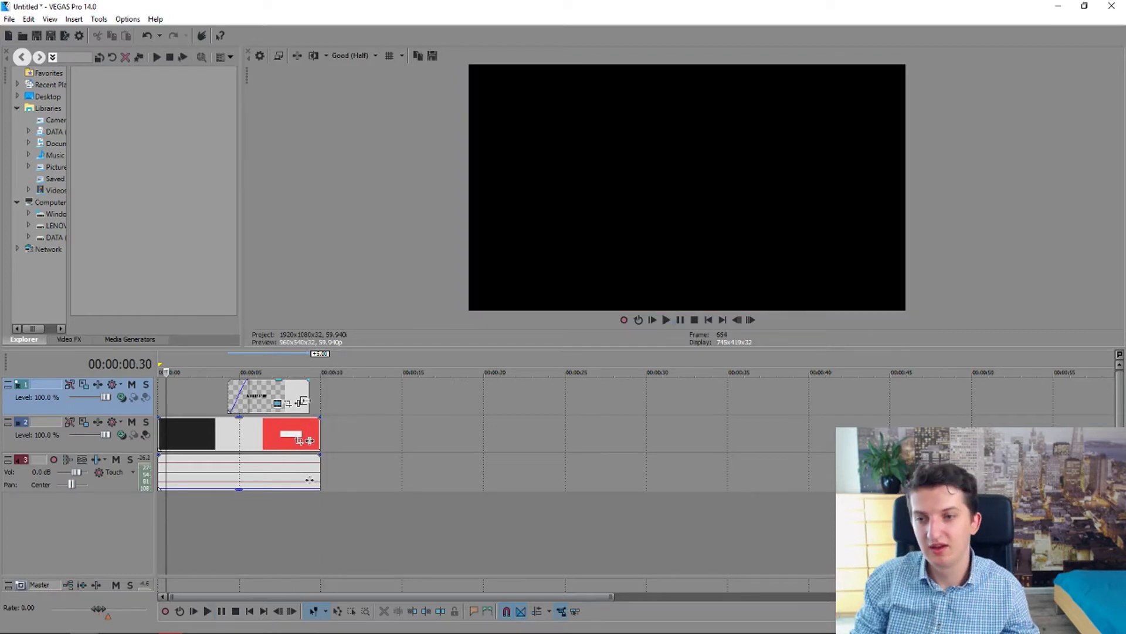
drag(309, 397, 320, 396)
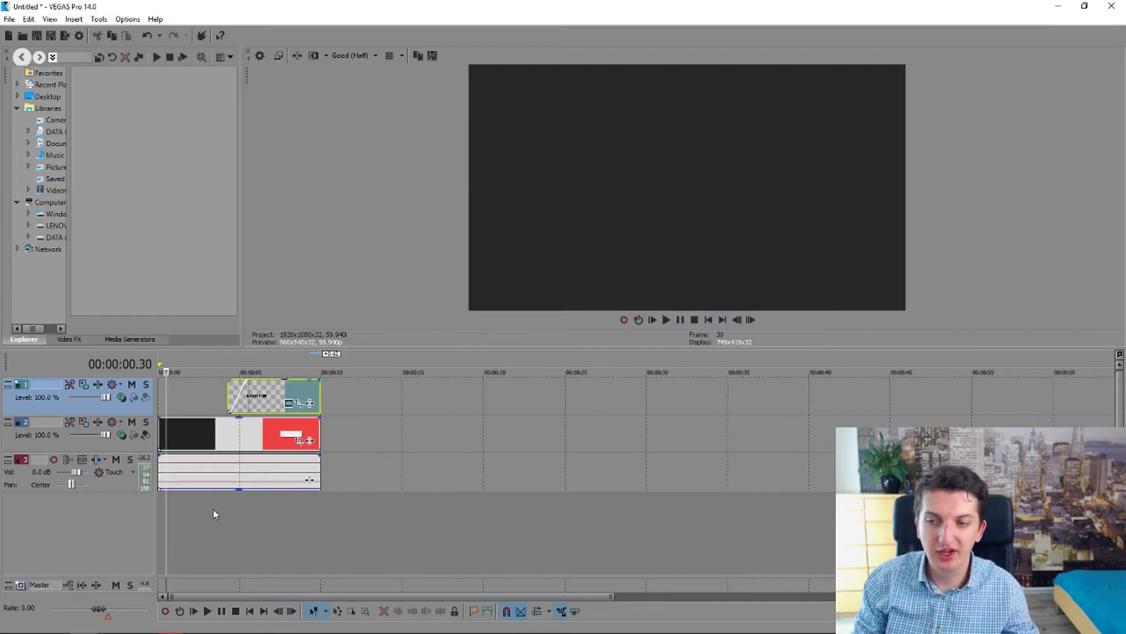
click(213, 514)
click(266, 521)
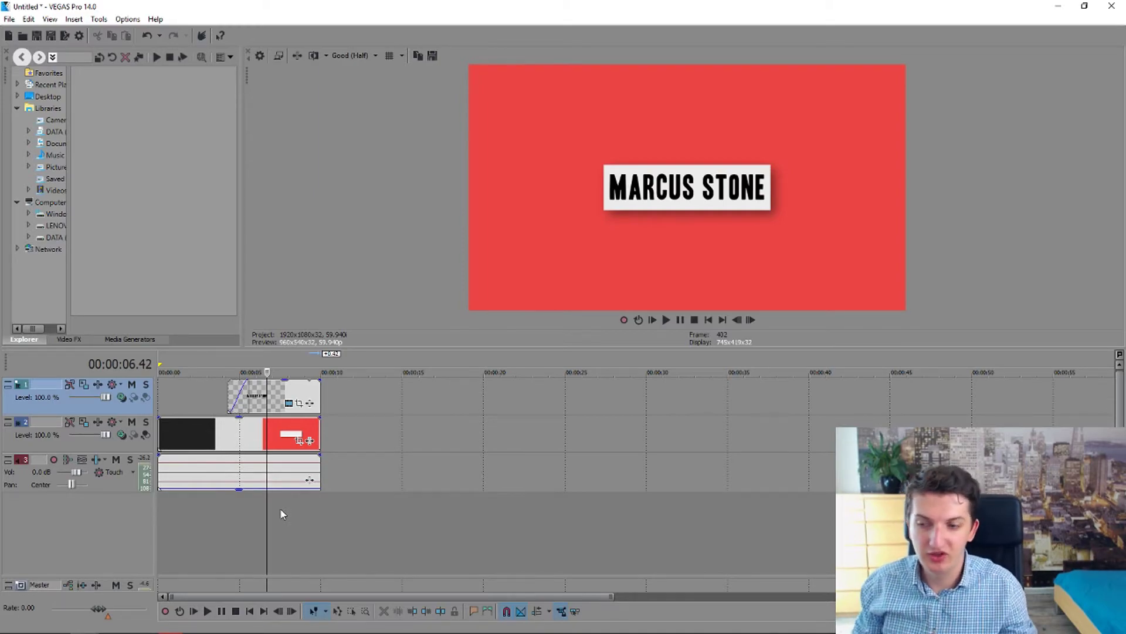
Glance at the Top Free Intro channel page, then return to VEGAS with the playhead near 2.4 s.
key(alt+Tab)
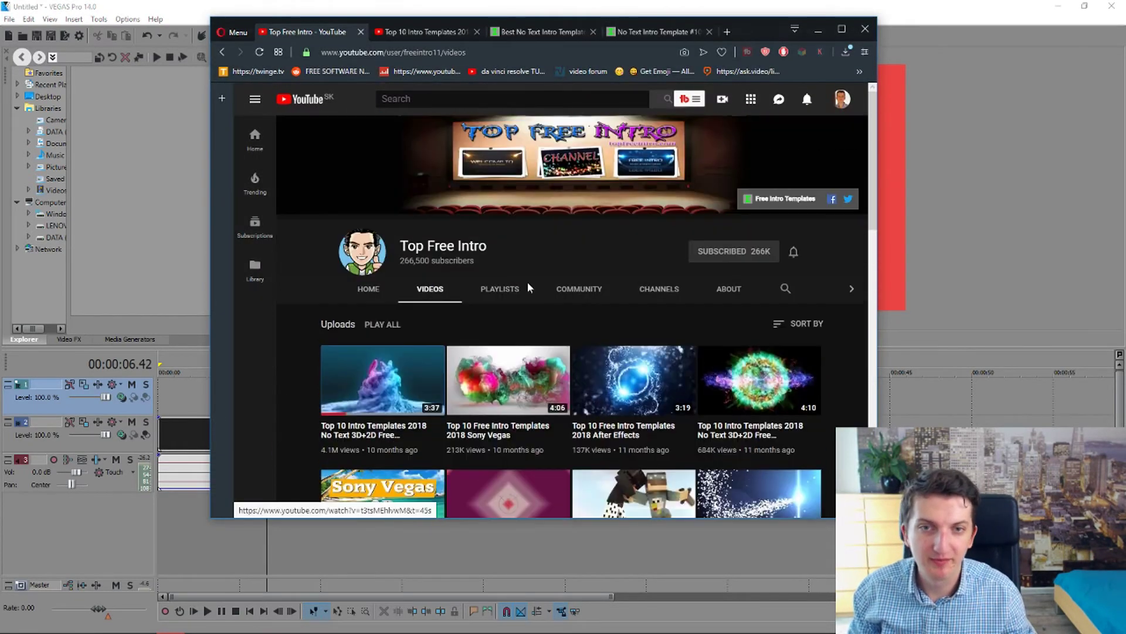
scroll(530, 288, down, 3)
scroll(543, 271, up, 3)
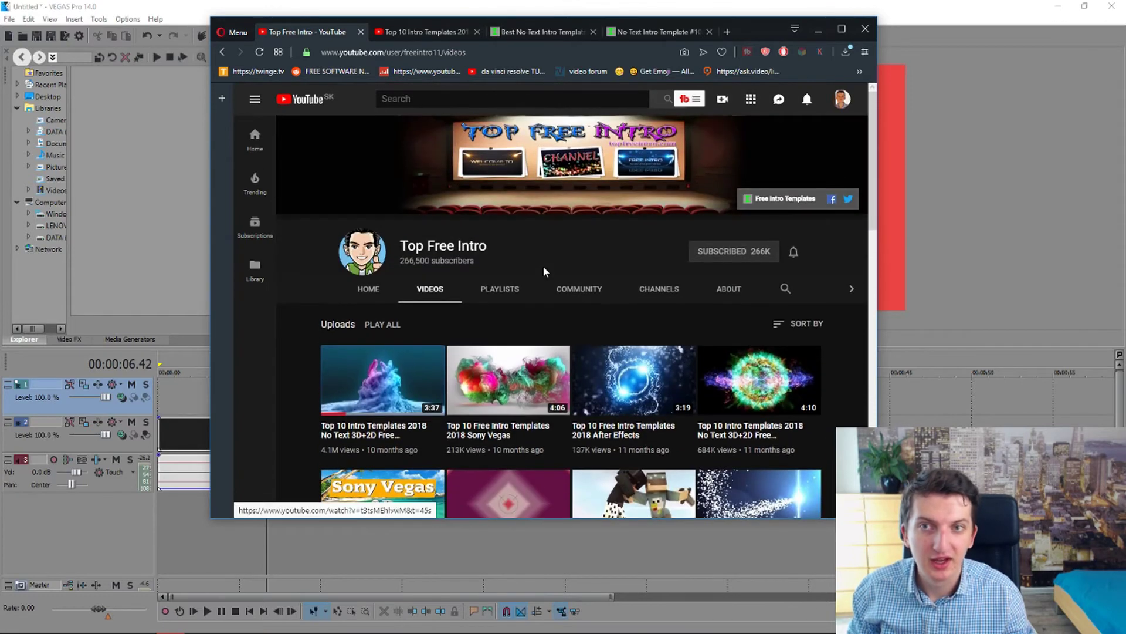
key(alt+Tab)
click(337, 492)
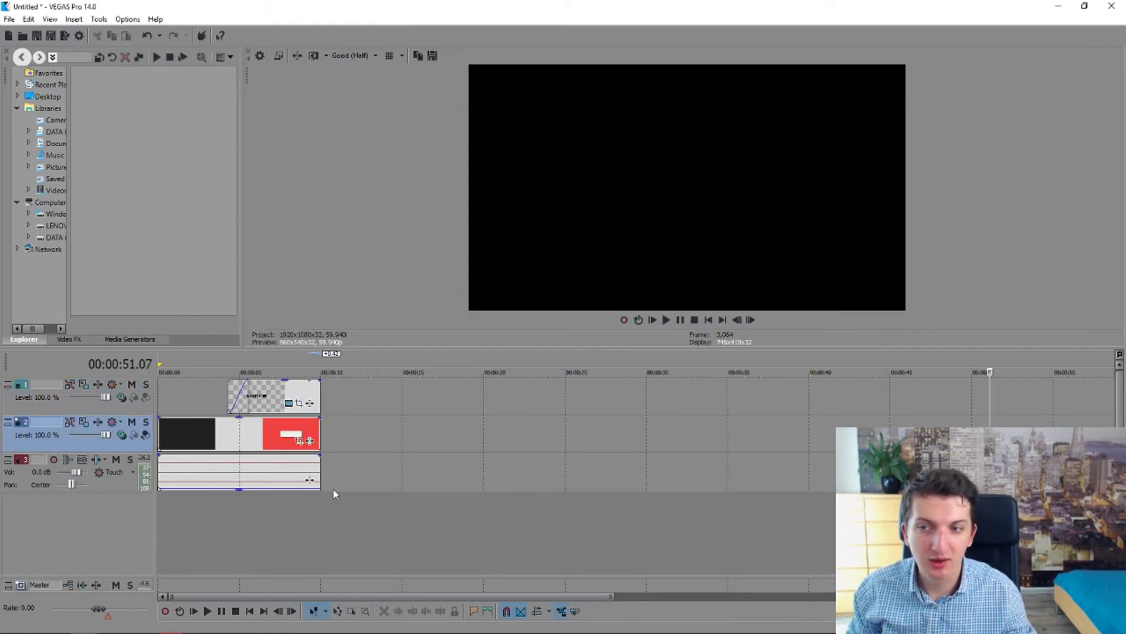
click(202, 532)
Preview the finished title frame at the 6-second mark.
click(256, 530)
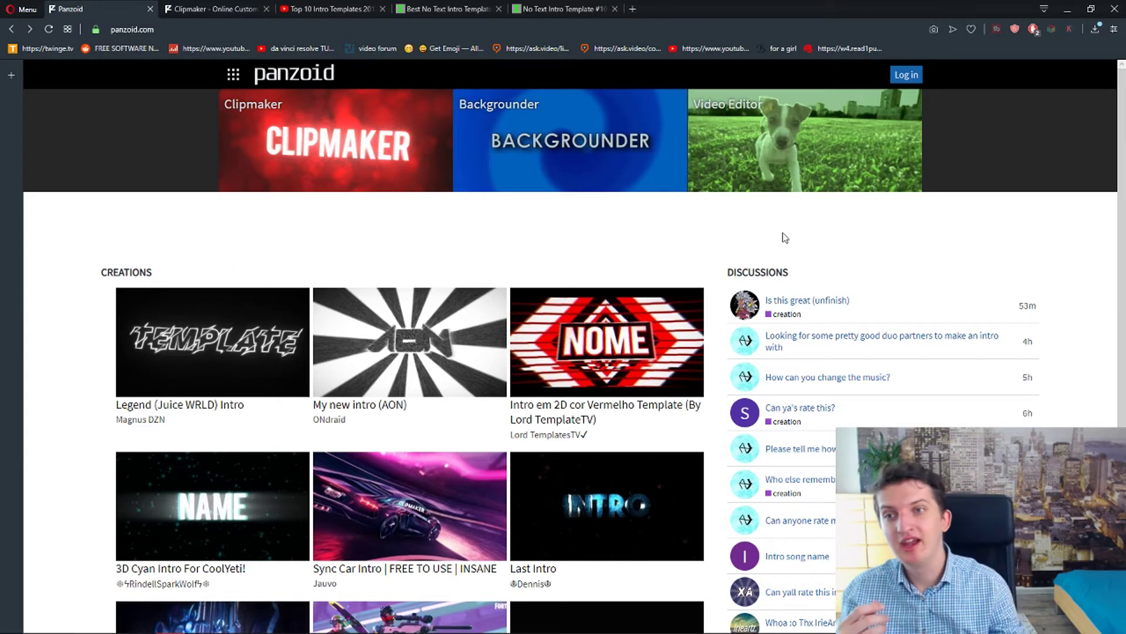
Open the Panzoid creations list sorted by top-rated creations.
click(162, 274)
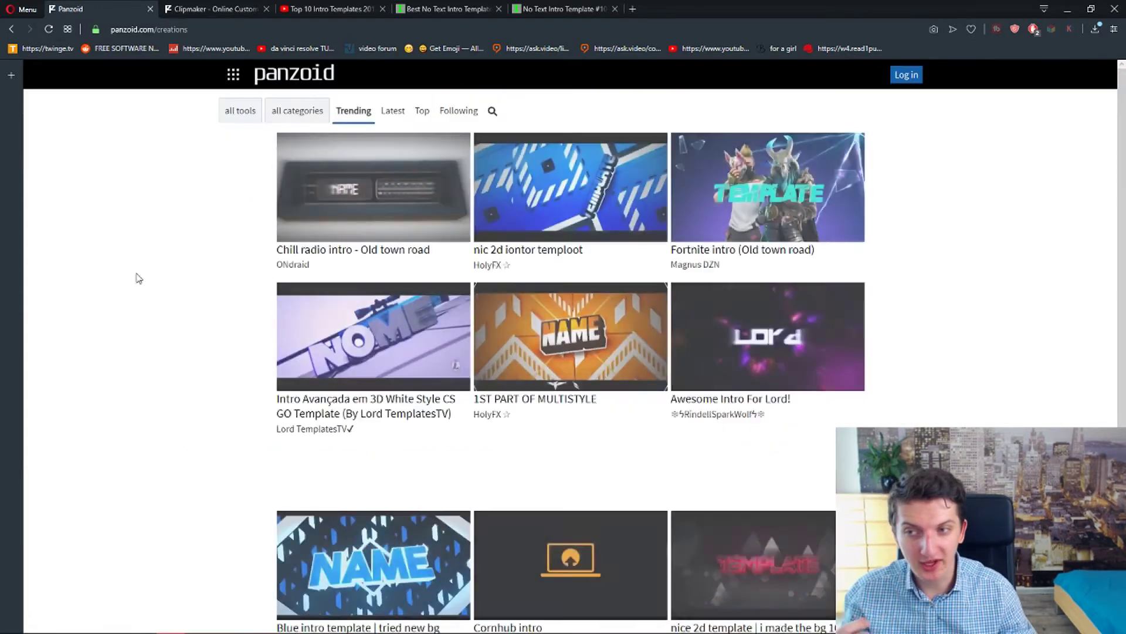
click(426, 108)
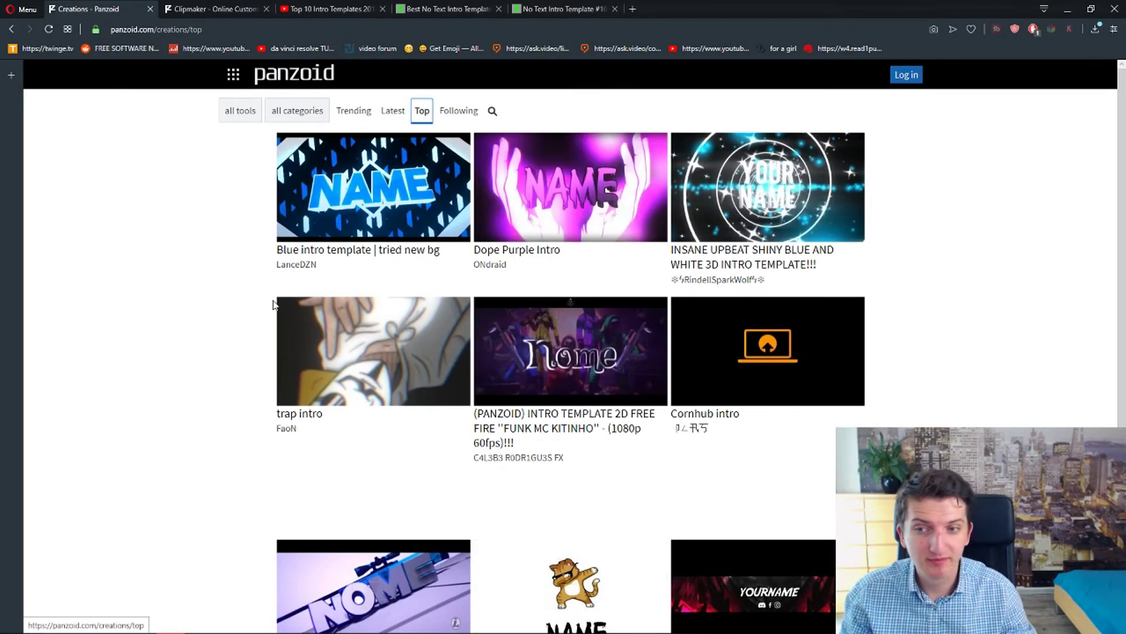
scroll(264, 311, down, 1)
scroll(290, 331, up, 1)
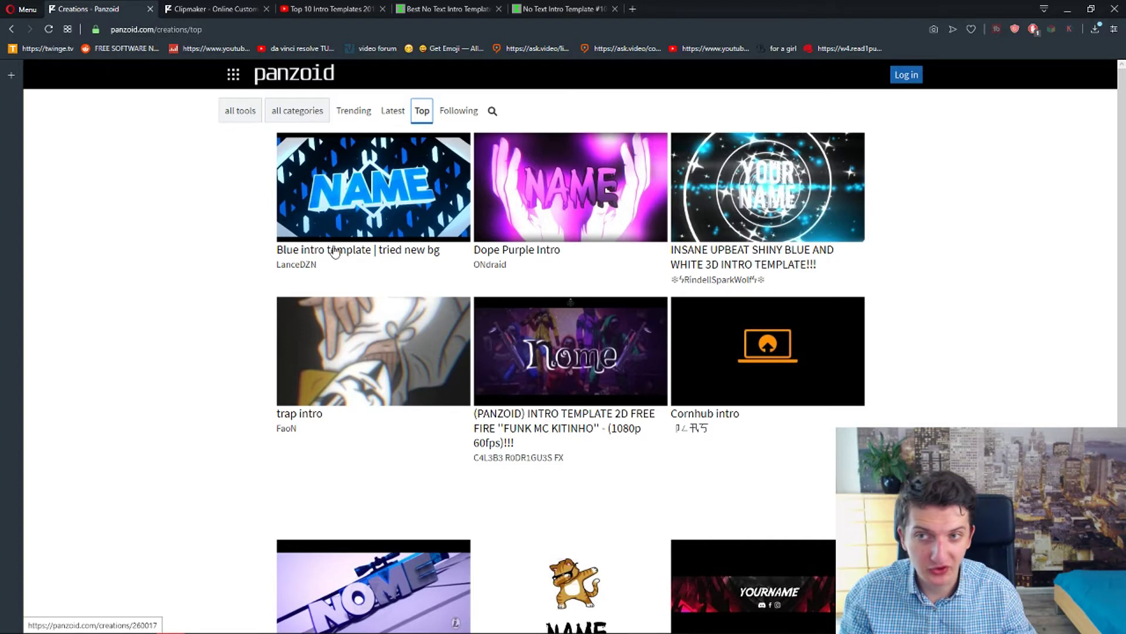
Open the 'trap intro' and 'Cornhub intro' templates in background tabs and browse the grid.
middle_click(352, 350)
scroll(233, 390, down, 1)
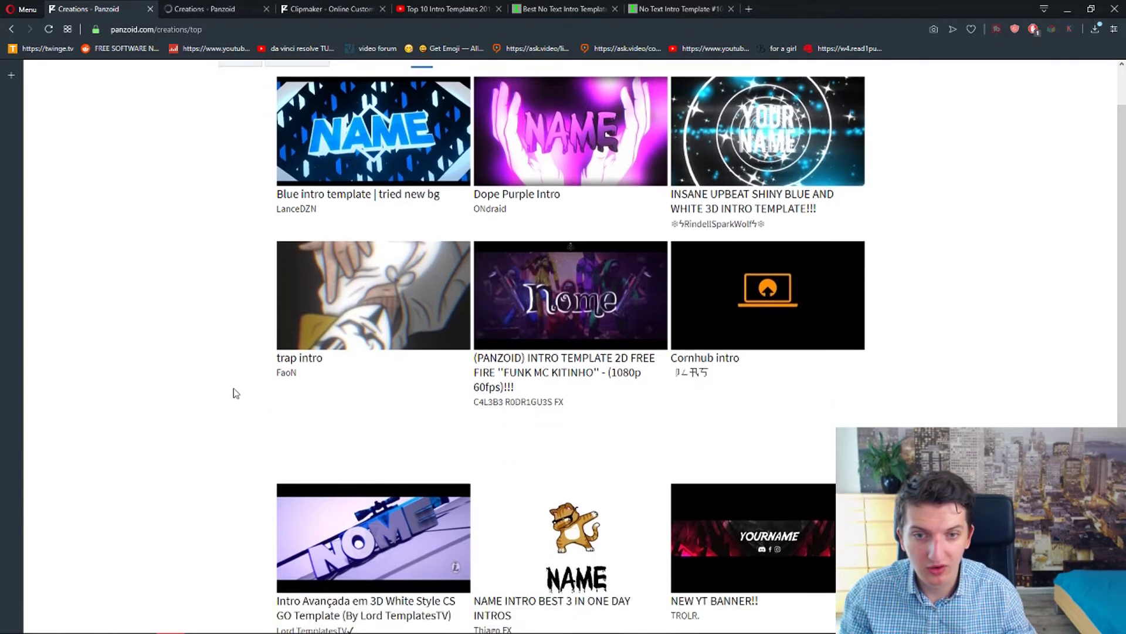
scroll(233, 390, up, 1)
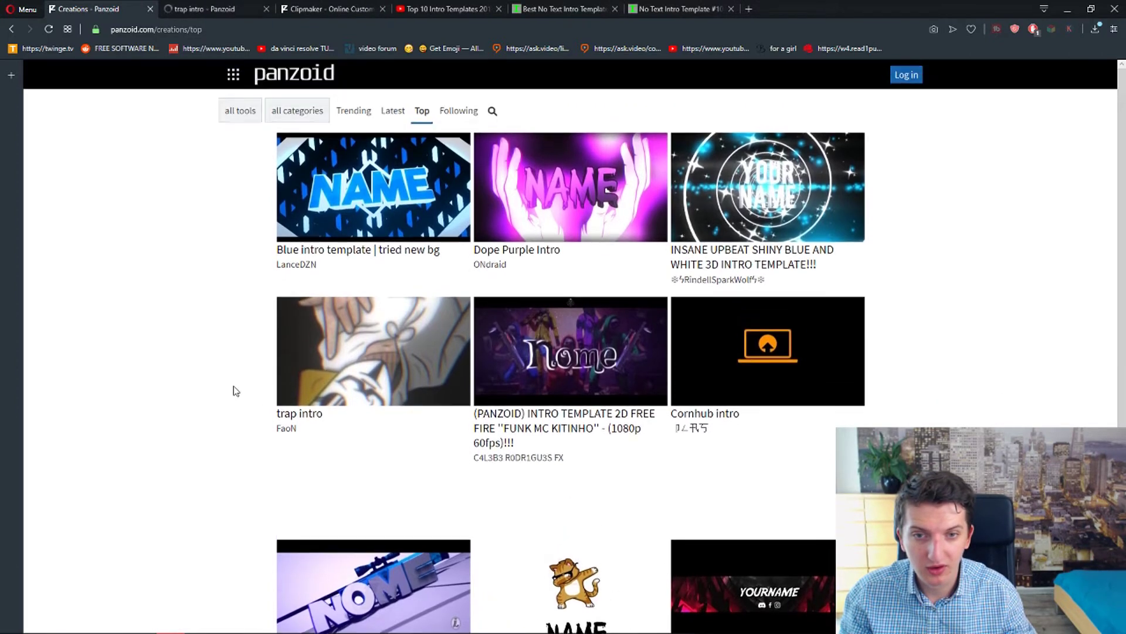
middle_click(729, 382)
scroll(524, 247, down, 2)
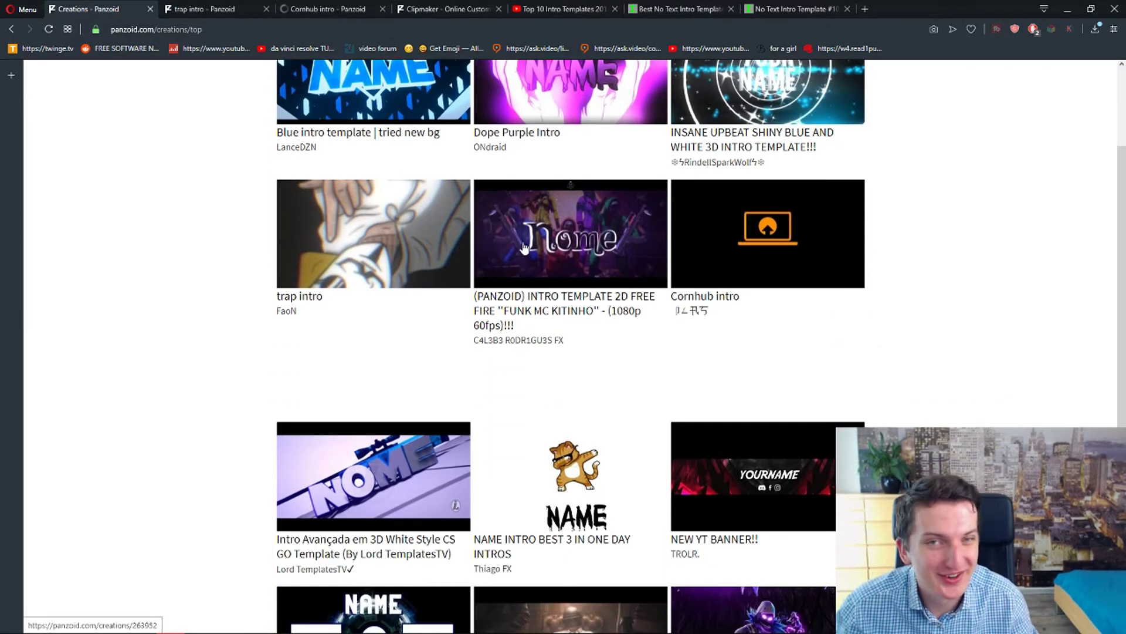
scroll(524, 247, up, 1)
scroll(494, 269, down, 3)
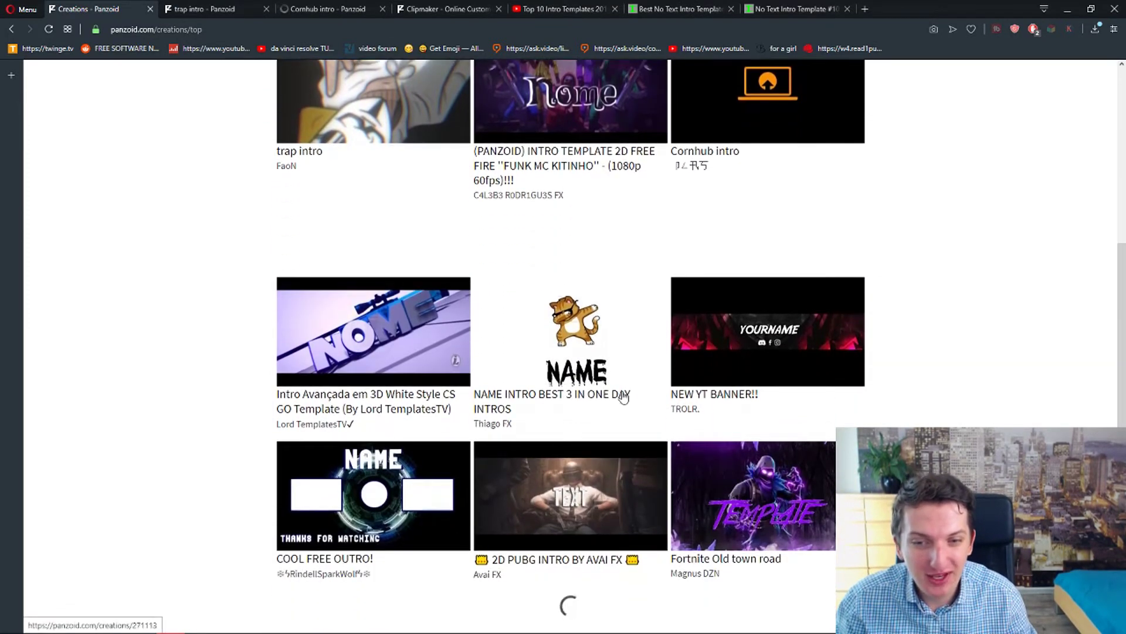
scroll(525, 299, down, 4)
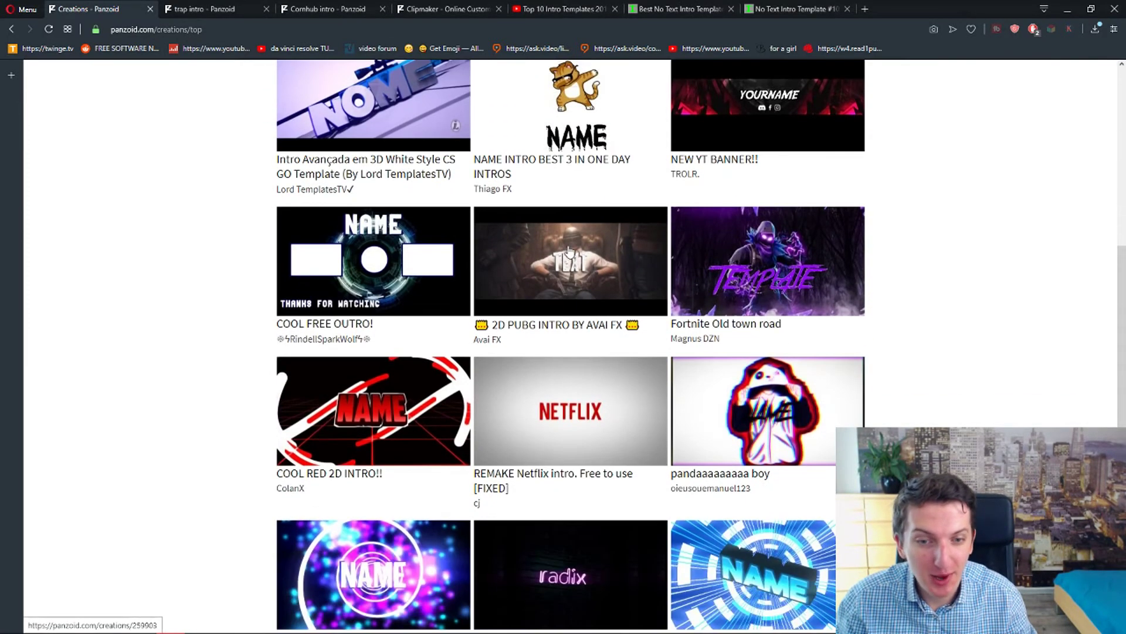
scroll(568, 251, down, 2)
scroll(209, 405, up, 10)
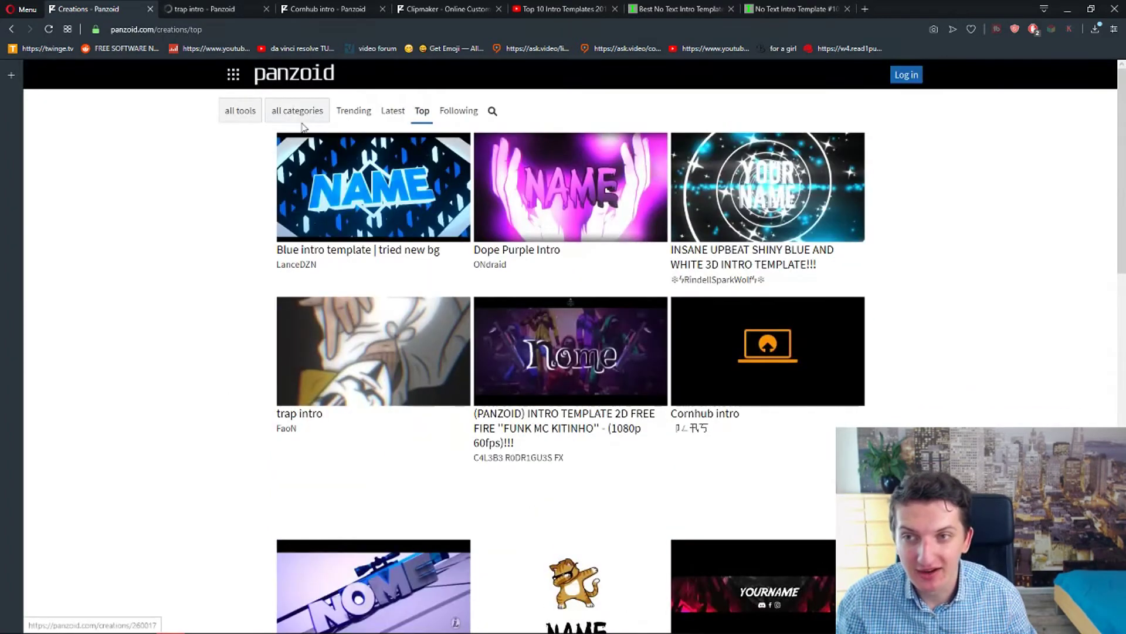
Filter creations to the 'chill' category, then bring the Clipmaker tab with the SHADOW intro forward.
click(300, 113)
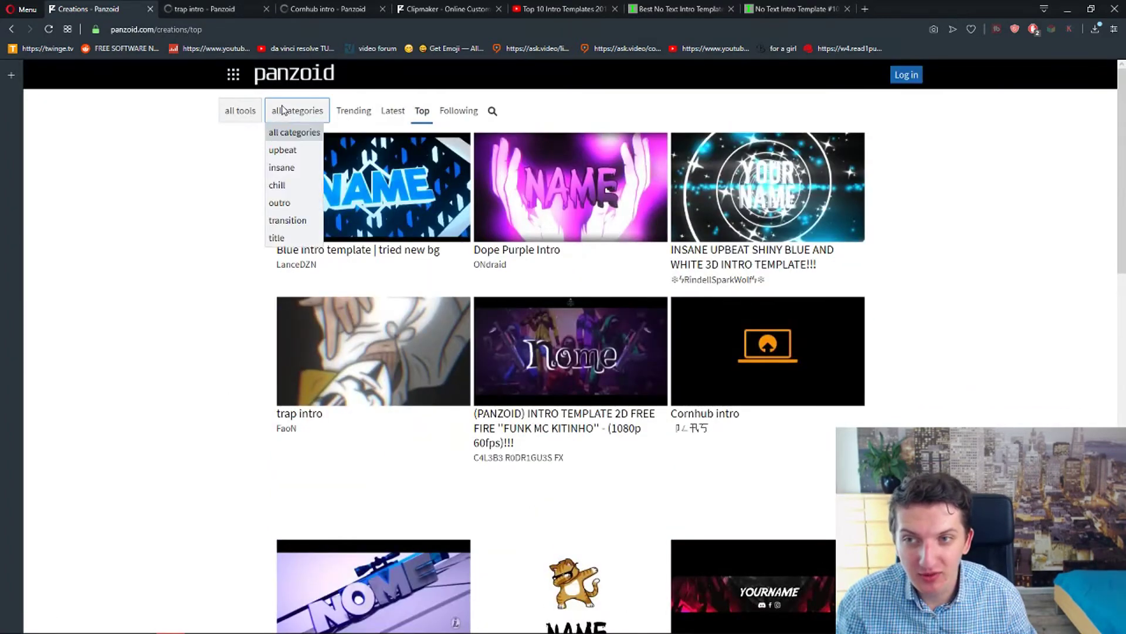
click(310, 187)
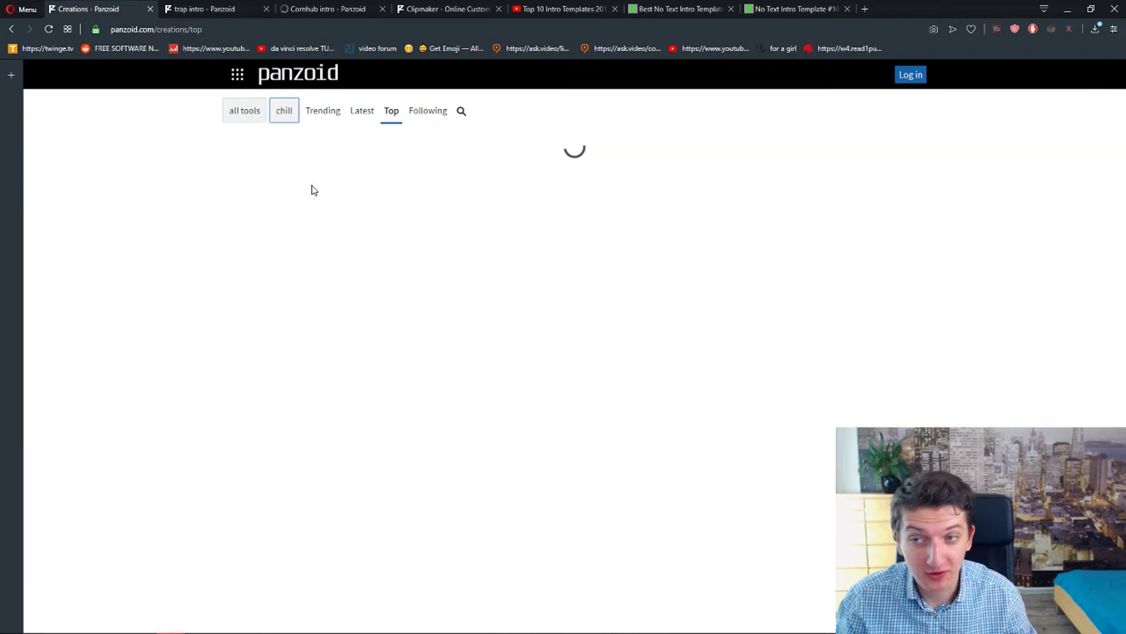
scroll(480, 430, down, 2)
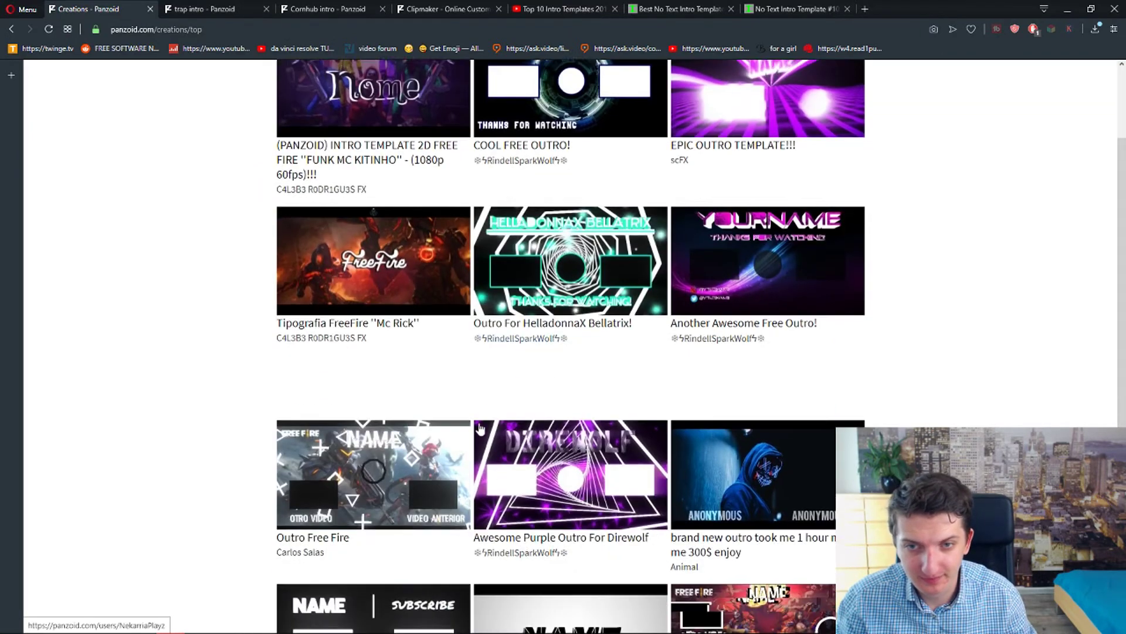
scroll(480, 430, up, 2)
scroll(292, 337, down, 12)
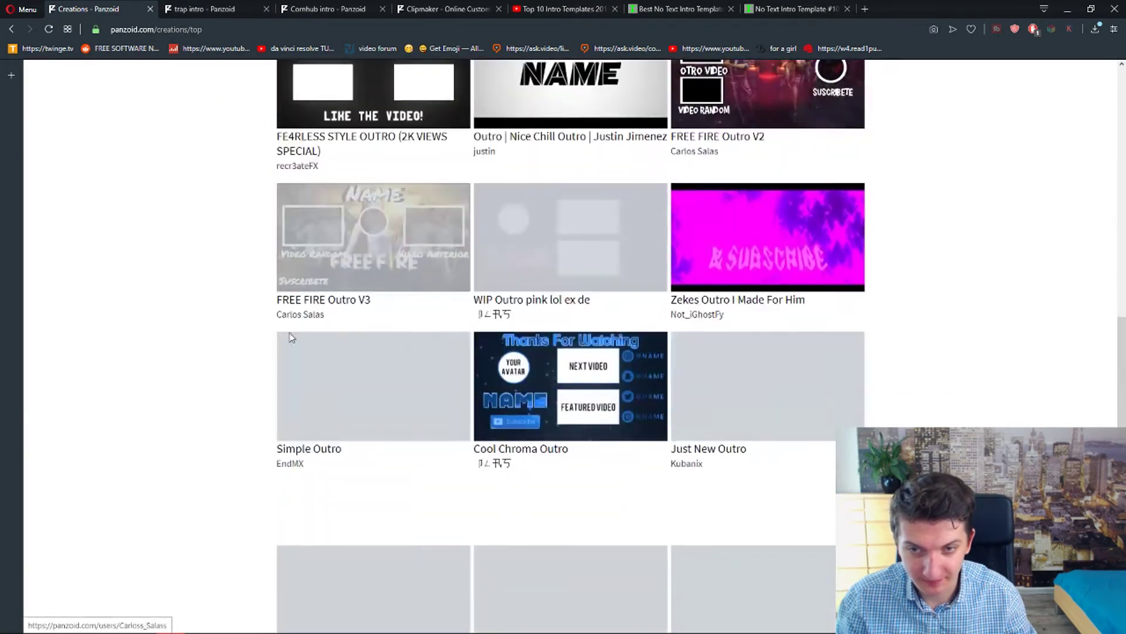
scroll(264, 352, up, 3)
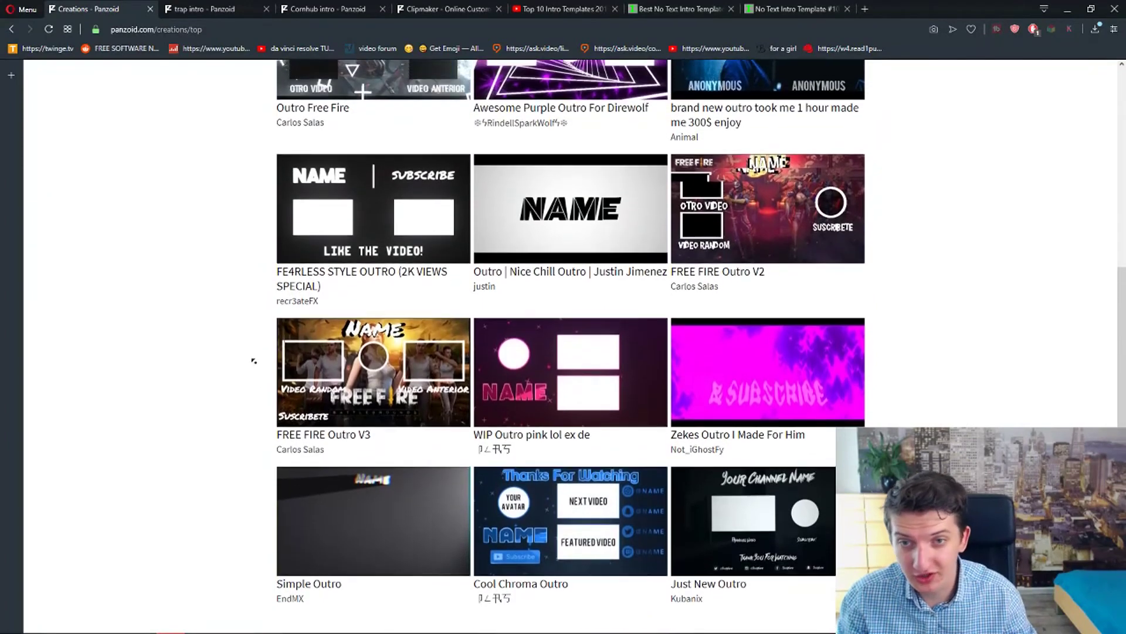
scroll(254, 360, up, 10)
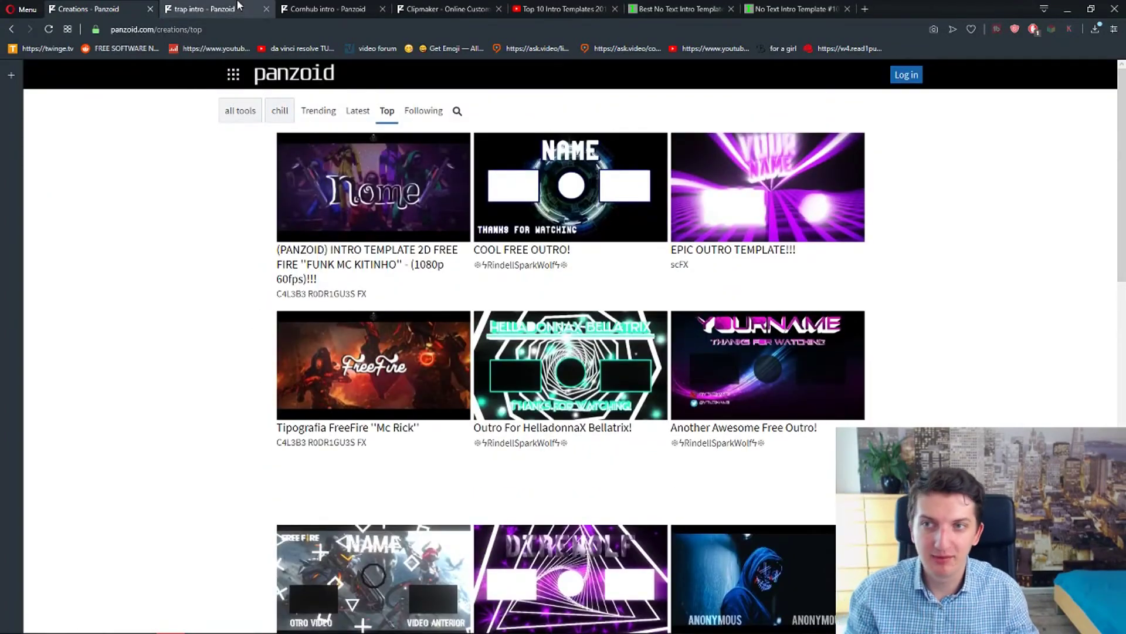
drag(434, 9, 200, 9)
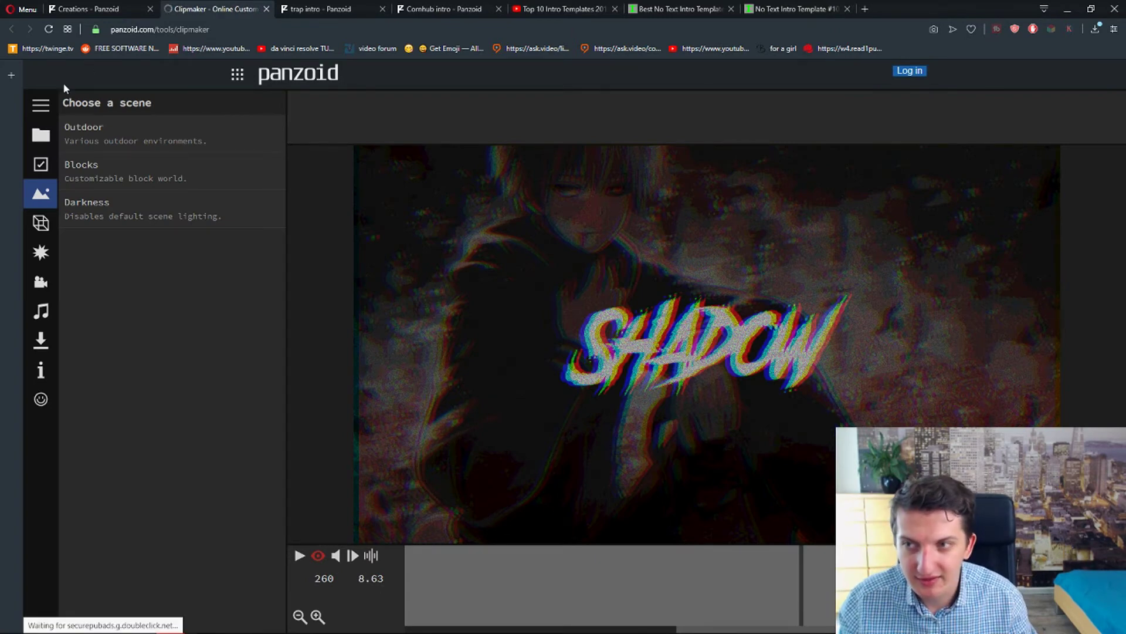
Show project options, toggle the rendered preview off and on, and play the SHADOW intro to about 13.6 s.
click(41, 135)
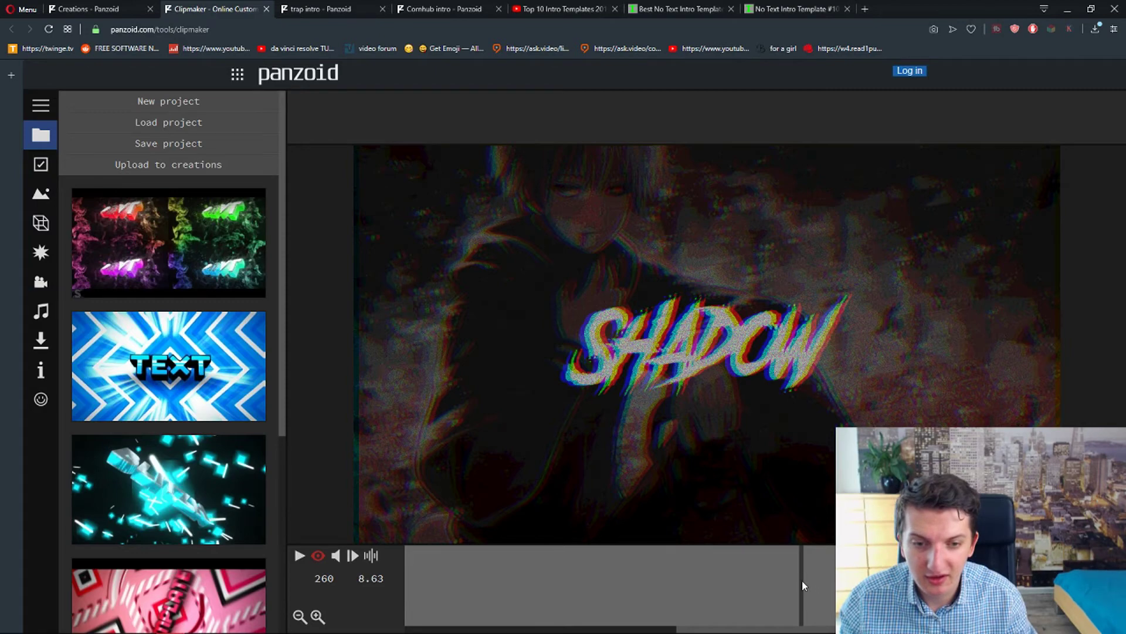
drag(803, 586, 341, 585)
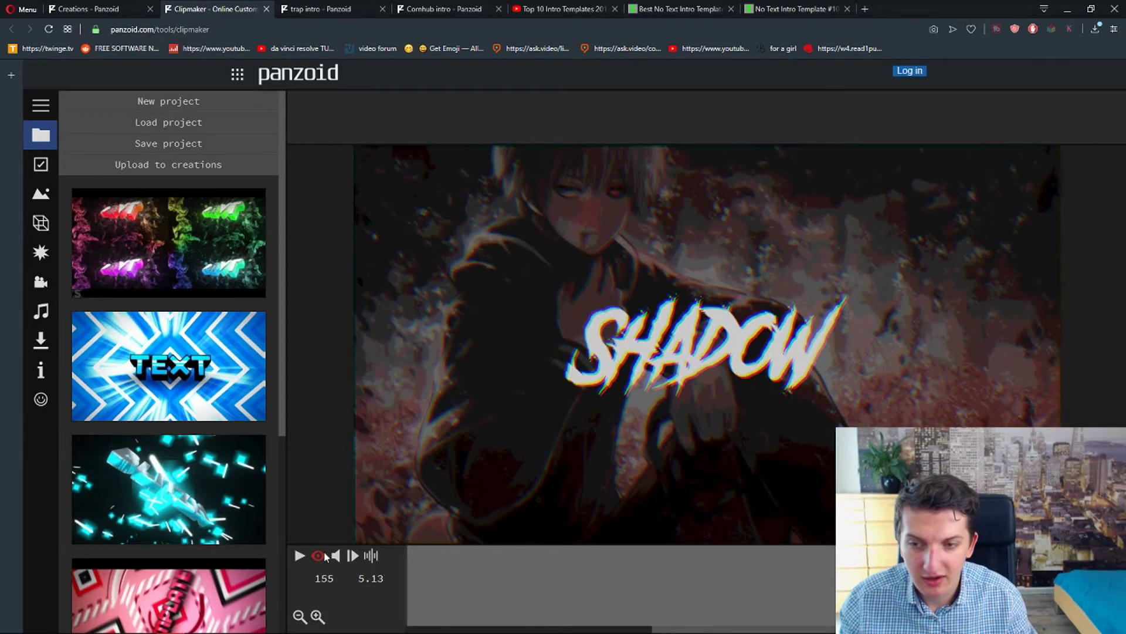
click(324, 555)
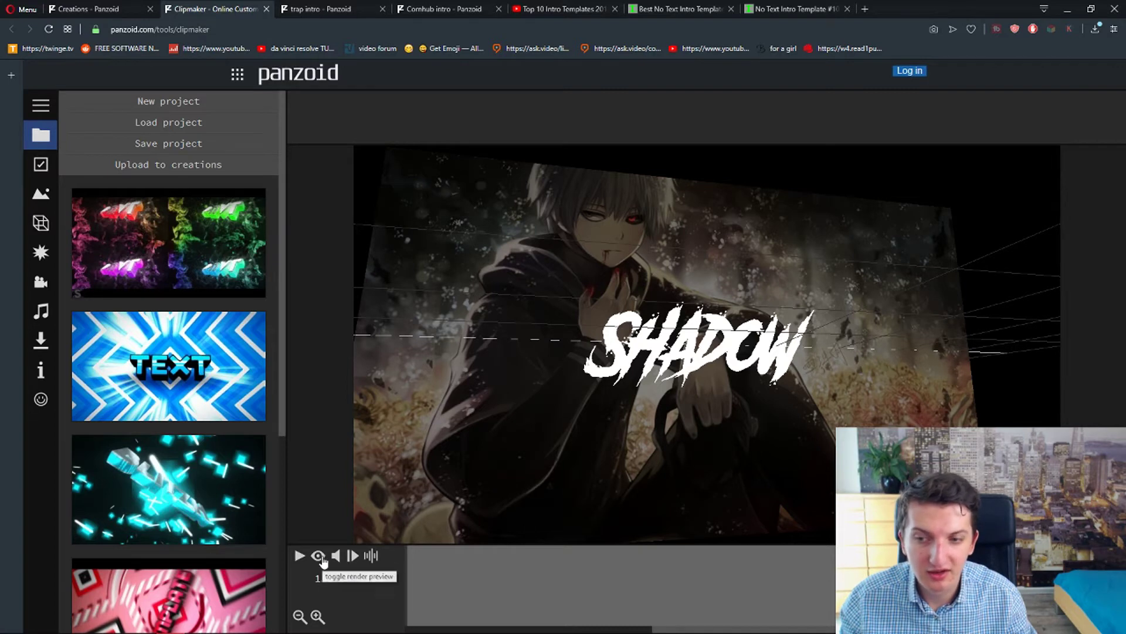
click(320, 556)
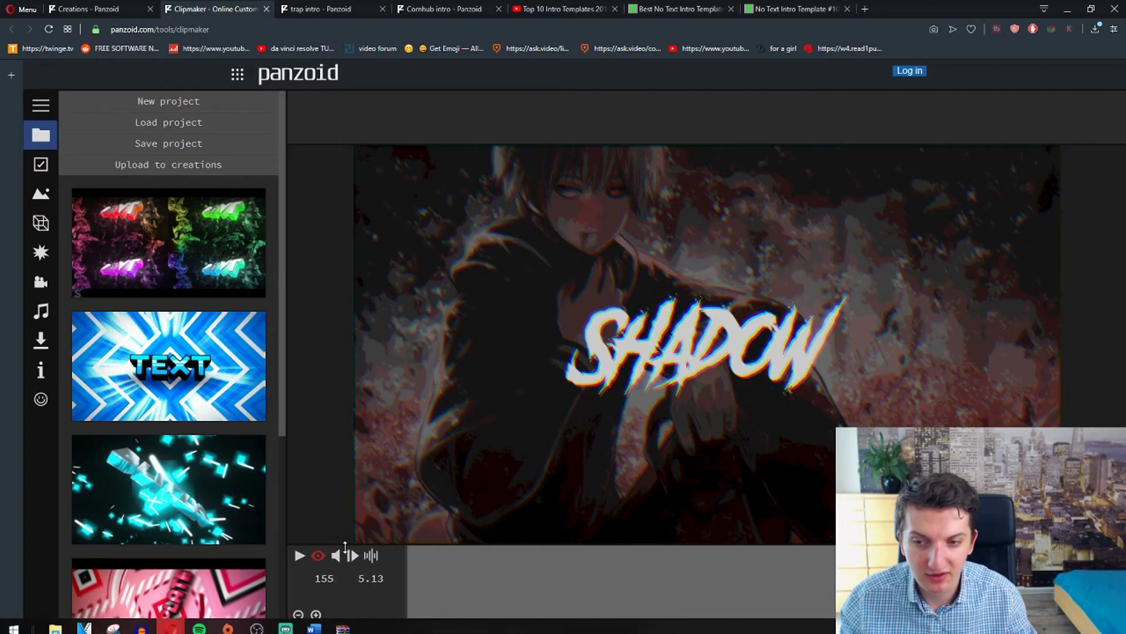
key(space)
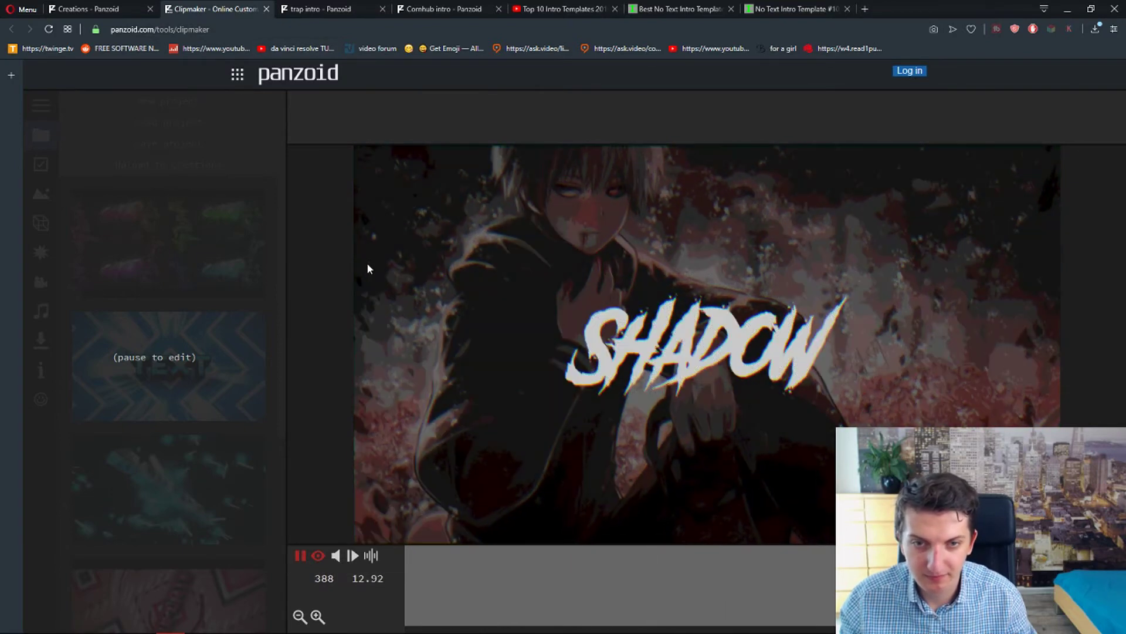
key(space)
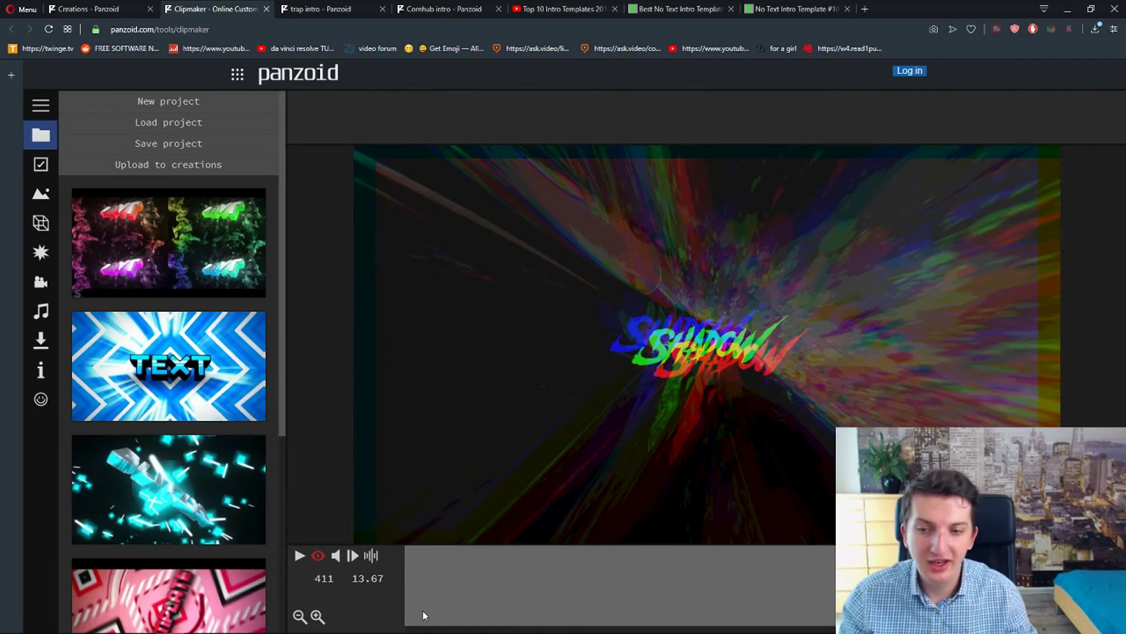
drag(382, 578, 383, 577)
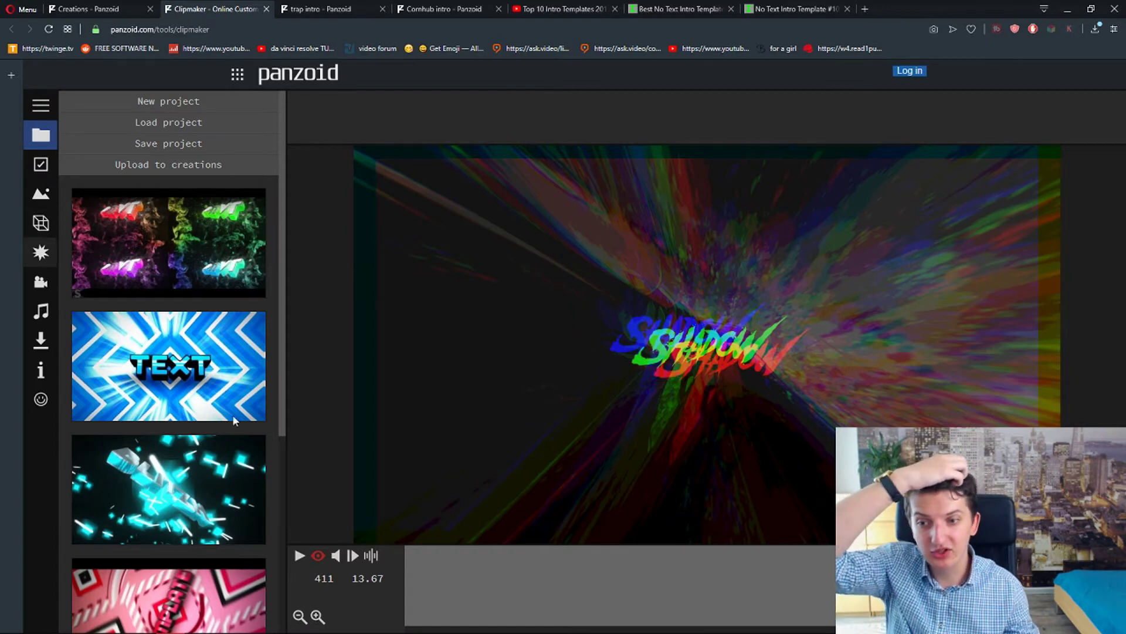
Replace the 'Shadow' 3D title text with the creator's name and replay the intro from frame 282.
click(43, 229)
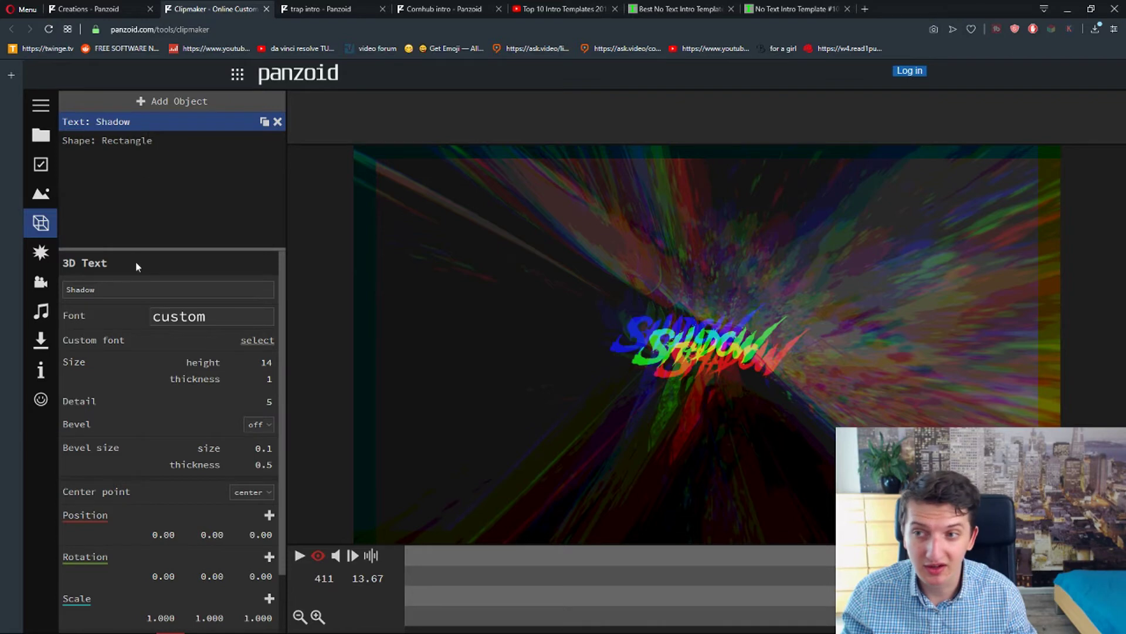
double_click(122, 287)
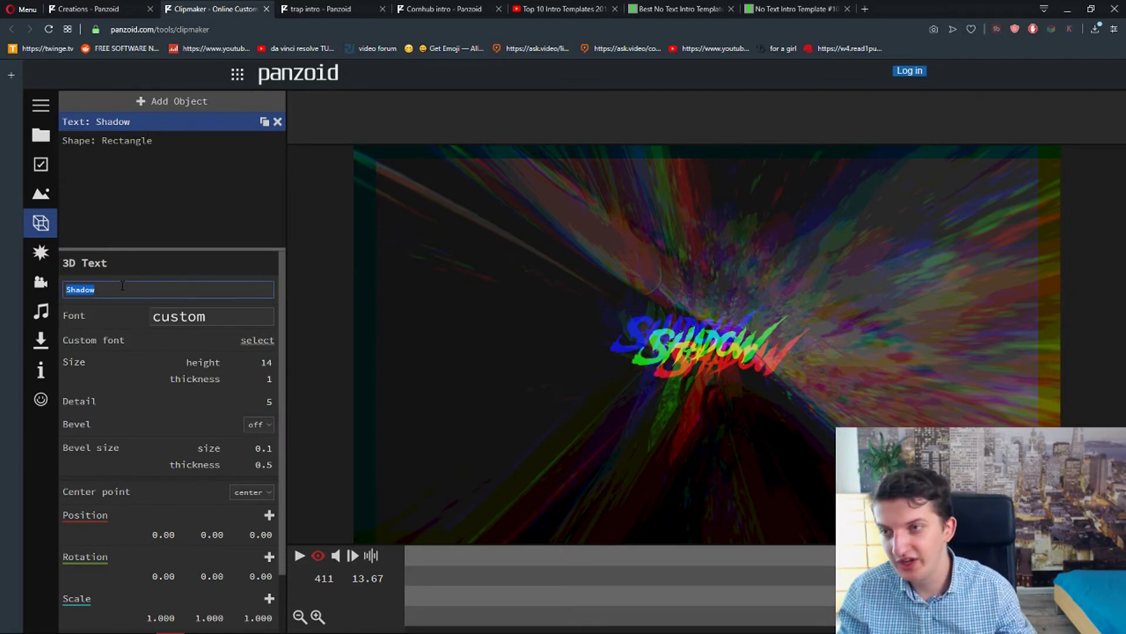
text(sS)
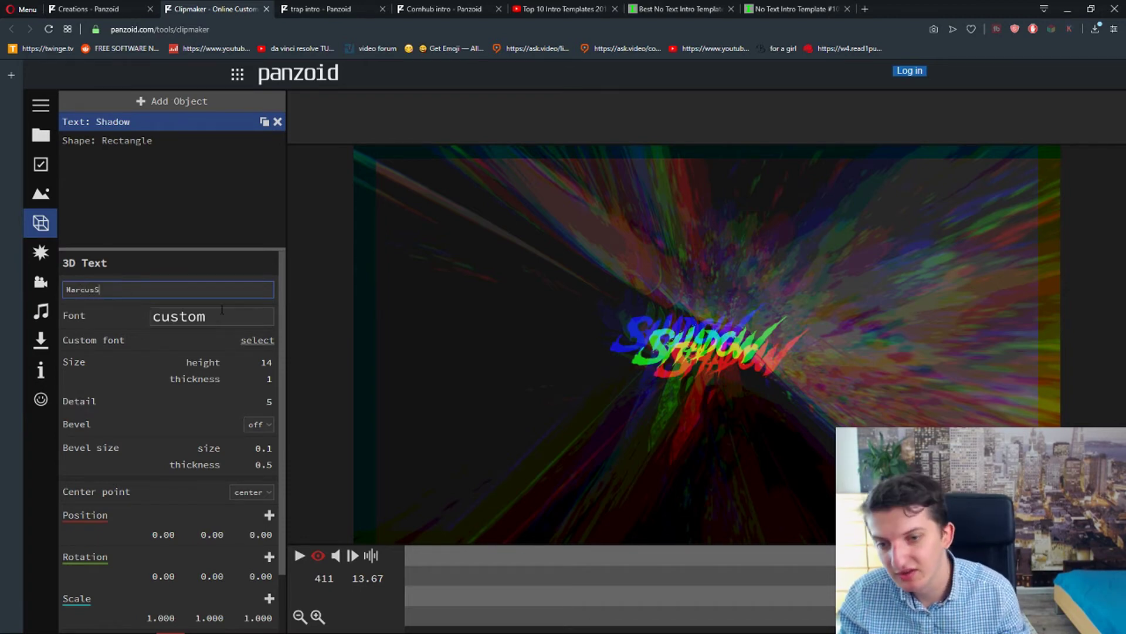
click(421, 563)
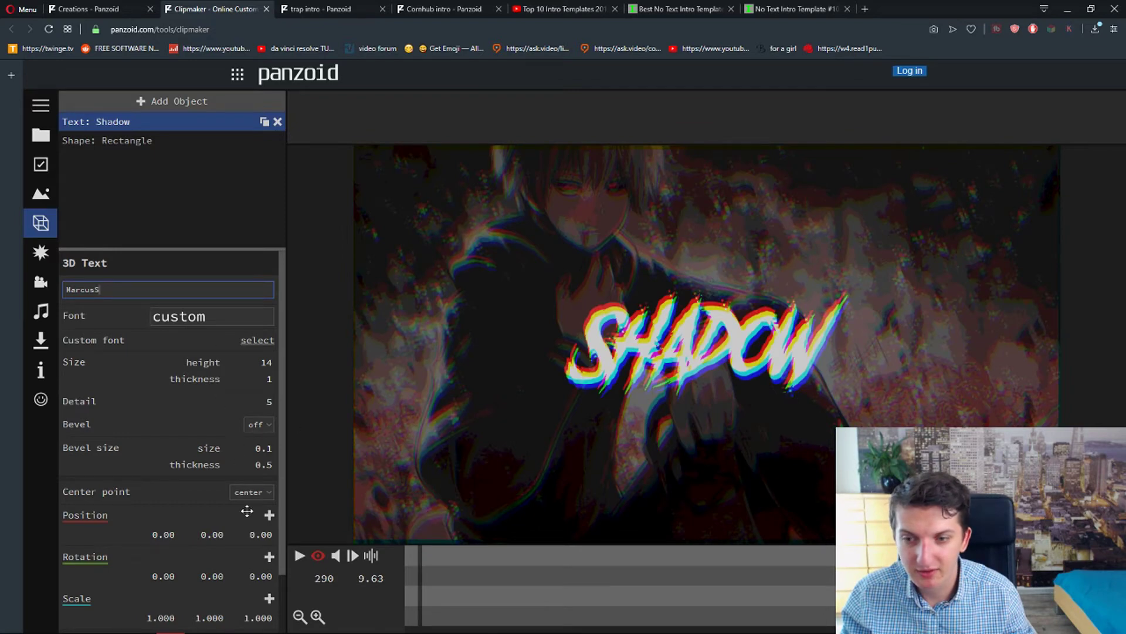
scroll(247, 511, down, 1)
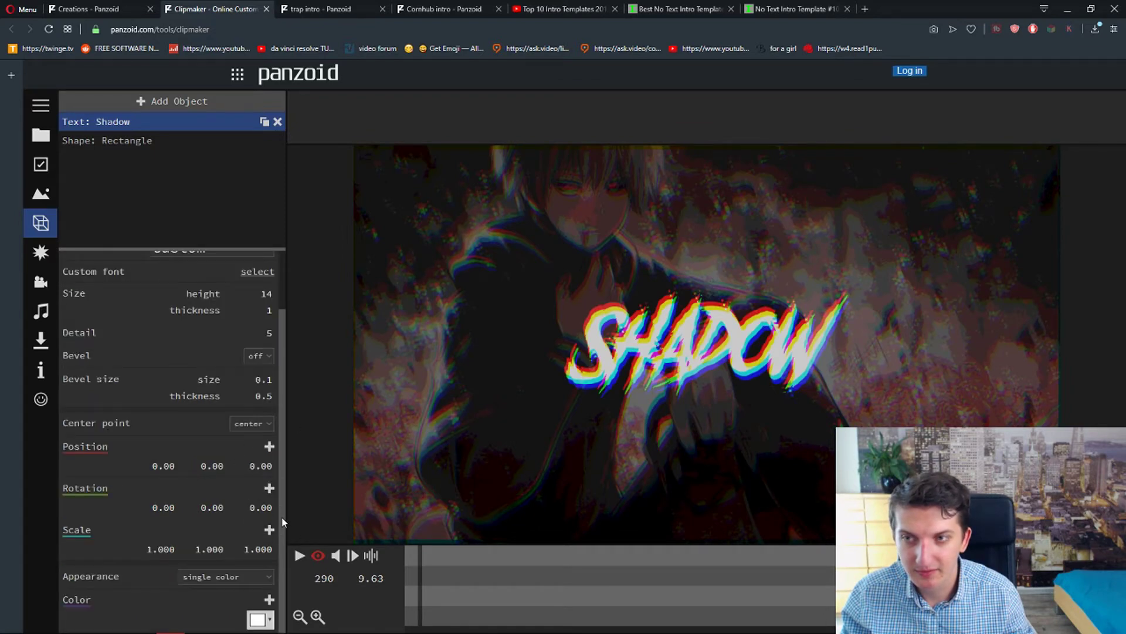
scroll(284, 469, up, 1)
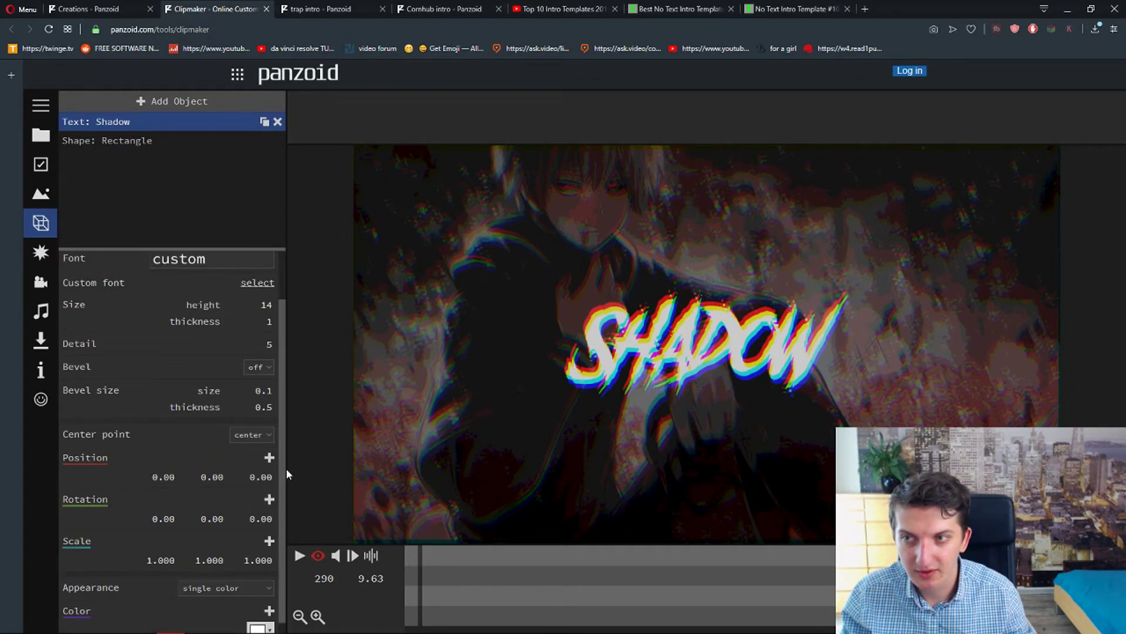
click(190, 200)
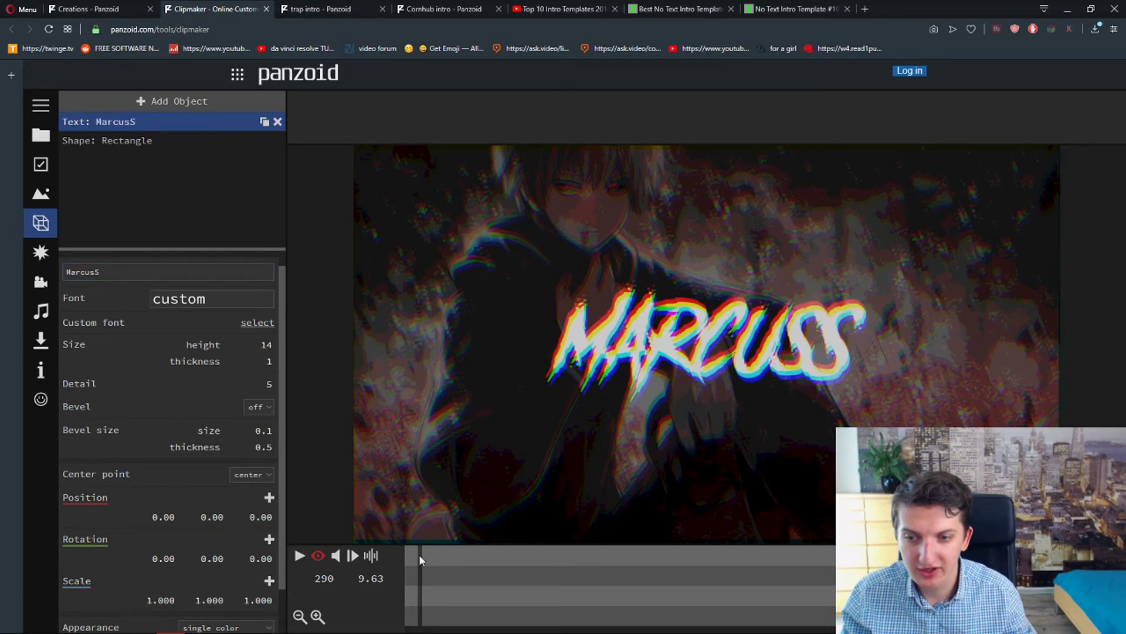
drag(419, 556, 385, 554)
key(space)
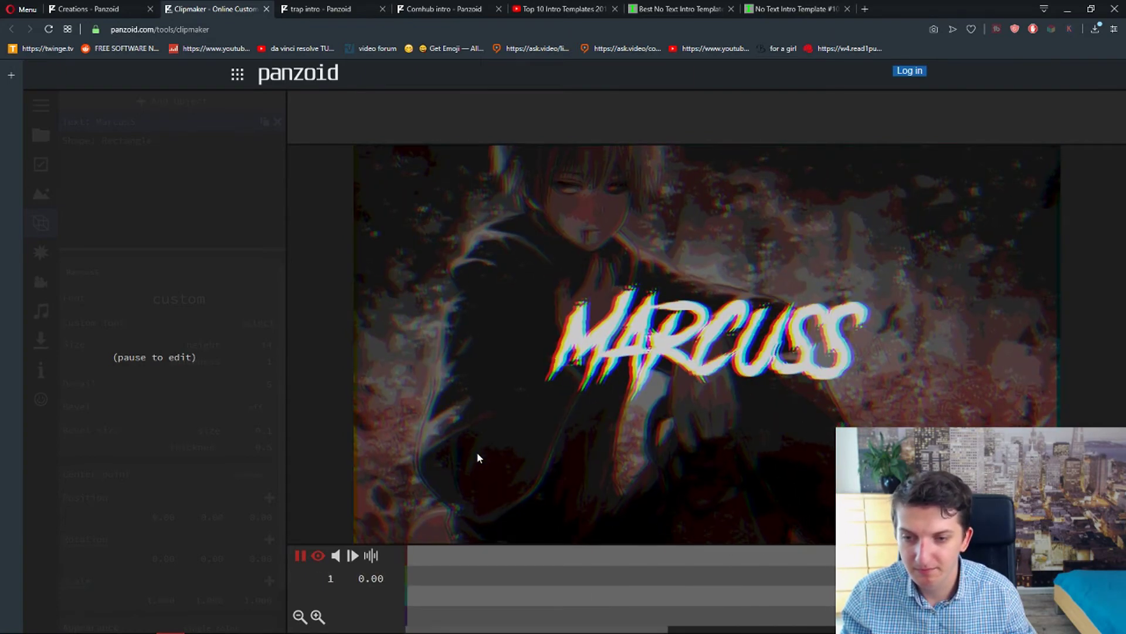
key(space)
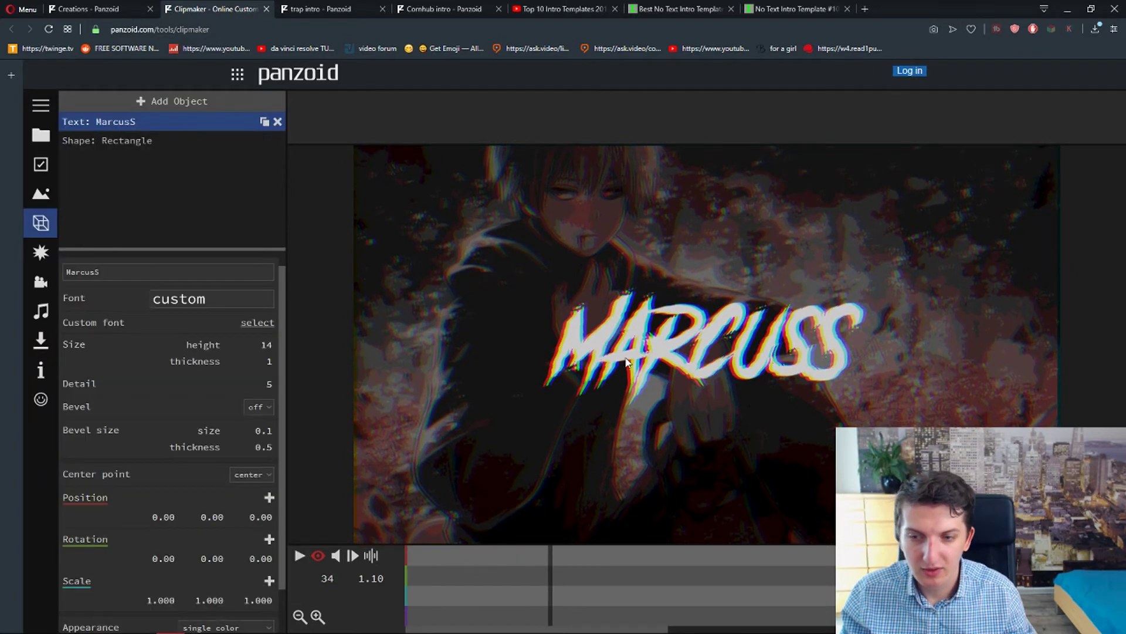
Render the intro as a good-quality .mkv video, allowing the site to store files.
click(39, 110)
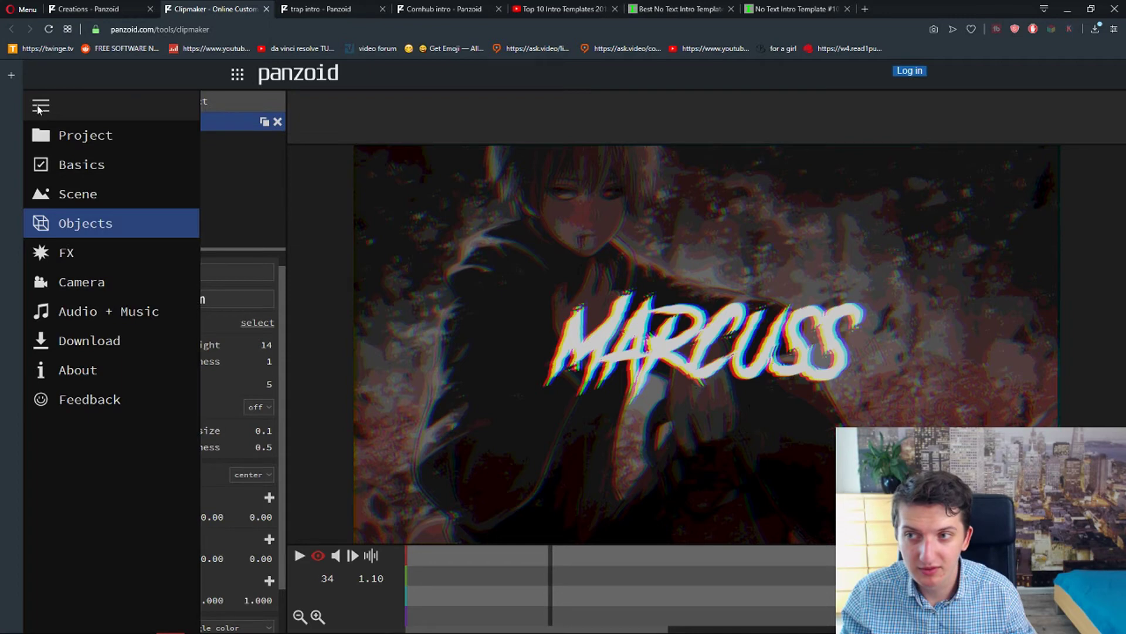
click(77, 134)
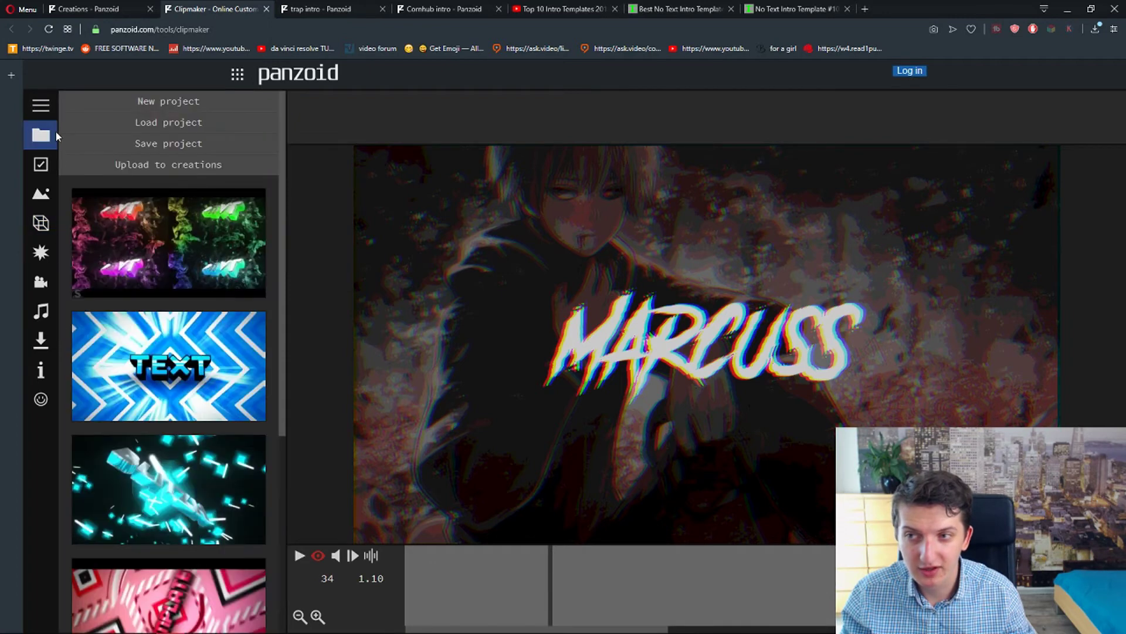
click(39, 116)
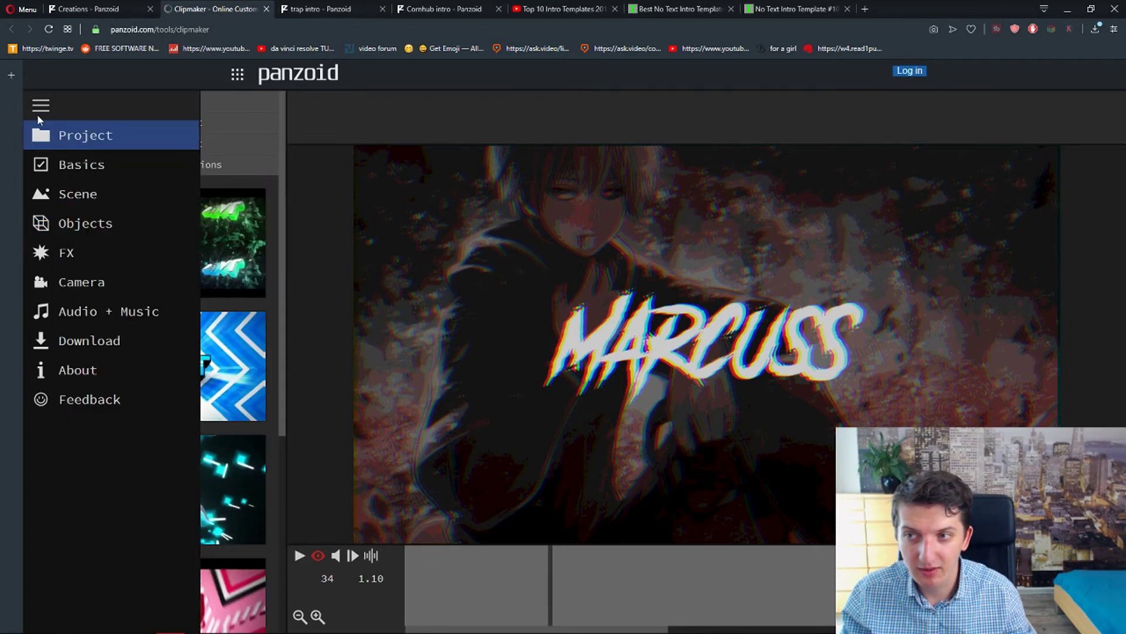
click(72, 340)
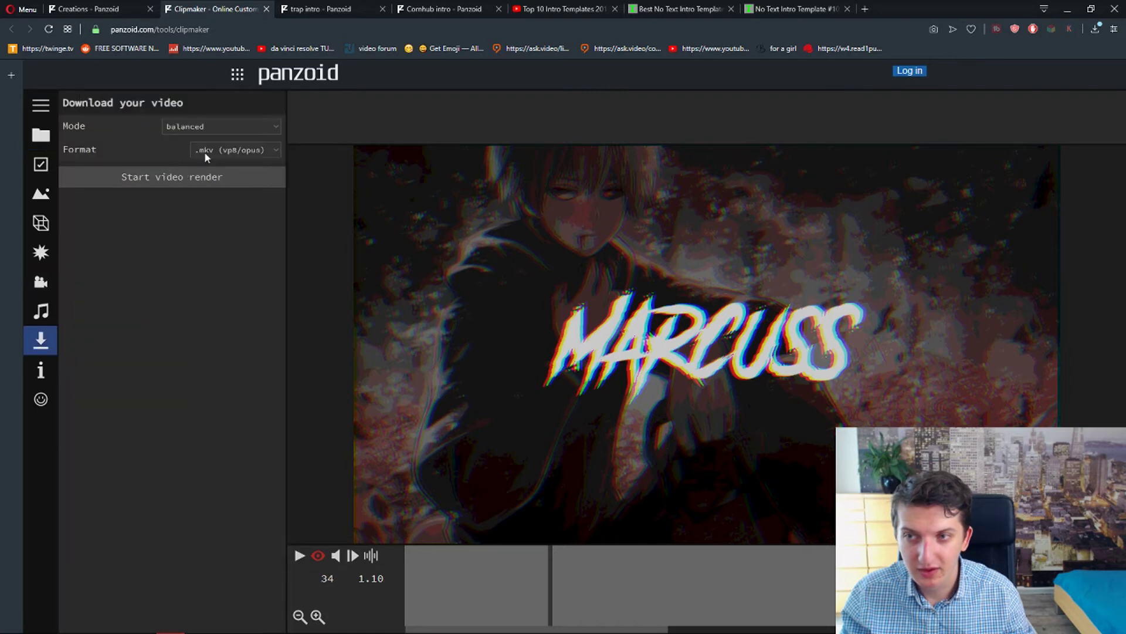
click(204, 151)
click(213, 162)
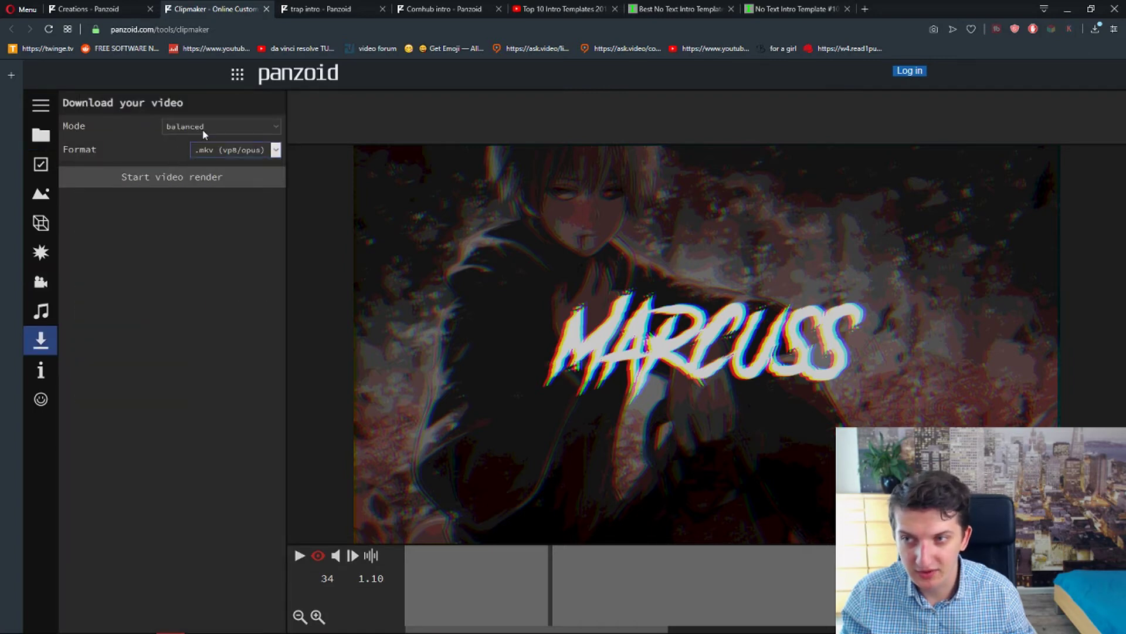
click(202, 129)
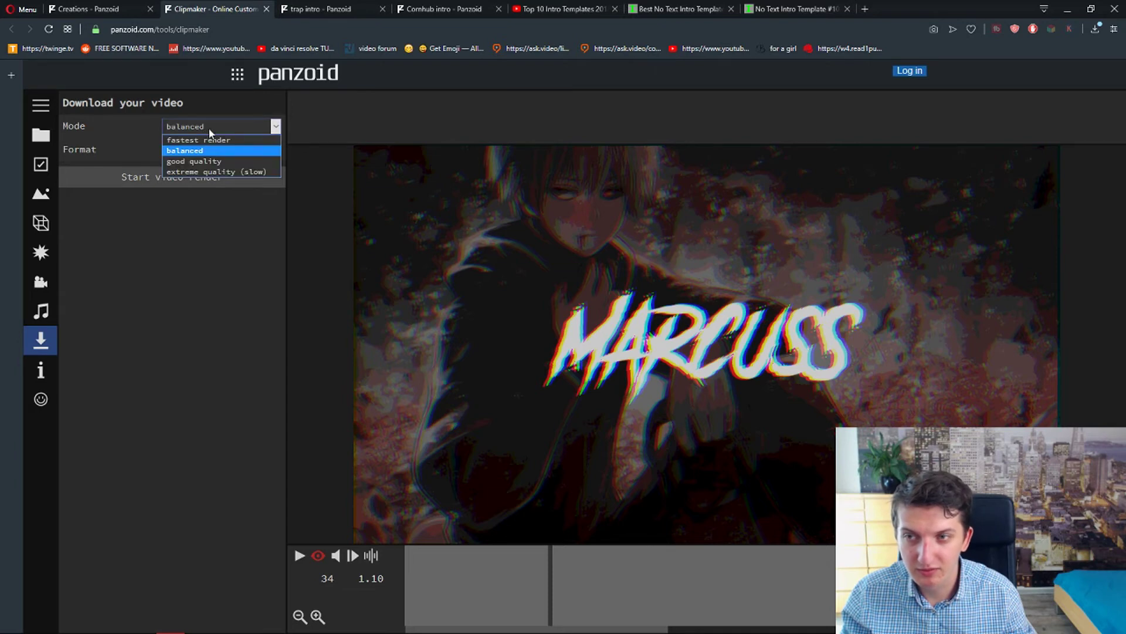
click(220, 164)
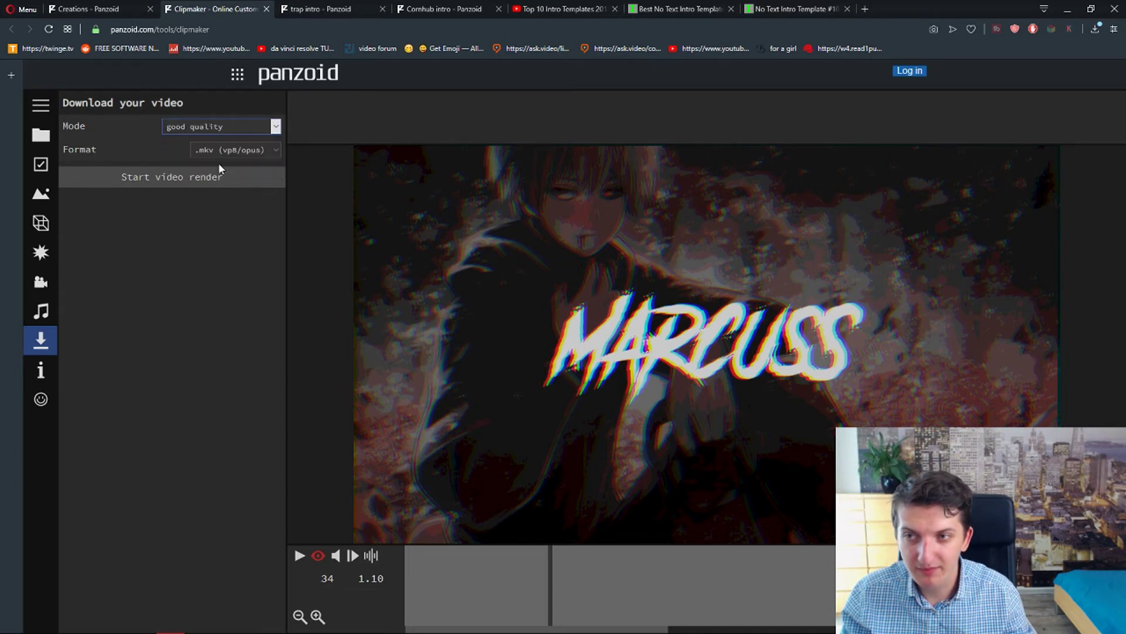
click(193, 182)
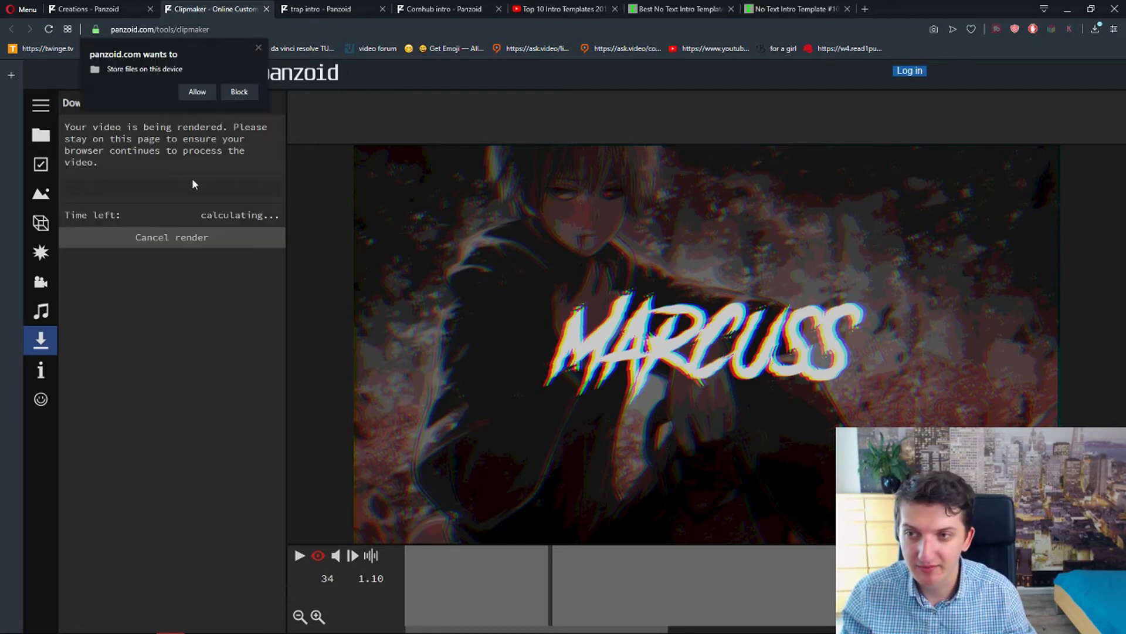
click(199, 92)
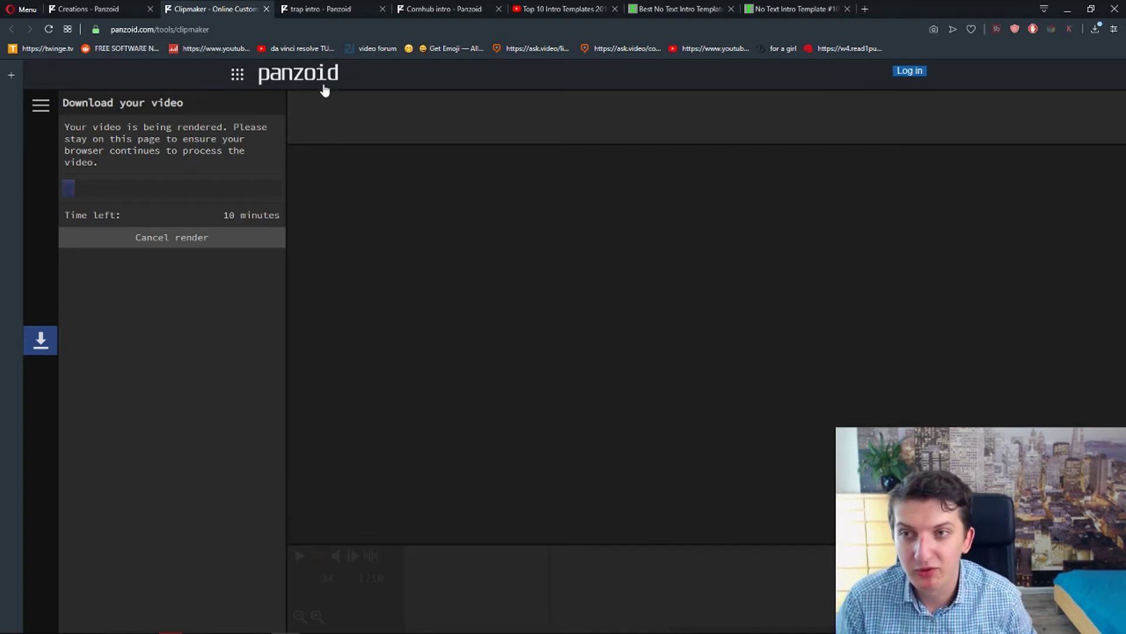
Open the Cornhub intro template in Clipmaker, close its creation page, and preview the animation.
click(321, 9)
drag(446, 15, 330, 13)
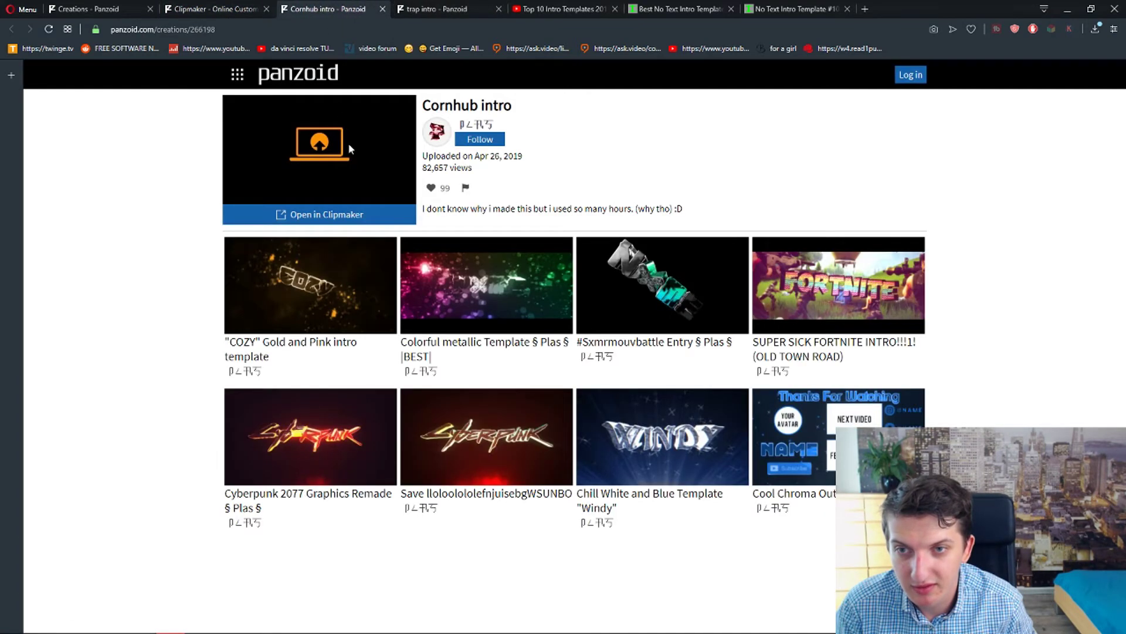
click(359, 222)
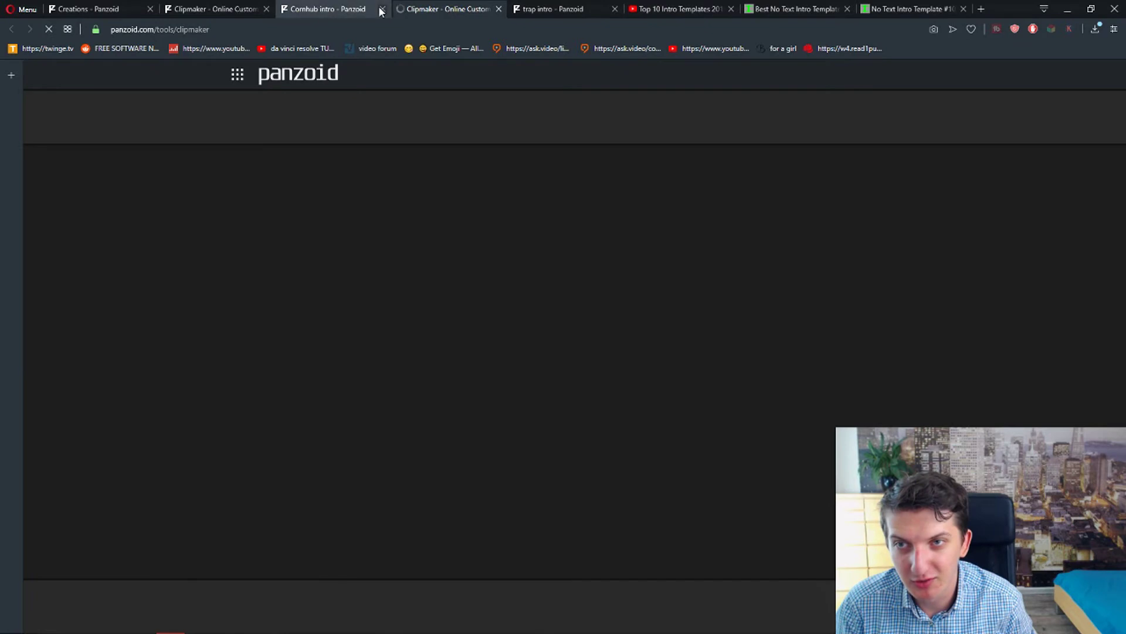
click(381, 9)
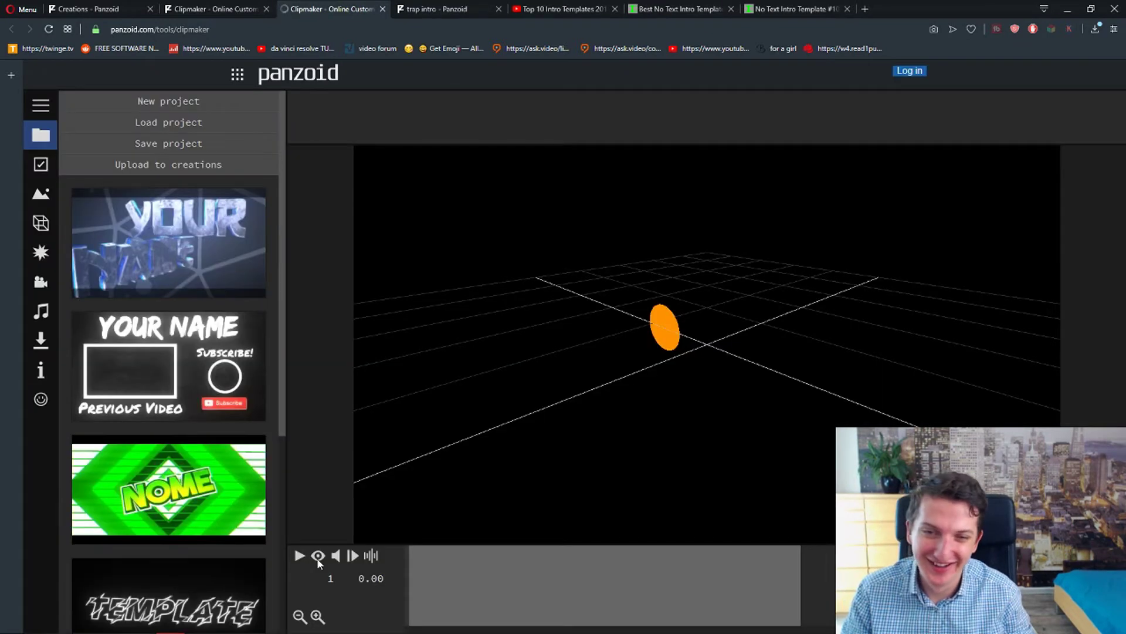
click(317, 555)
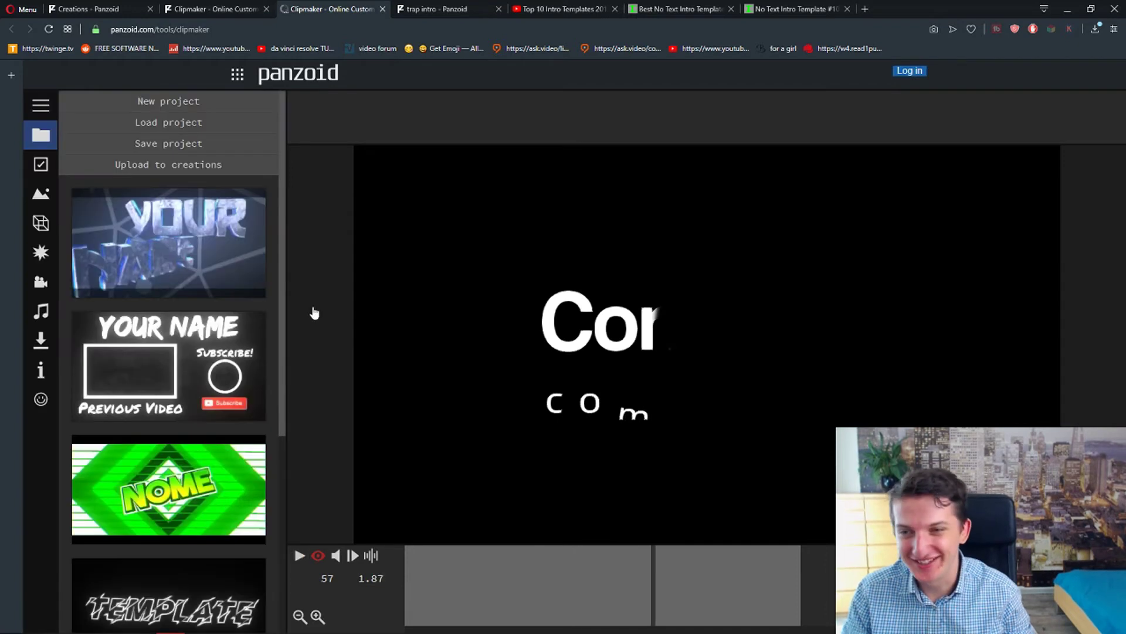
click(41, 166)
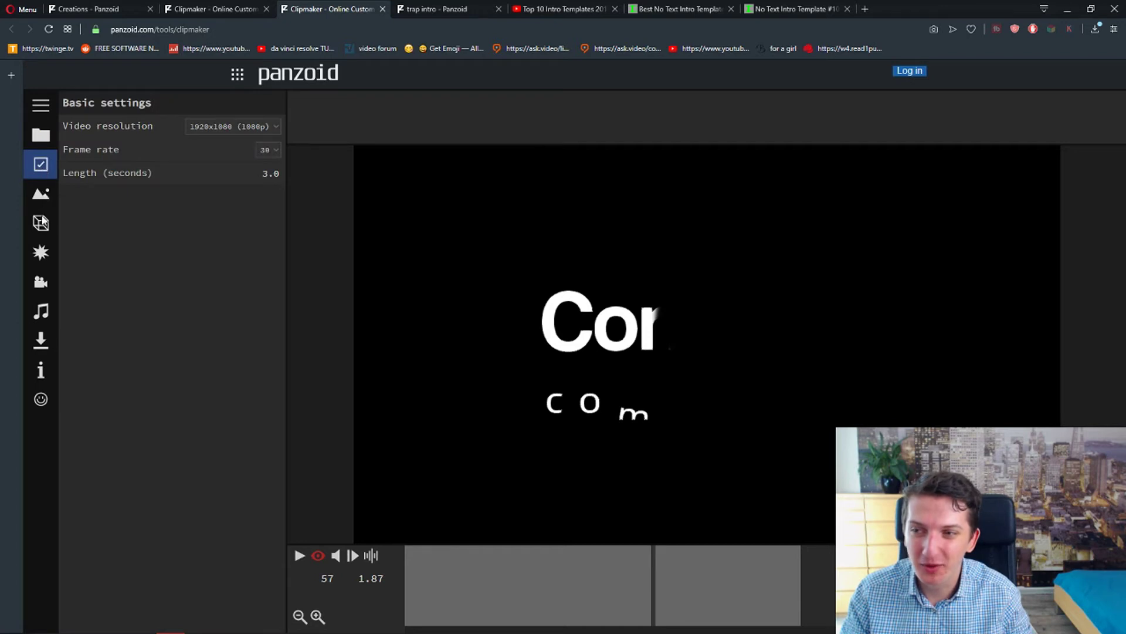
Browse the sidebar panels to Objects and scroll the object list down to Group: Community.
click(41, 195)
click(40, 252)
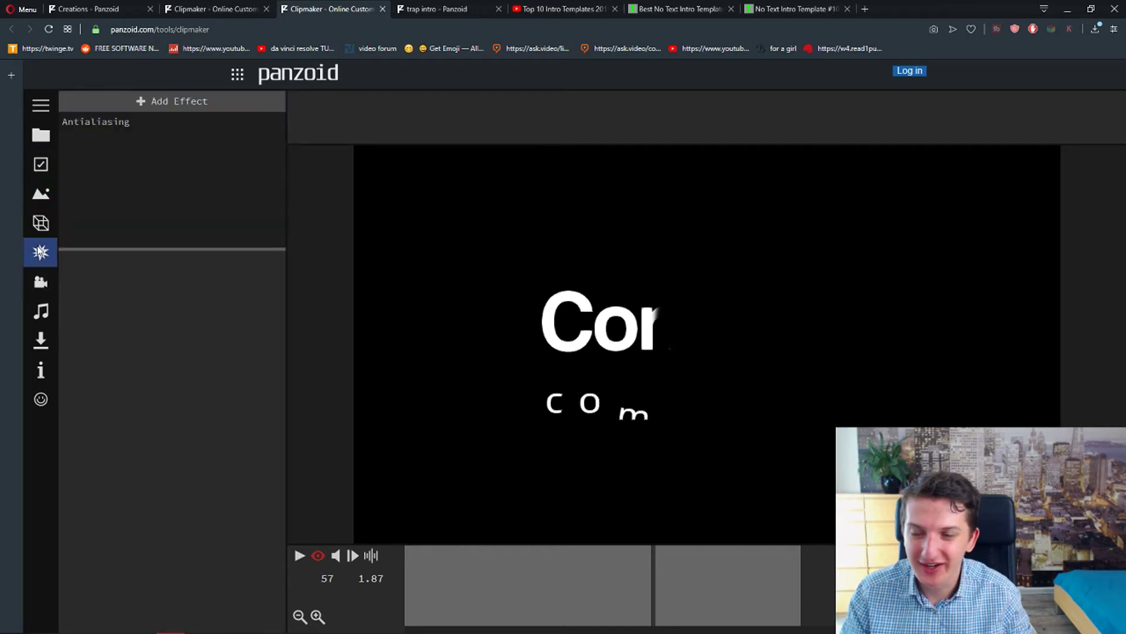
click(41, 282)
click(40, 252)
click(42, 223)
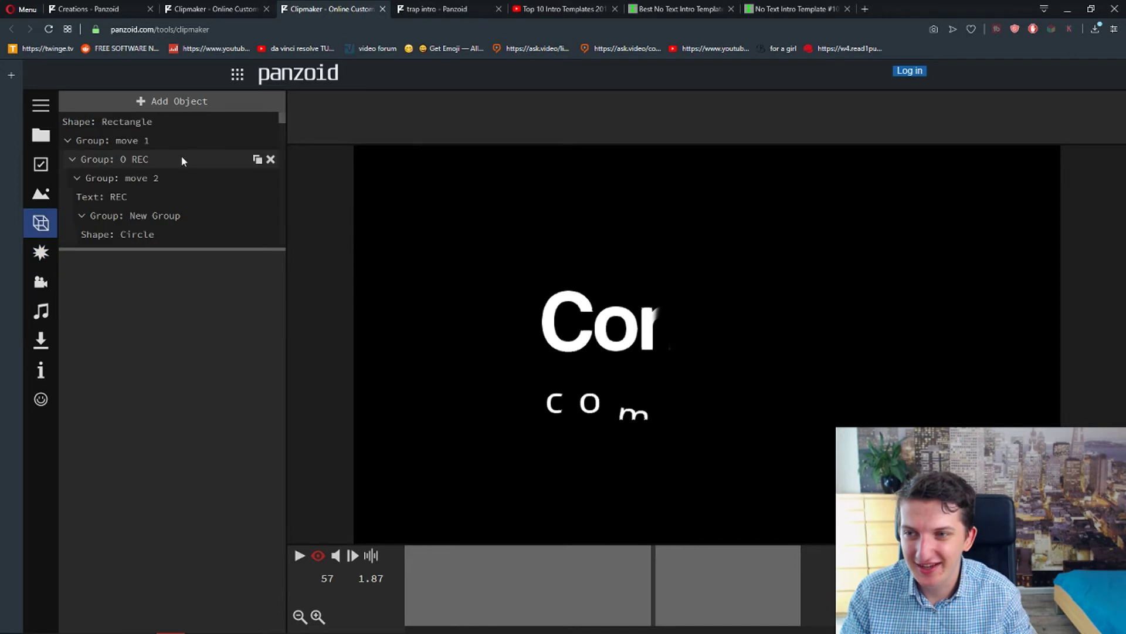
scroll(188, 176, down, 3)
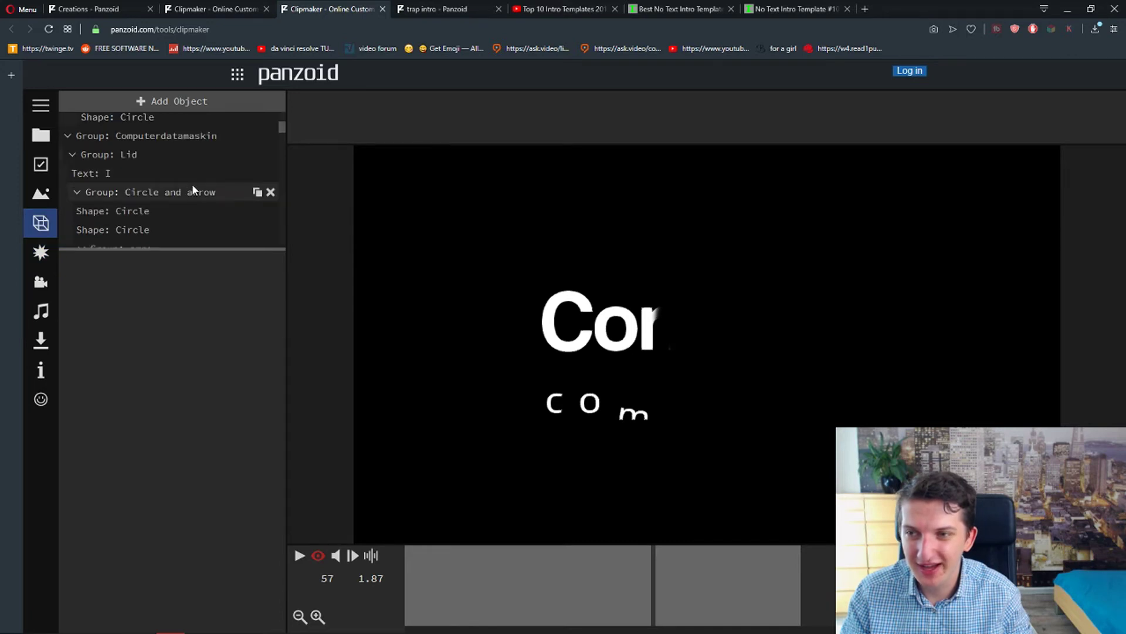
scroll(182, 176, down, 5)
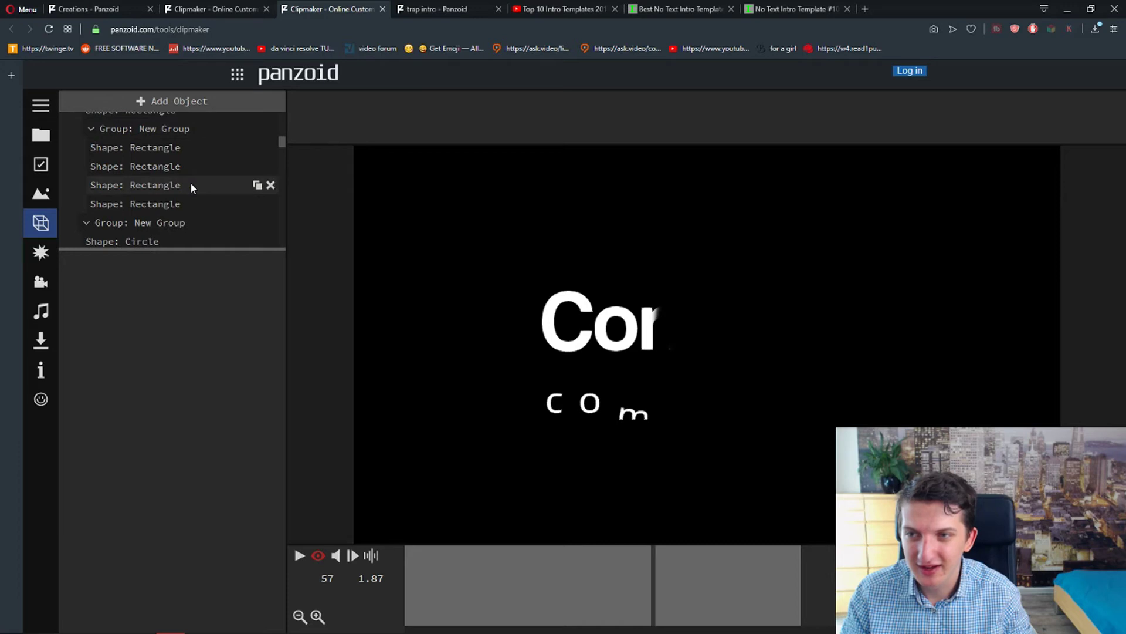
scroll(190, 182, down, 3)
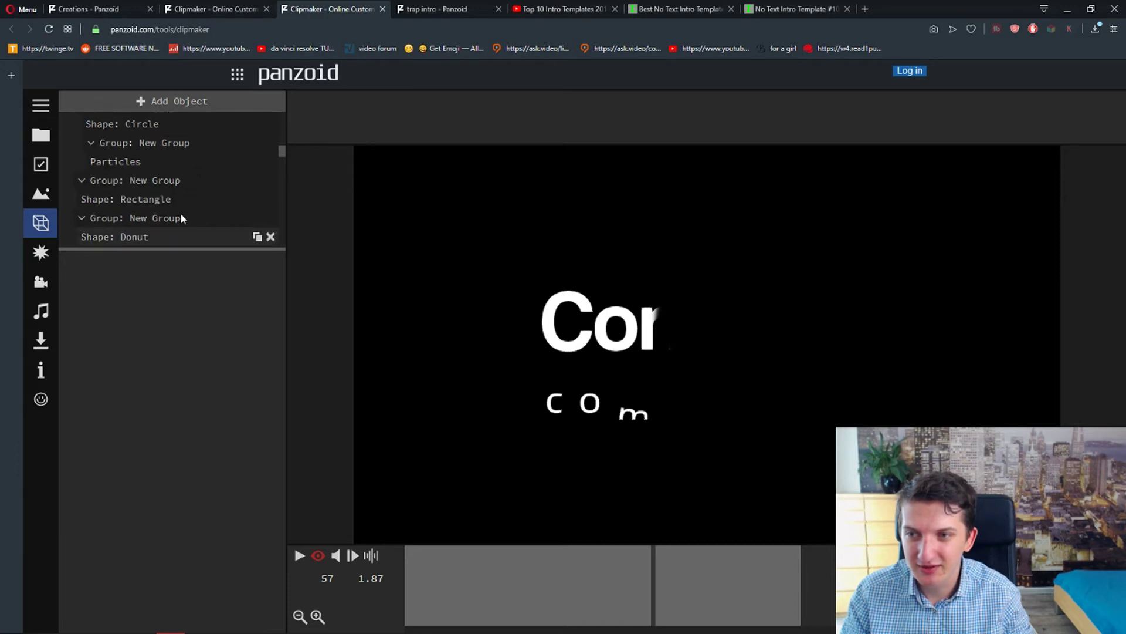
scroll(181, 217, down, 3)
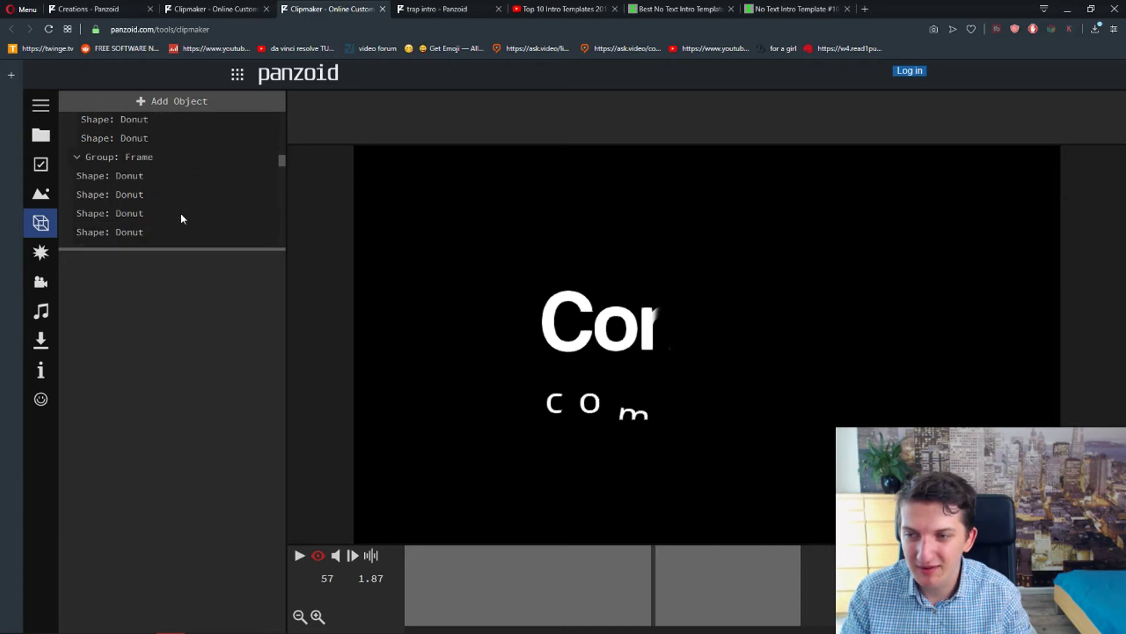
scroll(181, 212, down, 10)
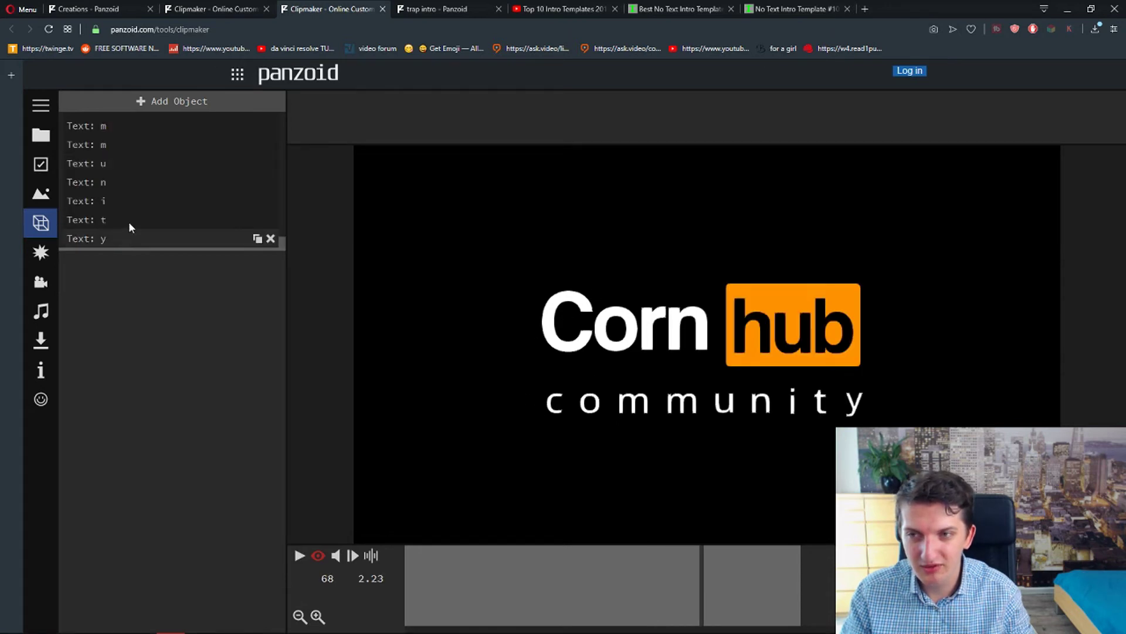
drag(285, 241, 280, 229)
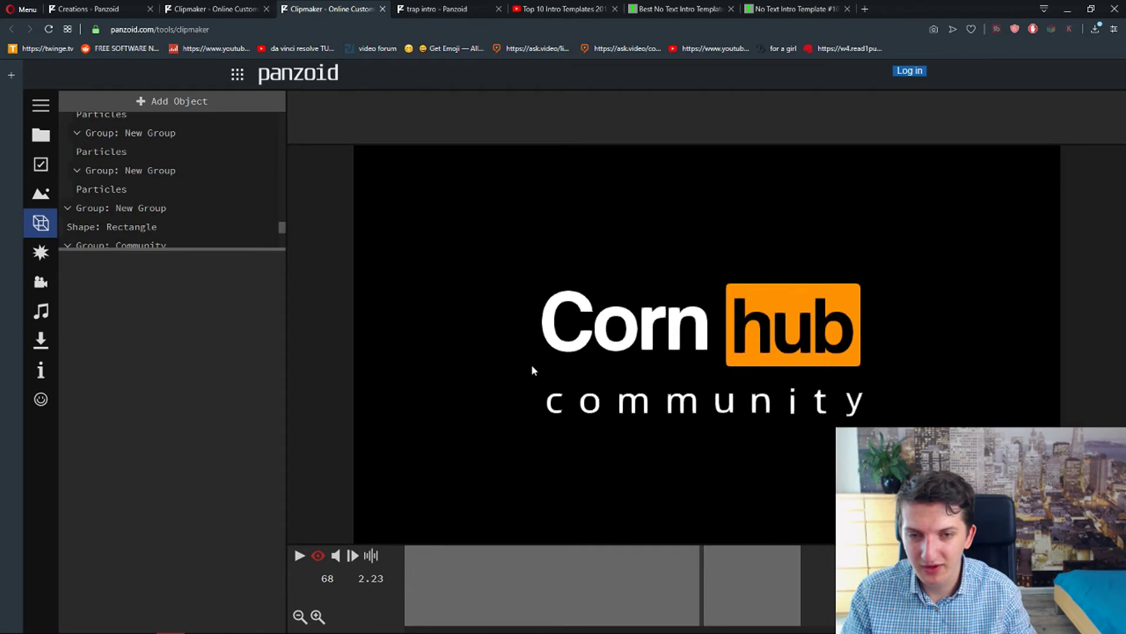
drag(280, 228, 281, 239)
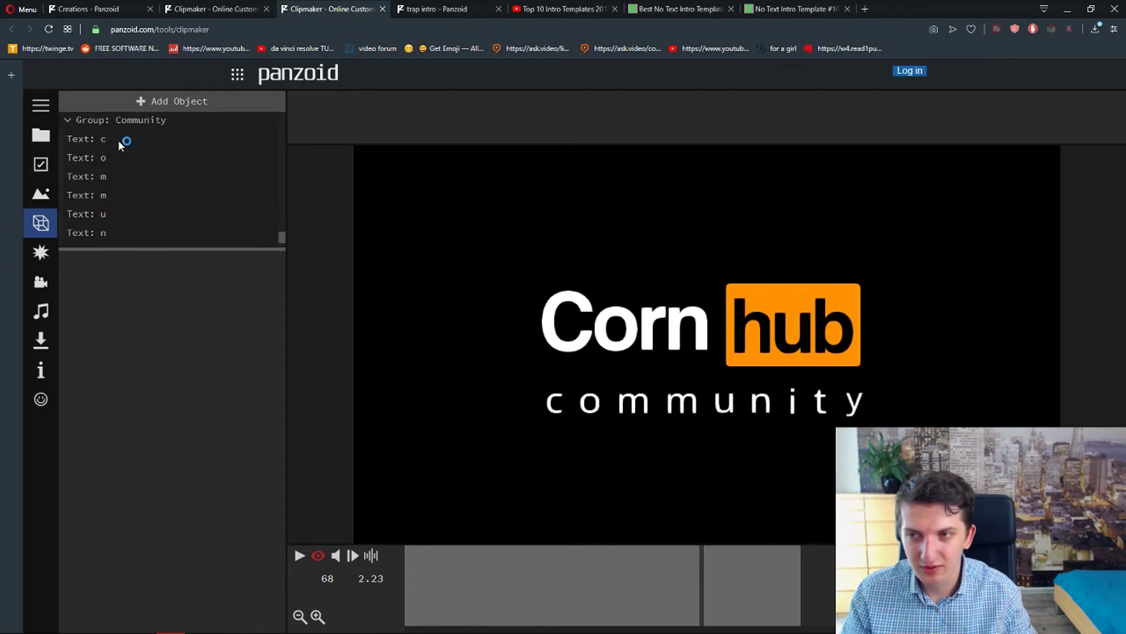
Edit the 3D Text of the first Community letter objects to start spelling 'exctasy'.
click(100, 139)
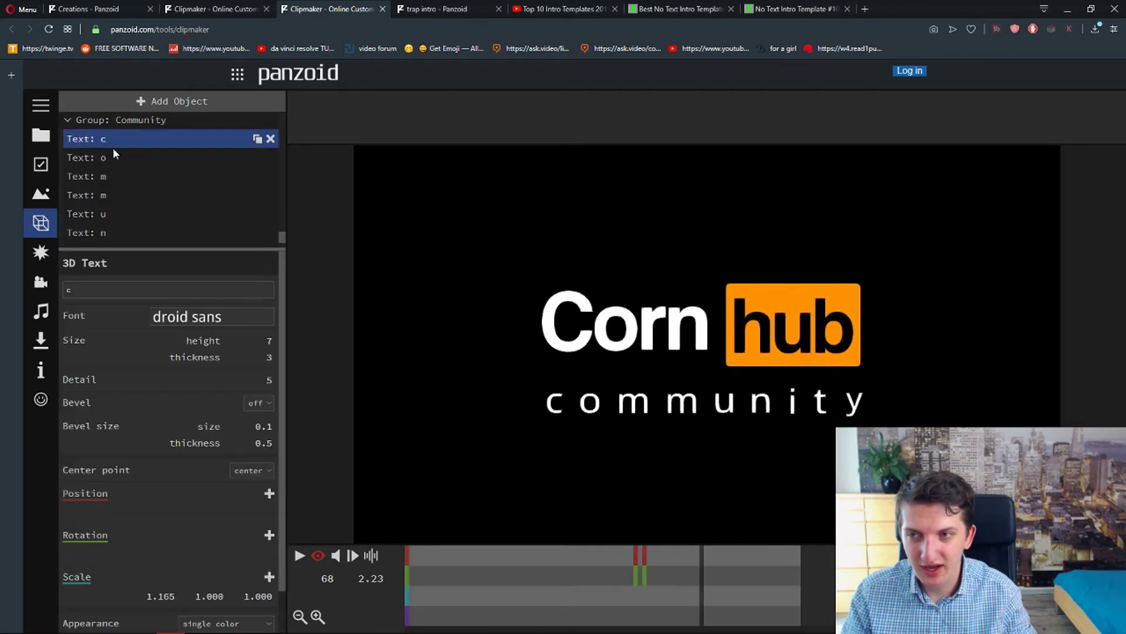
double_click(97, 293)
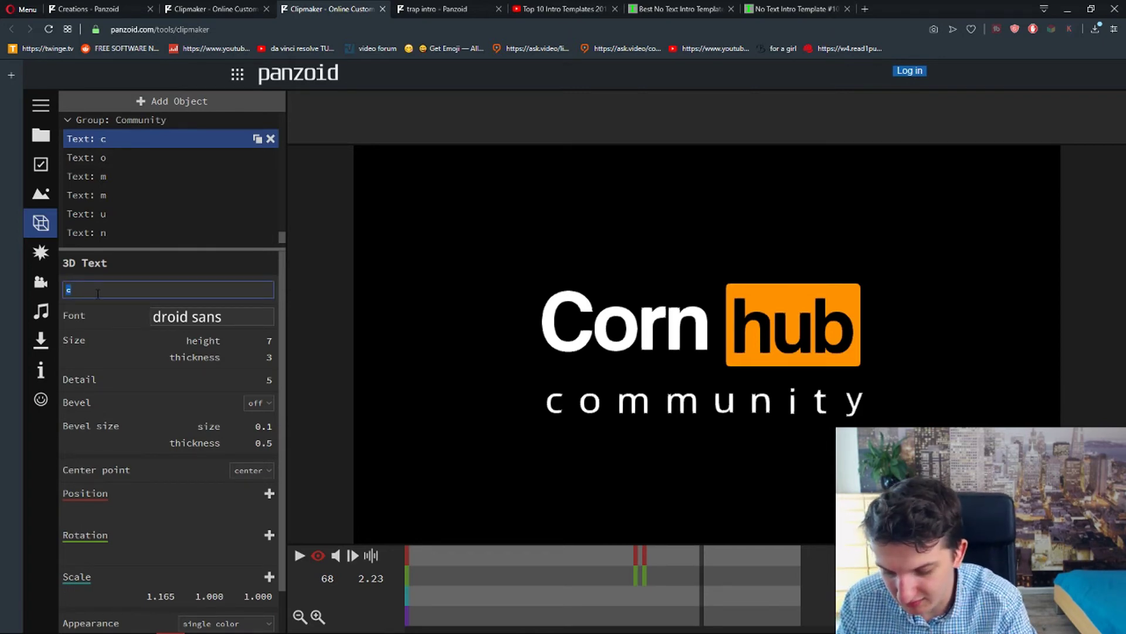
click(110, 163)
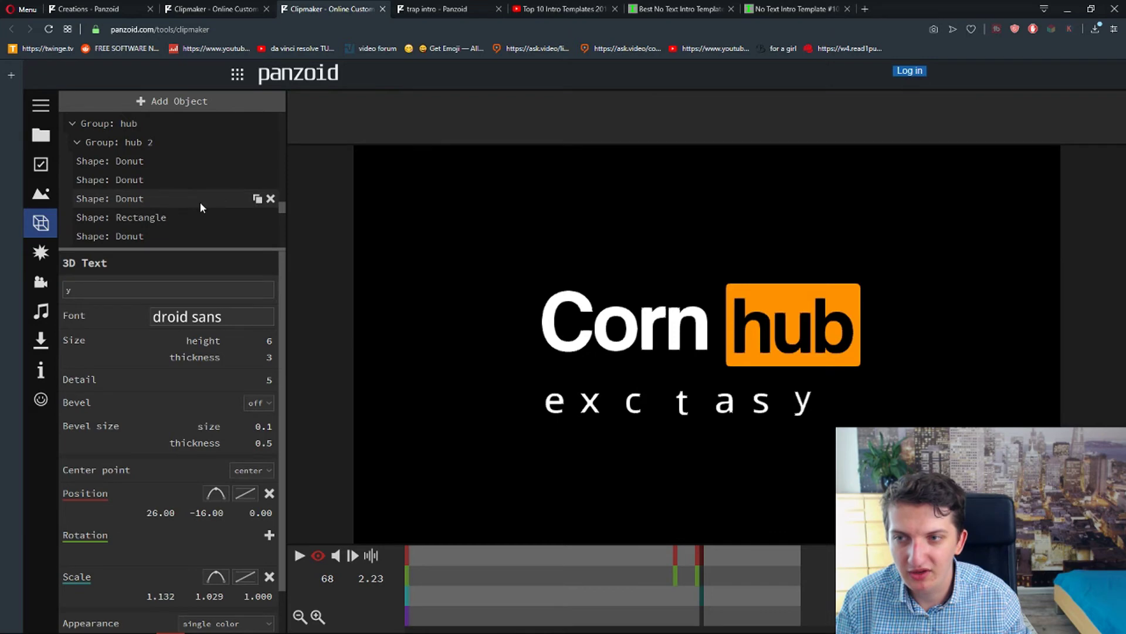
scroll(200, 201, down, 1)
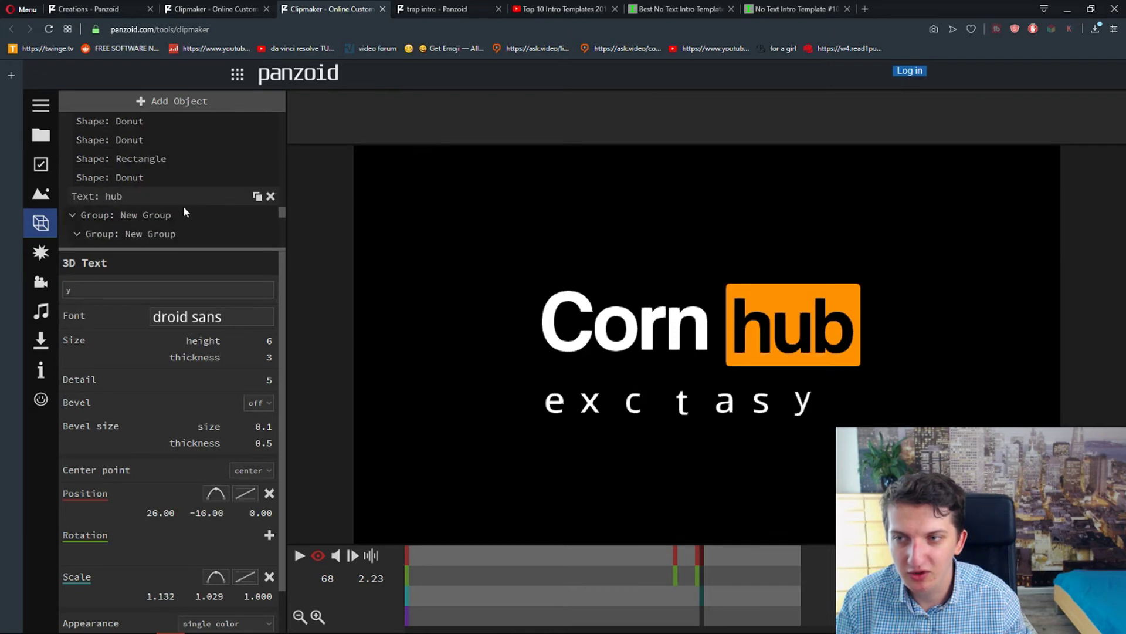
Change the Text: hub object's 3D Text to '123' so the logo reads 'Corn 123'.
click(153, 196)
click(94, 286)
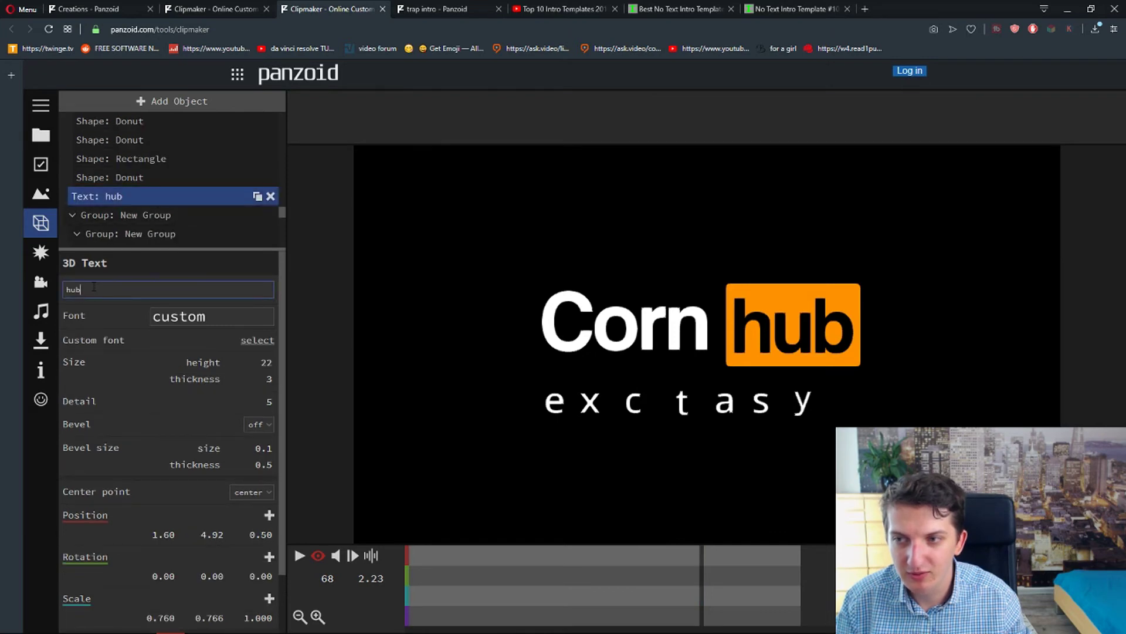
double_click(94, 286)
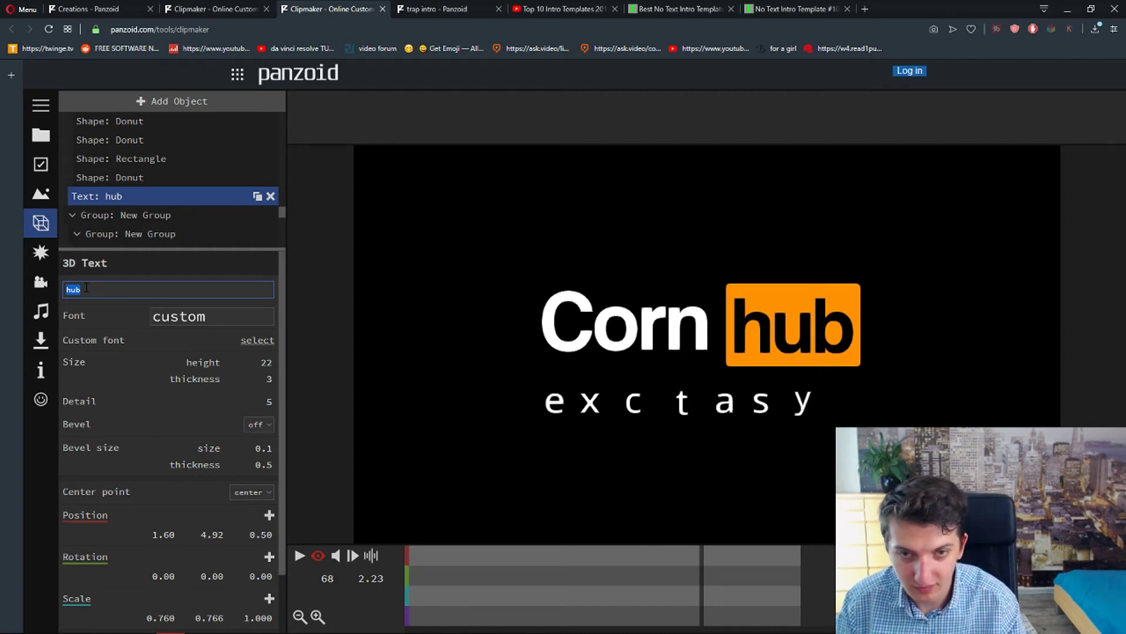
text(123)
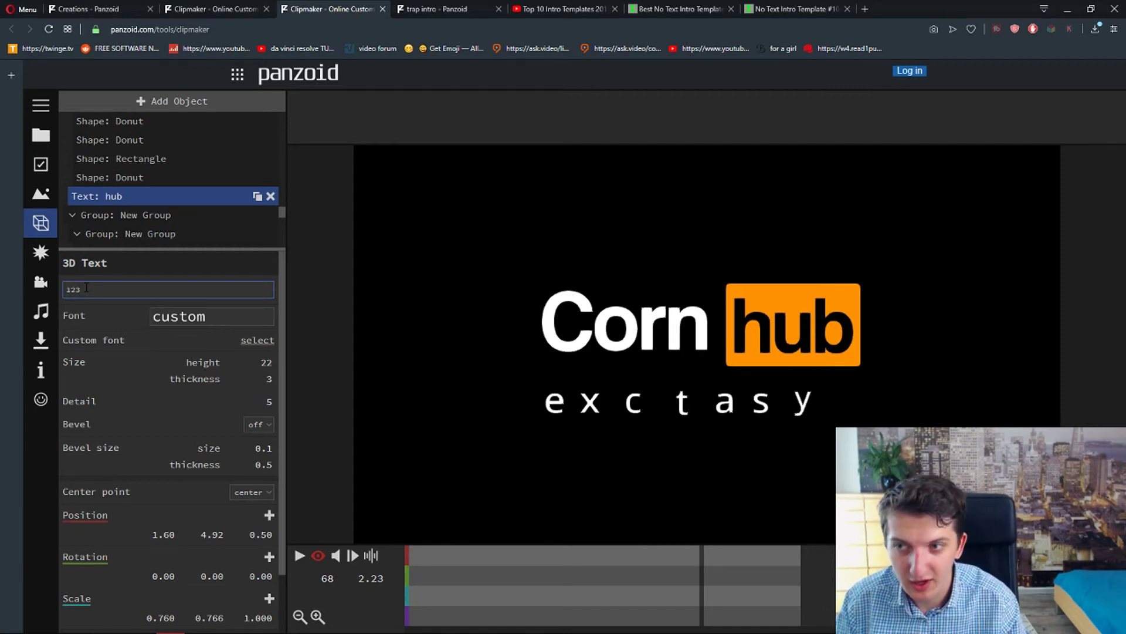
click(94, 309)
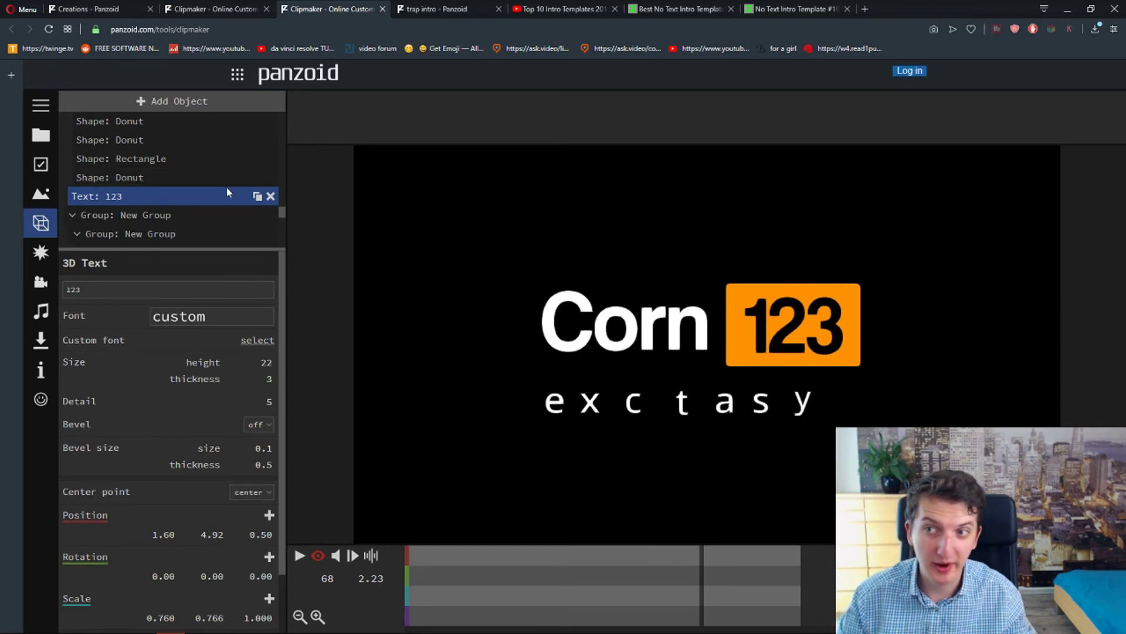
scroll(181, 206, up, 2)
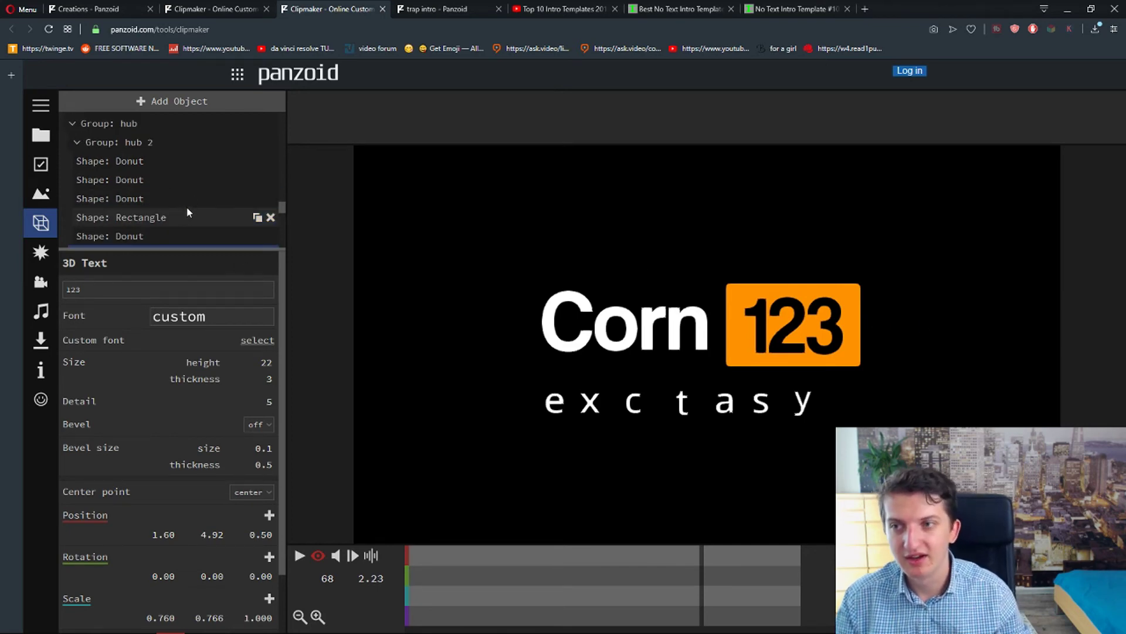
scroll(187, 209, up, 5)
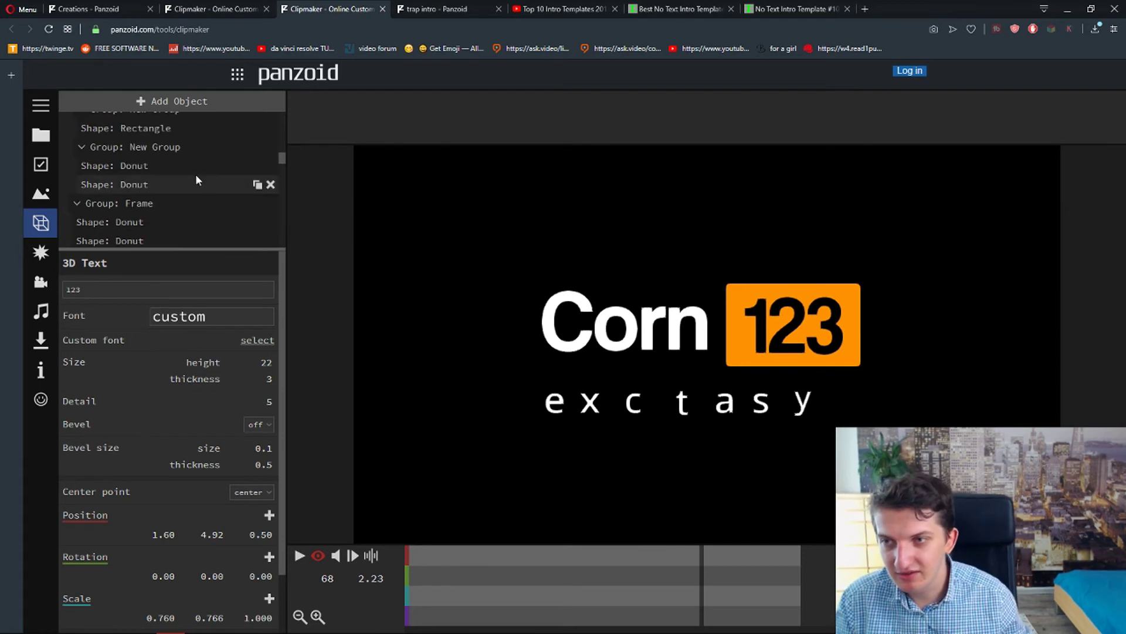
scroll(195, 174, down, 2)
scroll(196, 174, up, 4)
scroll(195, 174, up, 5)
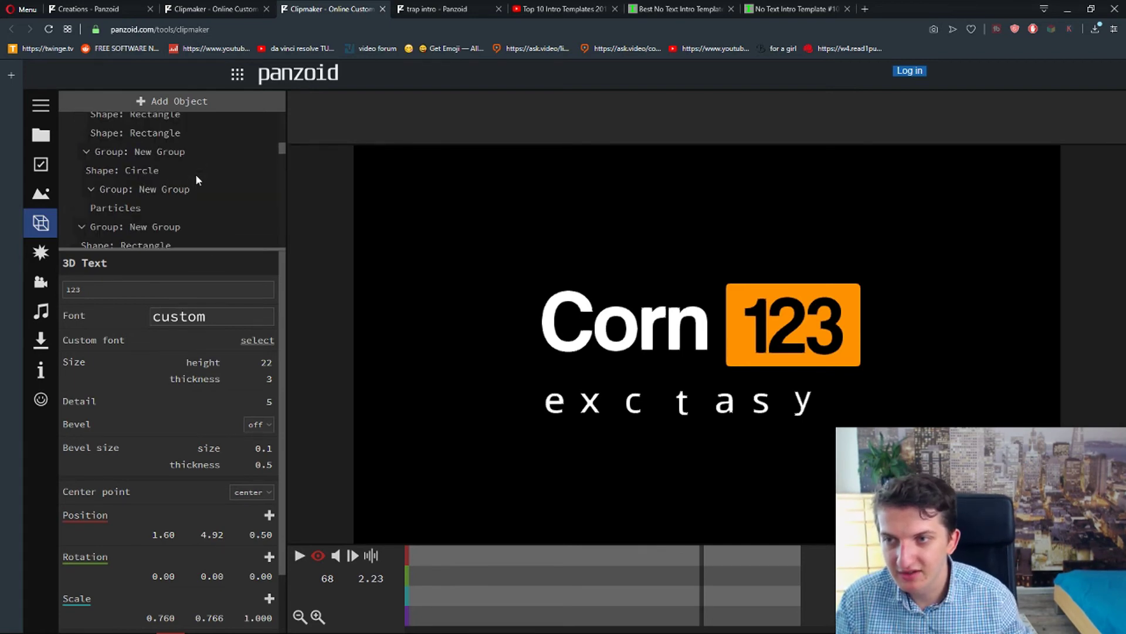
scroll(196, 174, up, 5)
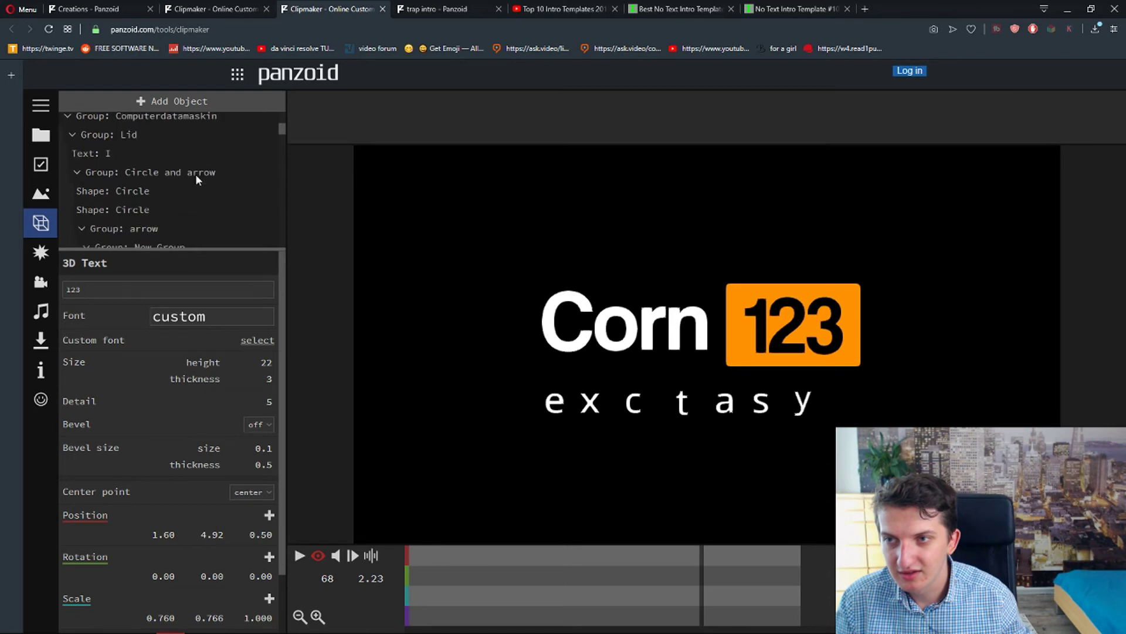
scroll(172, 169, up, 1)
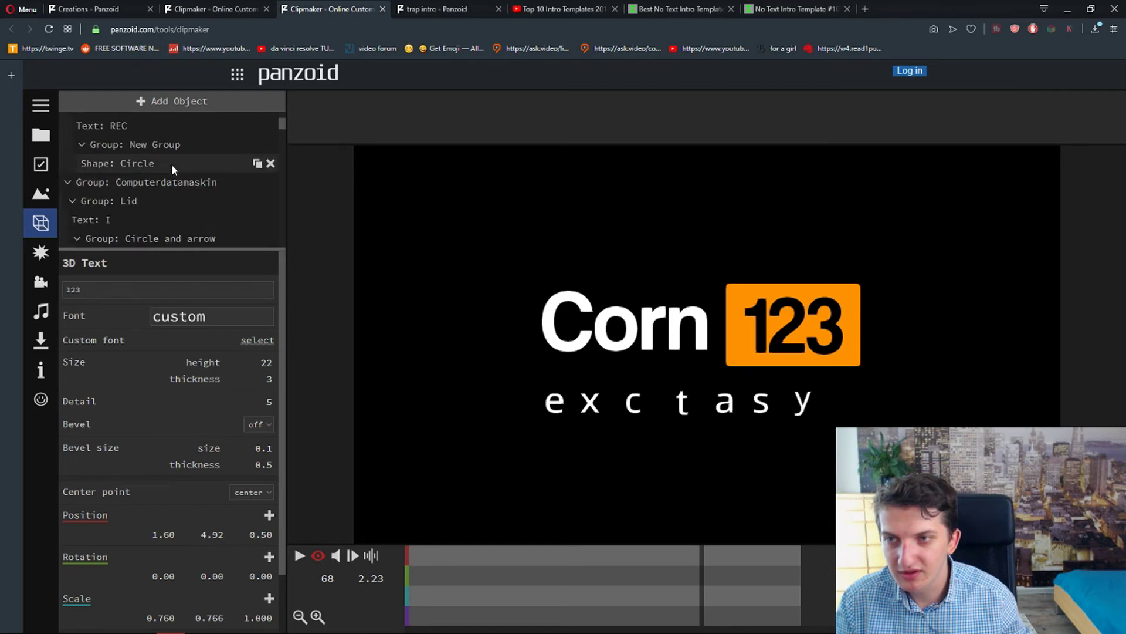
scroll(171, 163, up, 3)
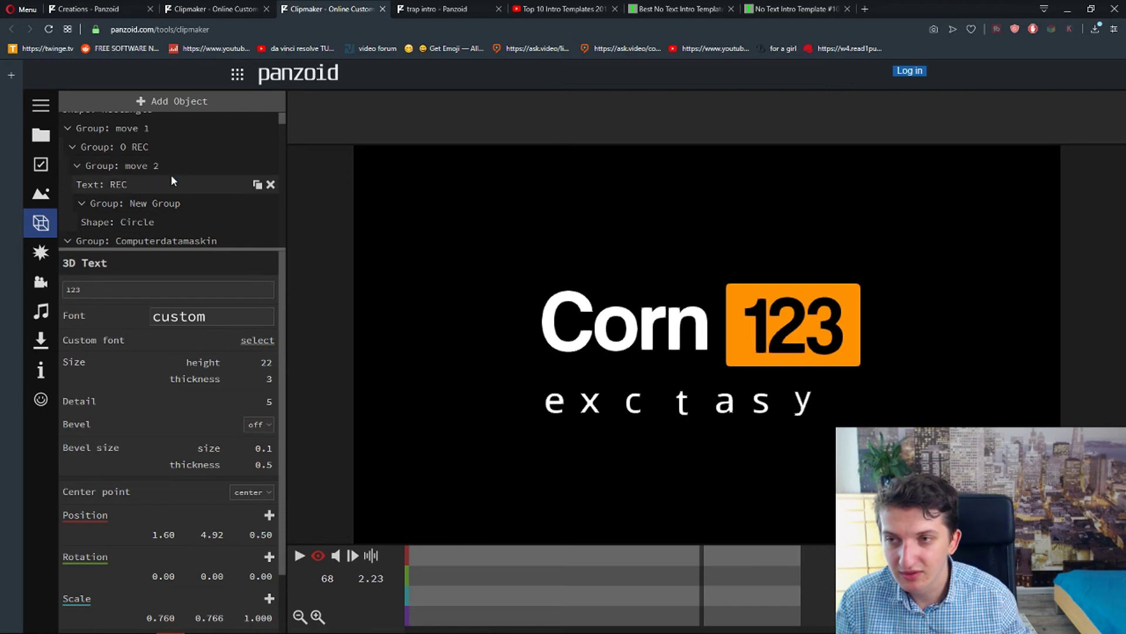
scroll(171, 174, down, 9)
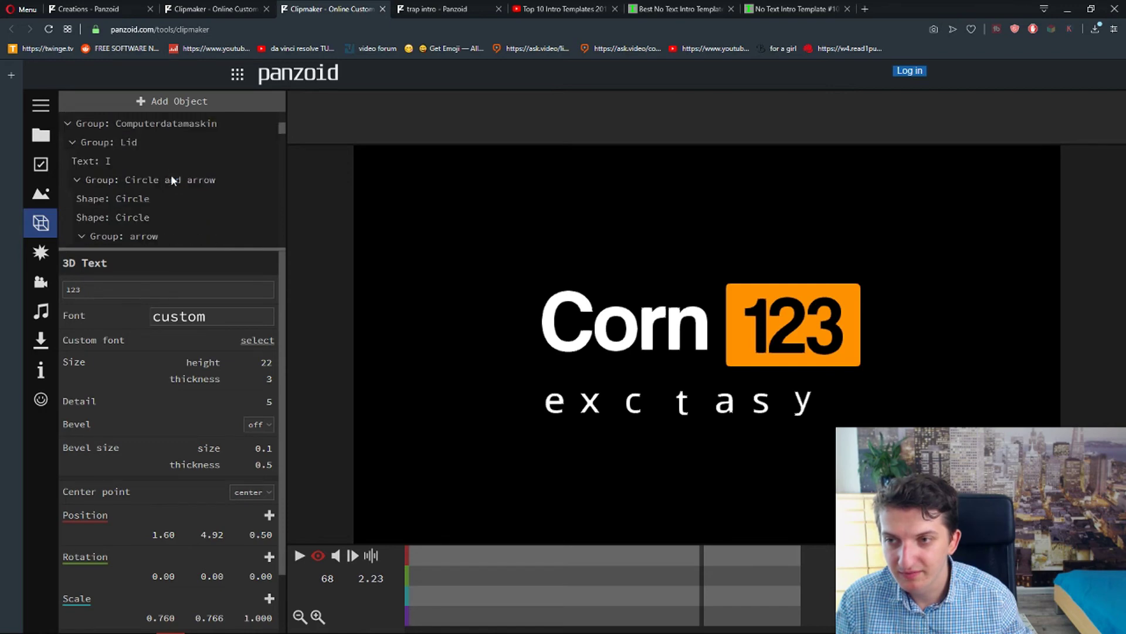
scroll(171, 174, down, 6)
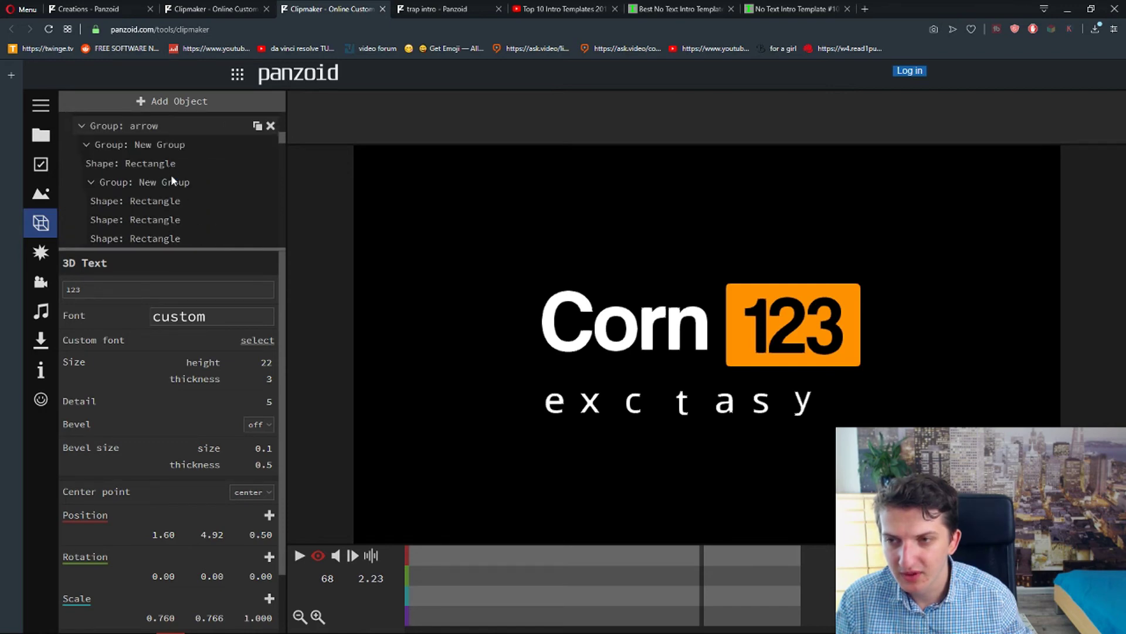
scroll(171, 175, down, 8)
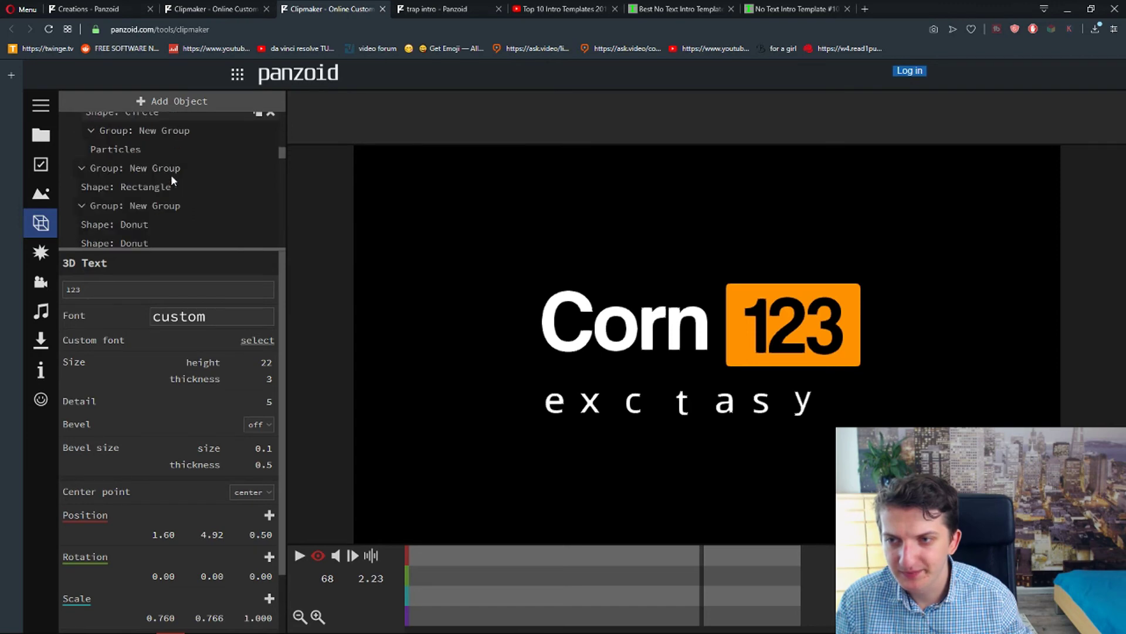
scroll(171, 180, down, 10)
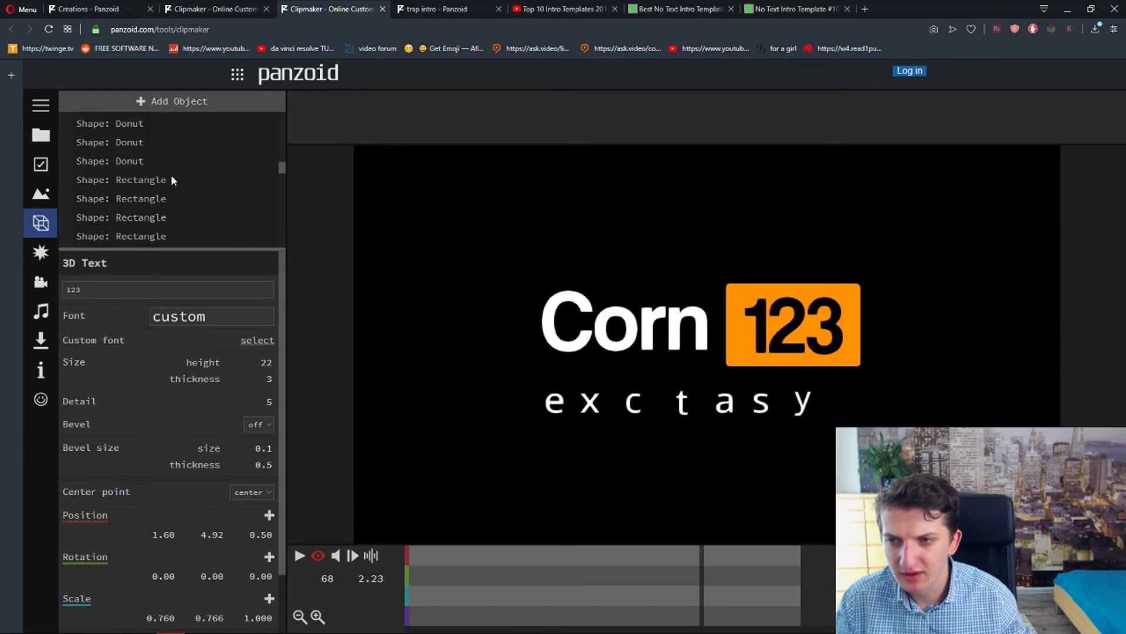
scroll(171, 176, down, 6)
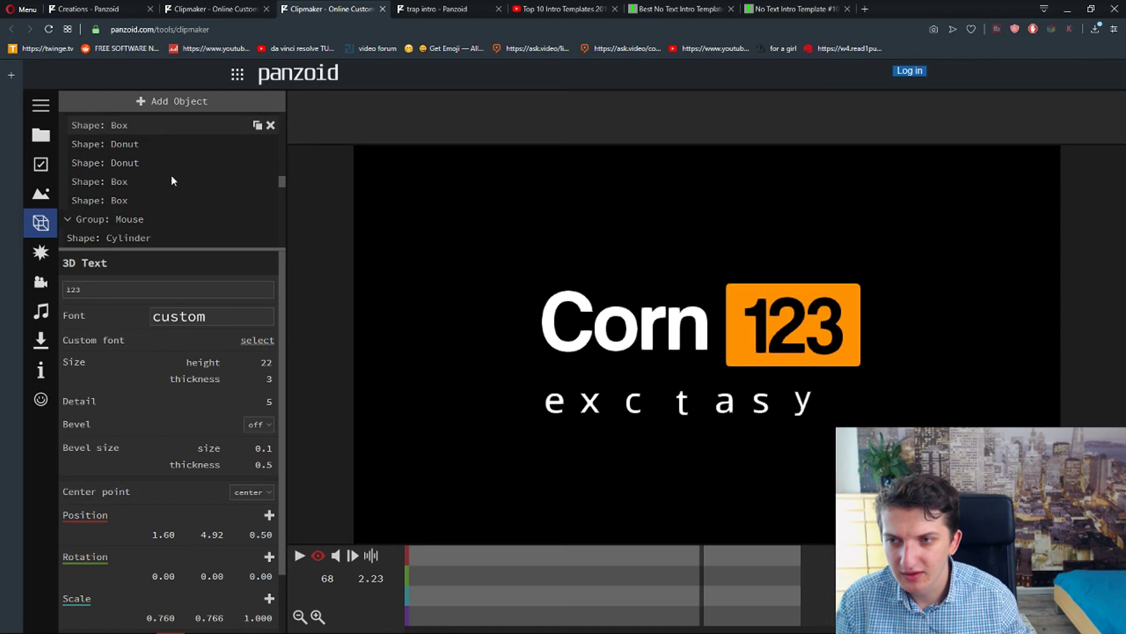
scroll(171, 180, down, 6)
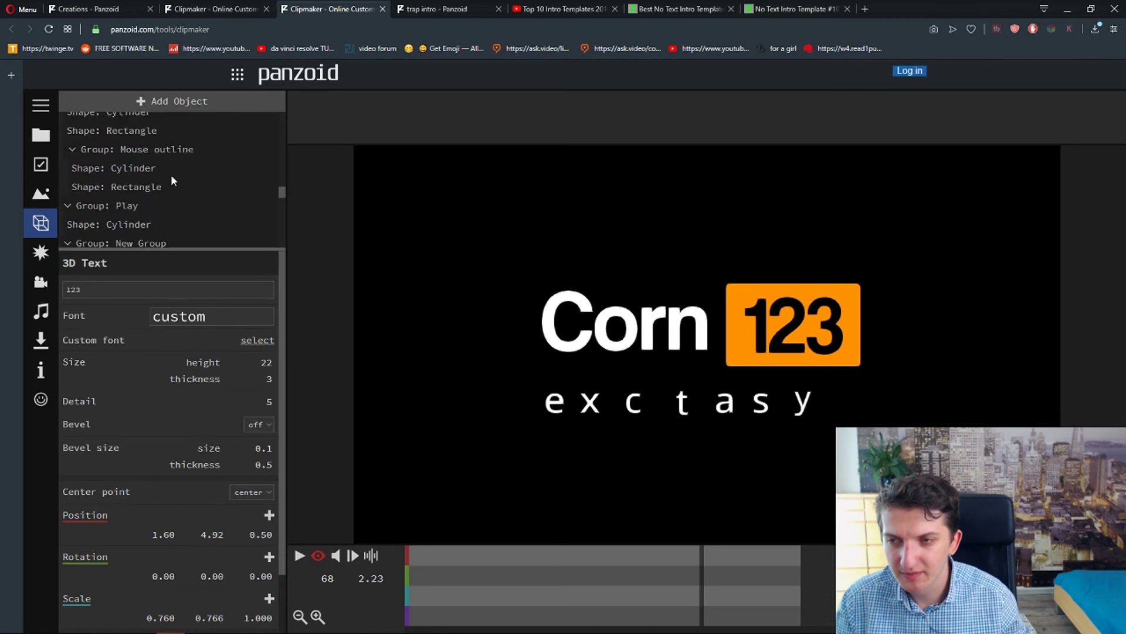
scroll(150, 180, down, 3)
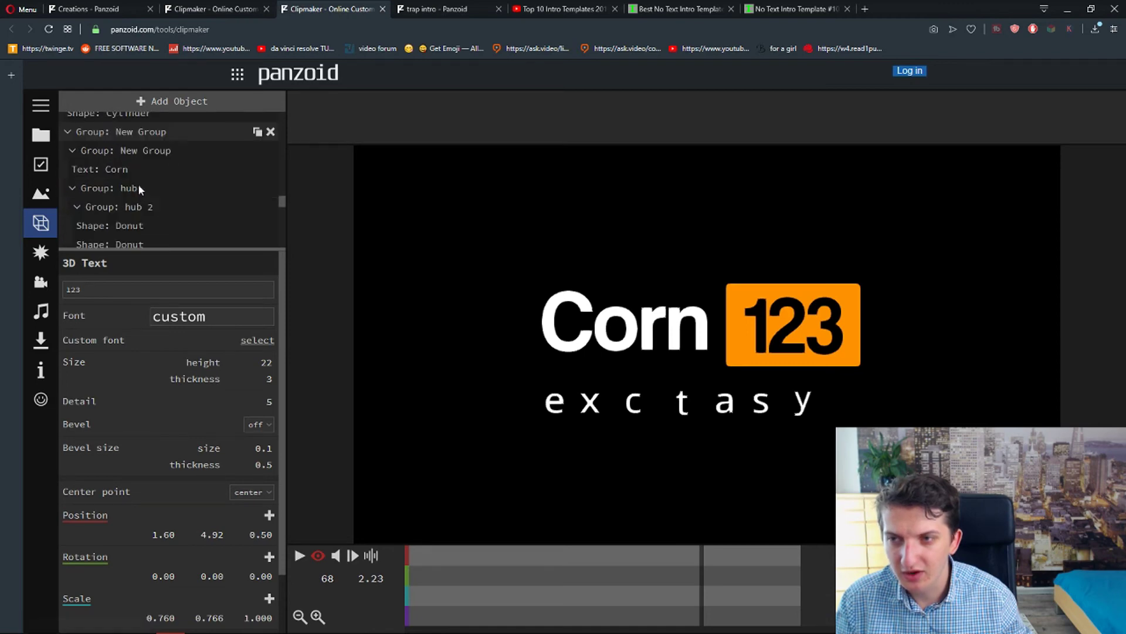
Replace the title word 'Corn' with the creator's short name in the Text: Corn layer's 3D Text field.
click(136, 160)
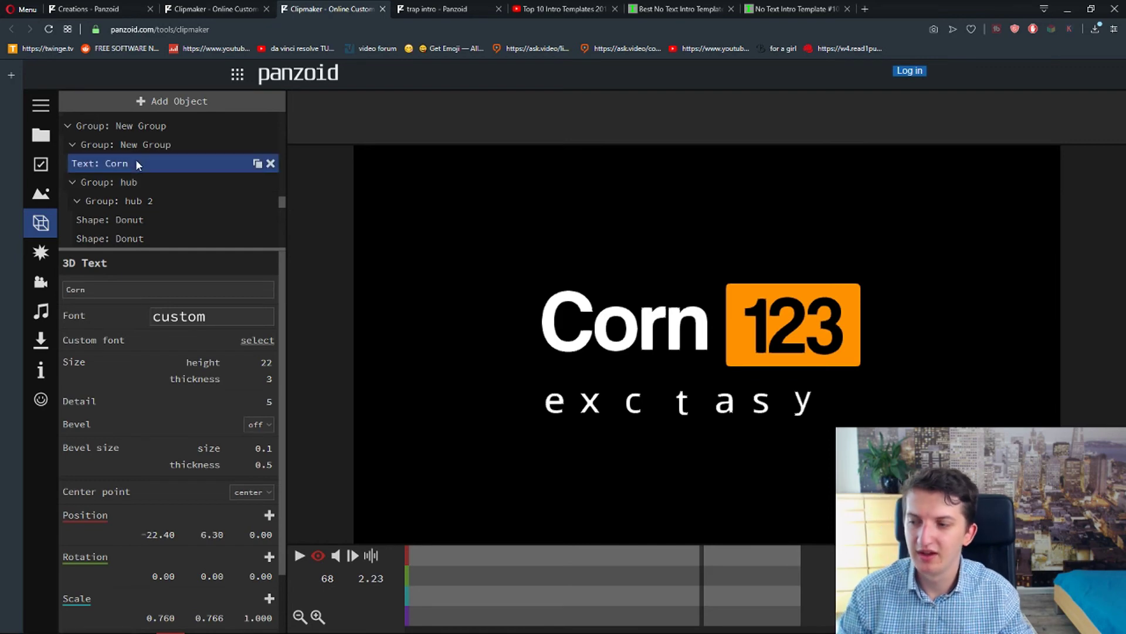
double_click(137, 288)
click(137, 289)
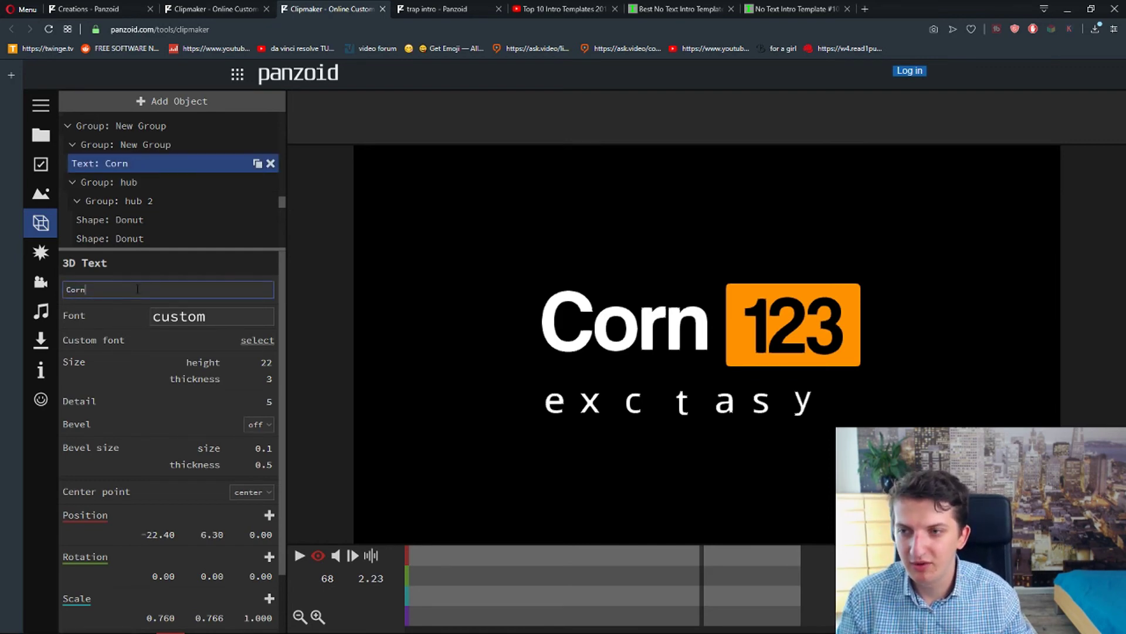
double_click(137, 288)
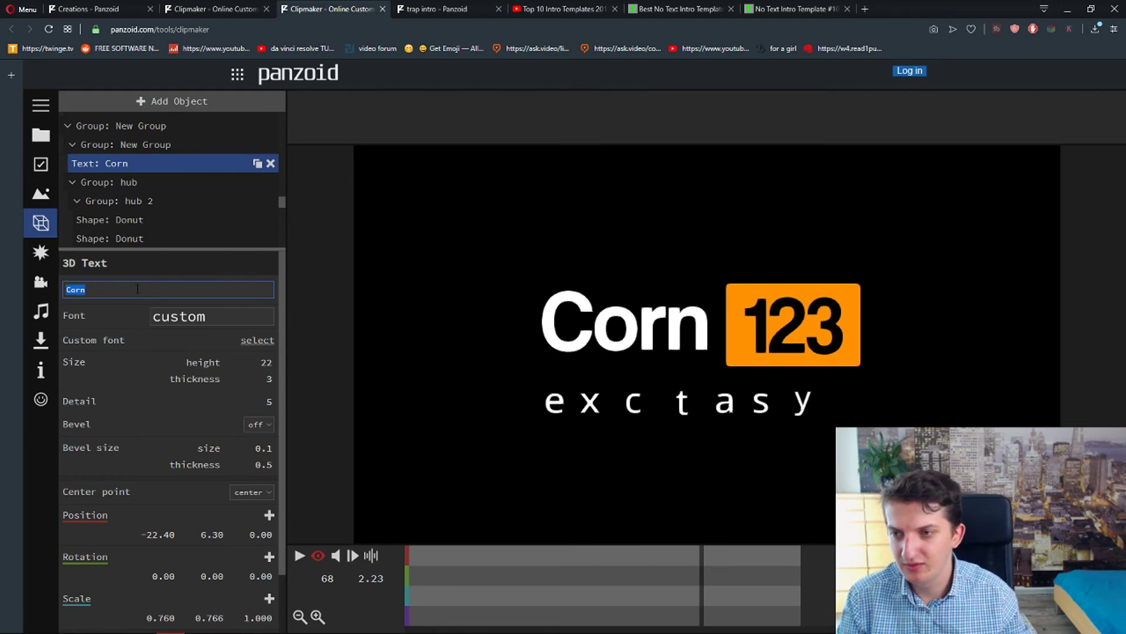
text(Marc)
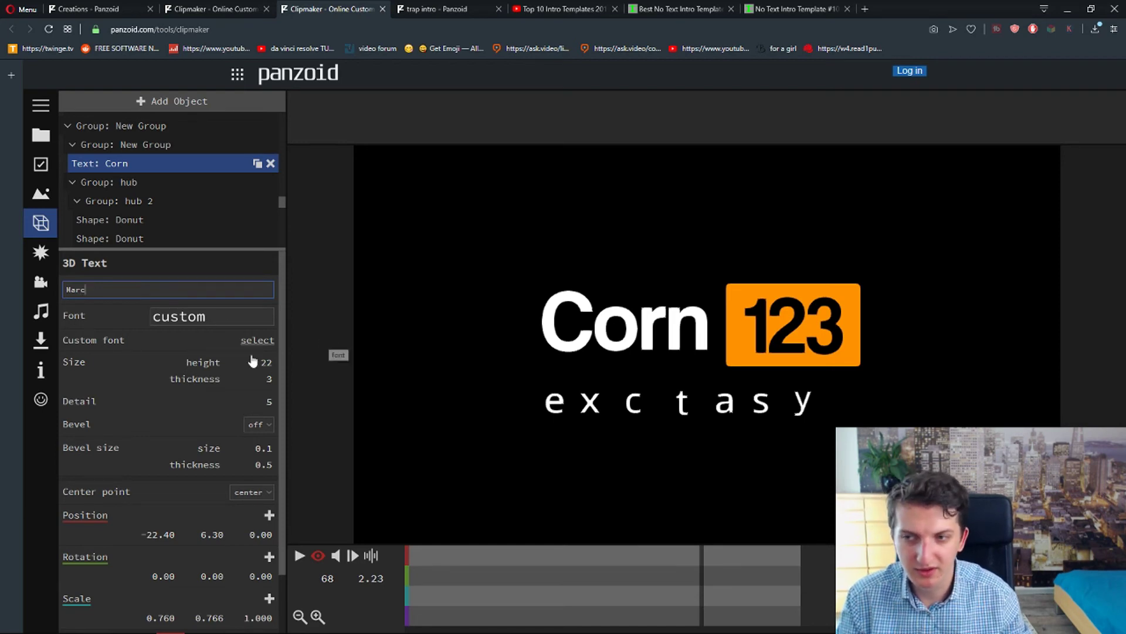
click(113, 313)
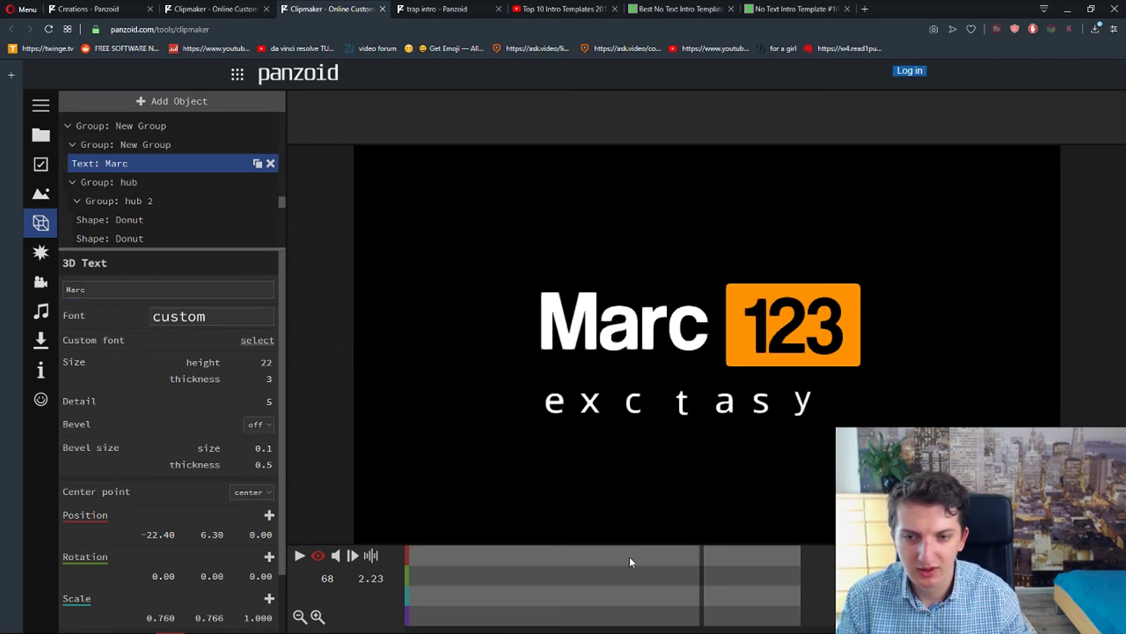
Preview the Marc 123 intro, then start rendering it as a balanced-mode .mkv video.
click(299, 556)
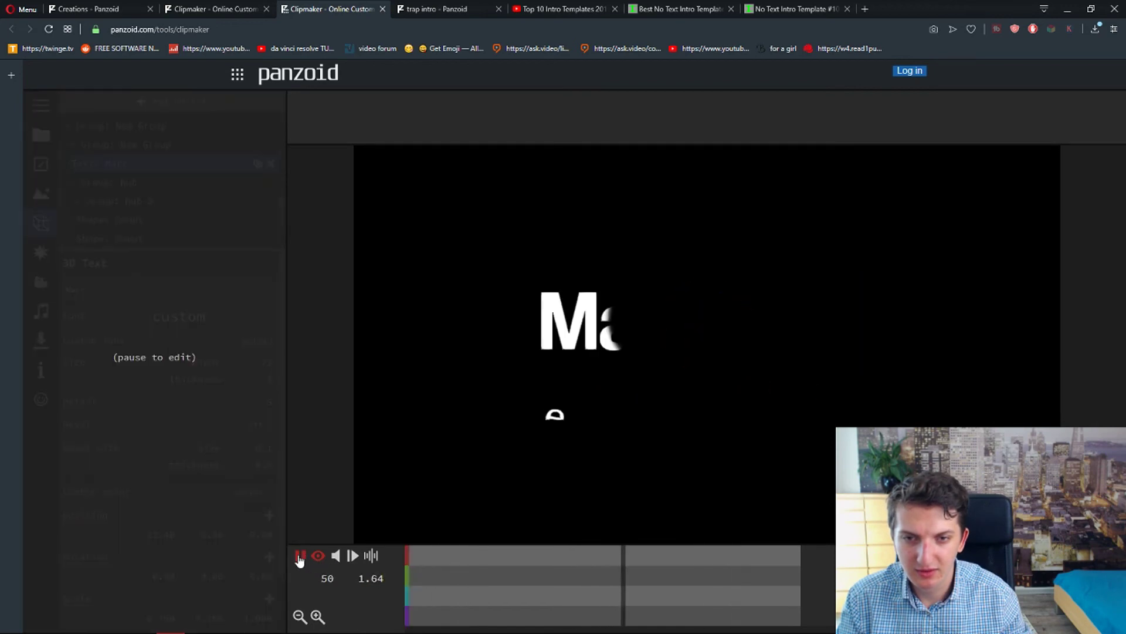
click(299, 556)
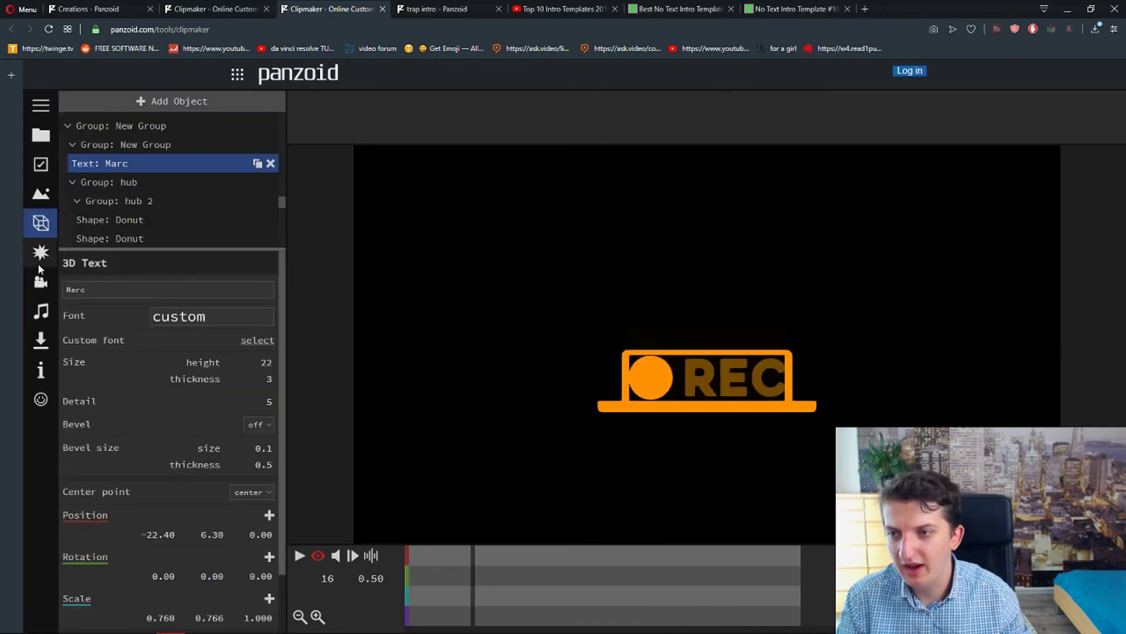
click(41, 341)
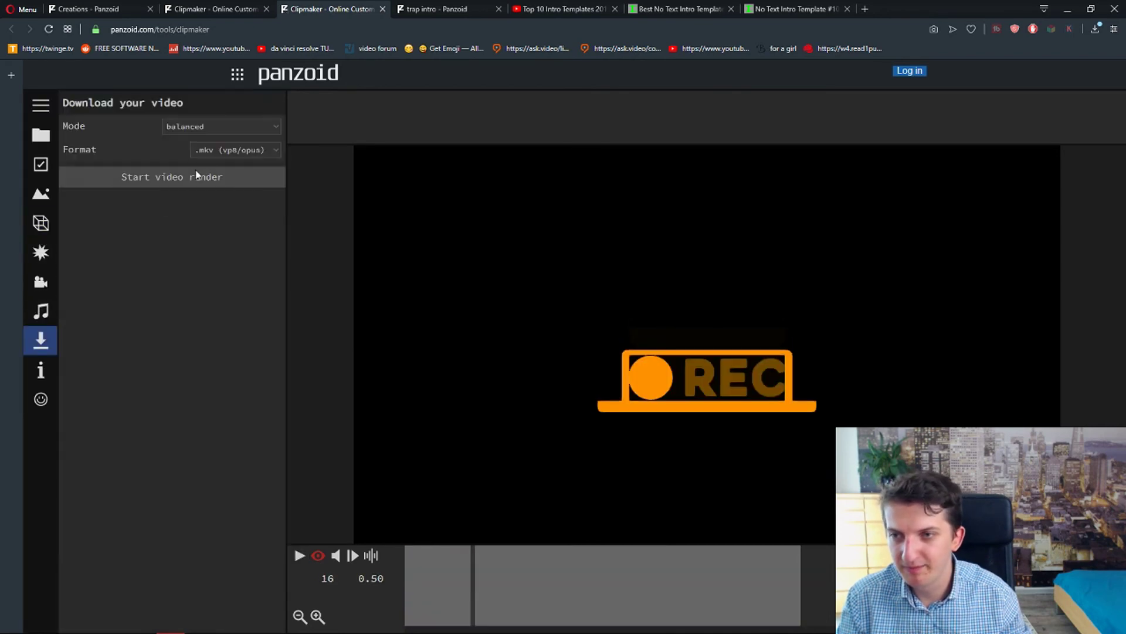
click(180, 178)
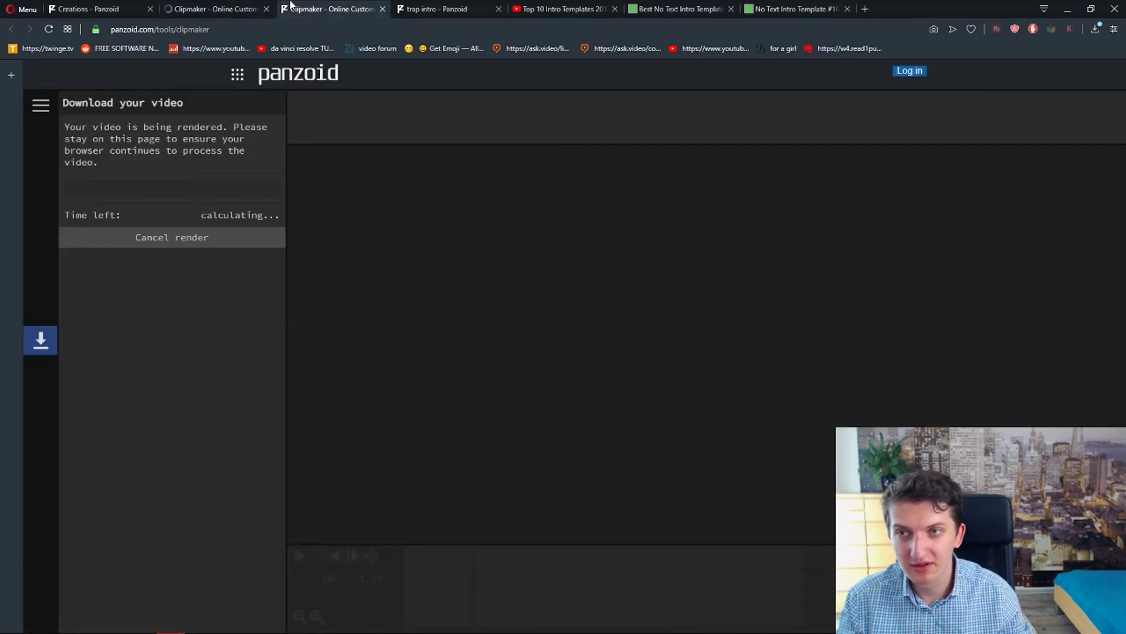
click(452, 9)
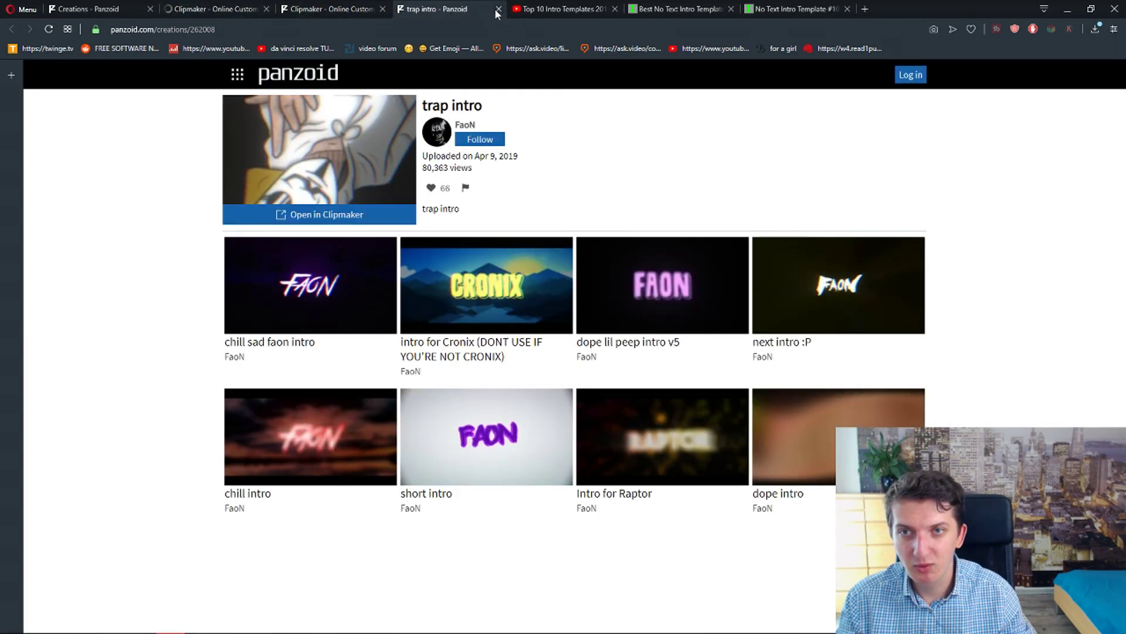
Download the finished render as 'video (4).mkv' and play it from Downloads in VLC.
click(498, 9)
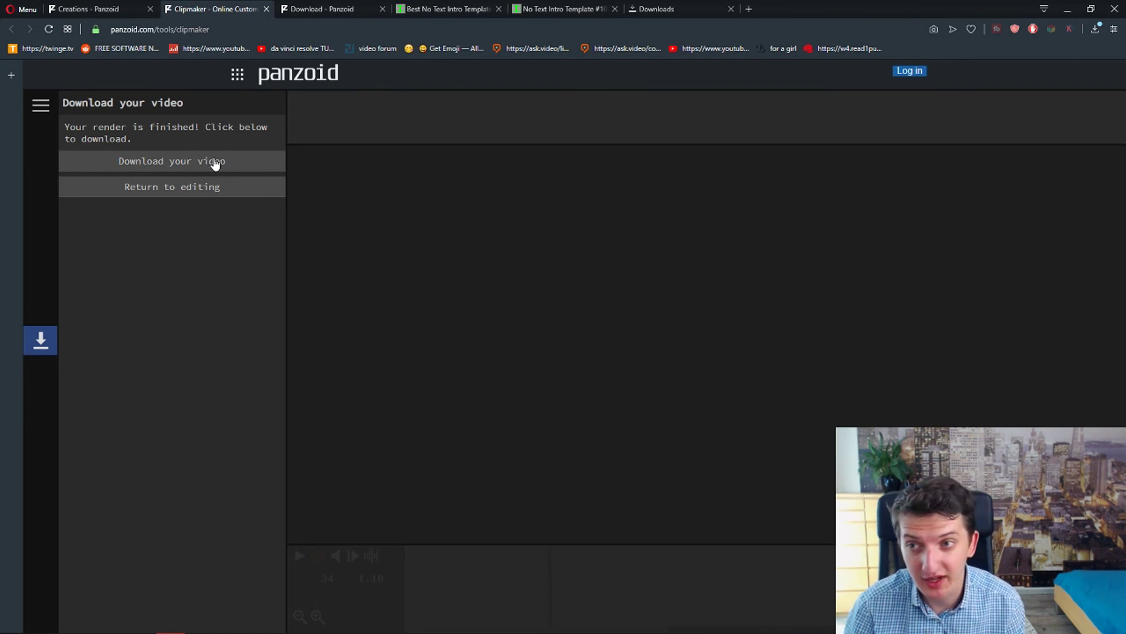
click(216, 161)
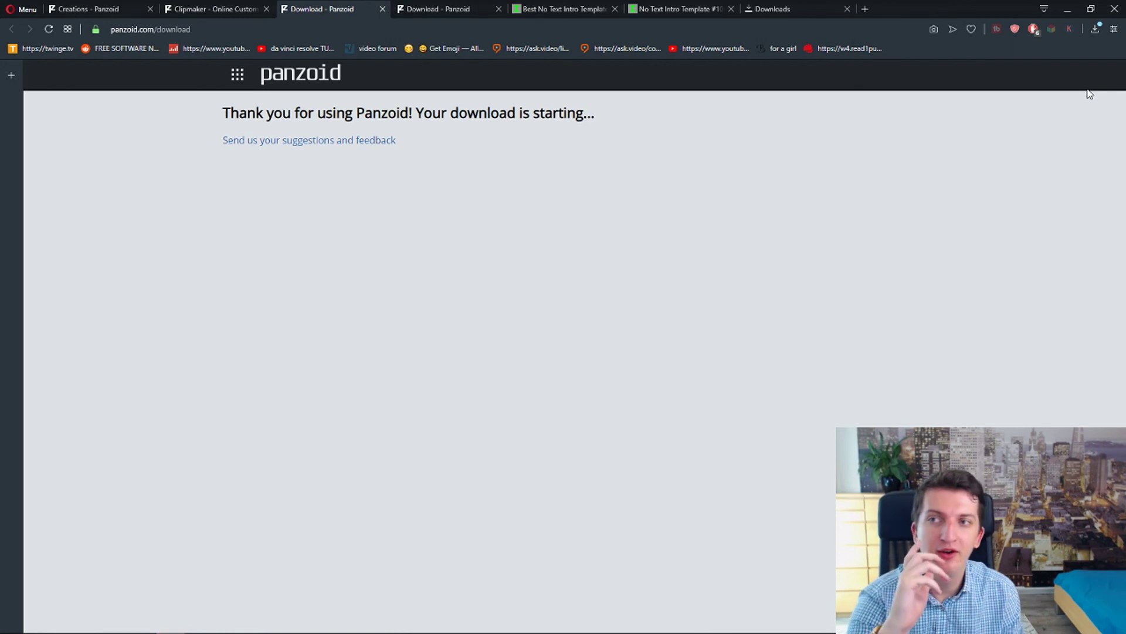
click(1086, 61)
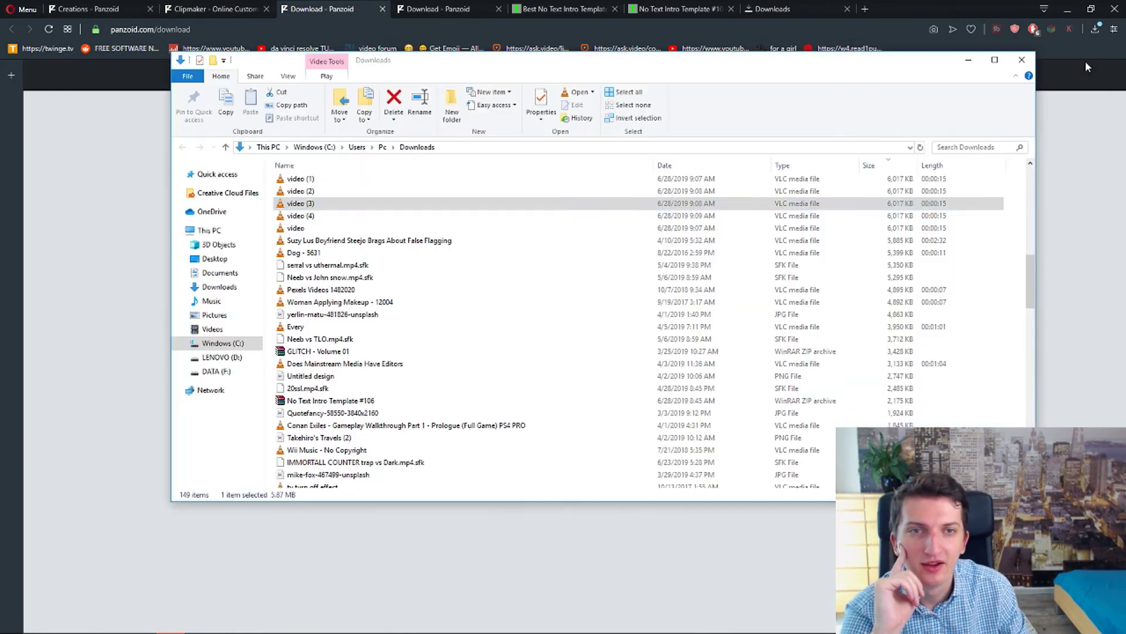
double_click(636, 218)
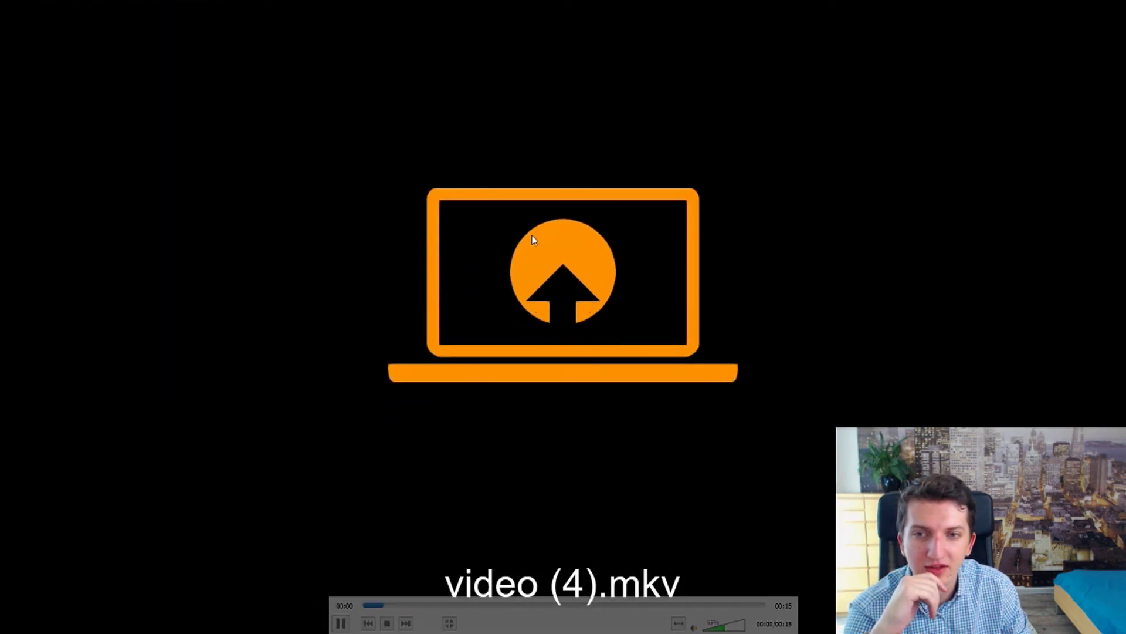